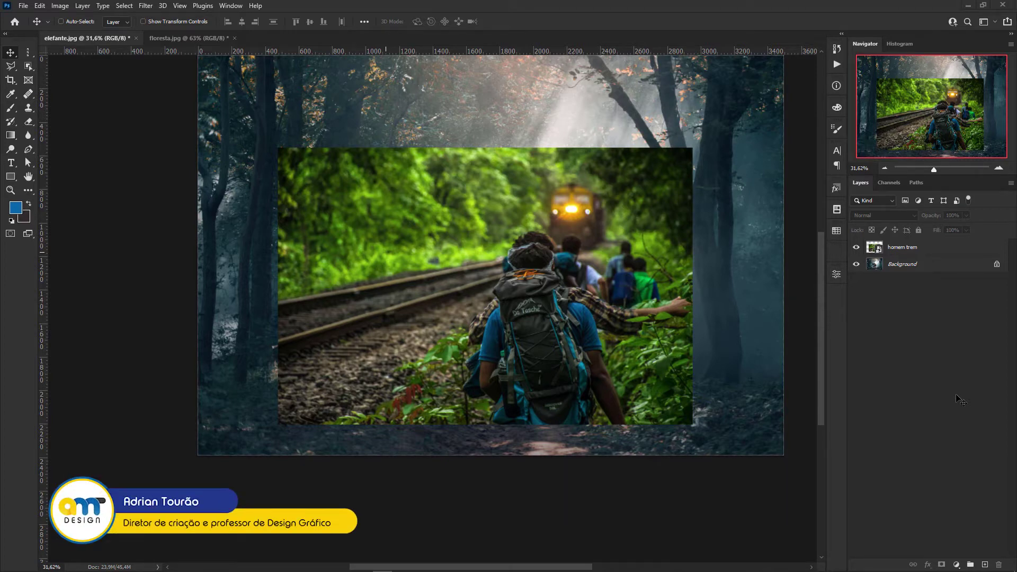
Compare the forest background with and without the homem trem layer, and examine the backpacker up close.
{"action": "left_click_drag", "start_coordinate": [763, 345], "coordinate": [741, 412]}
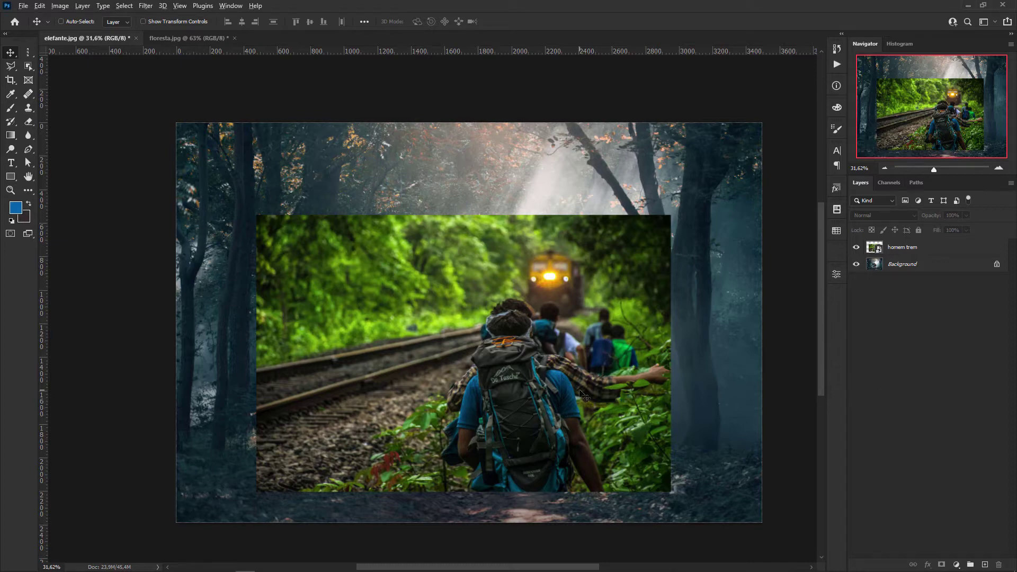
{"action": "scroll", "coordinate": [579, 392], "scroll_direction": "up", "scroll_amount": 2}
{"action": "scroll", "coordinate": [579, 391], "scroll_direction": "down", "scroll_amount": 1}
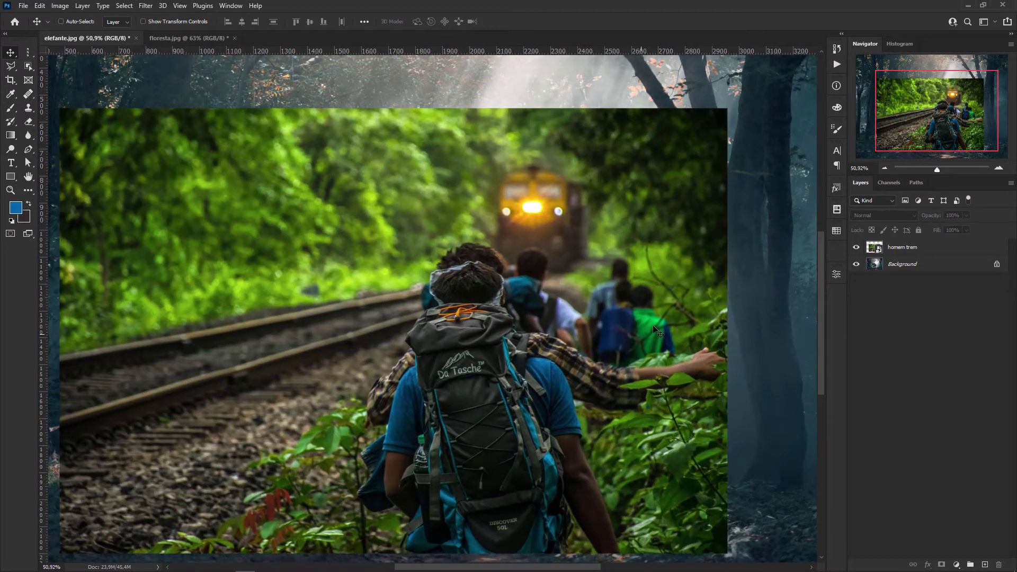
{"action": "scroll", "coordinate": [517, 342], "scroll_direction": "down", "scroll_amount": 1}
{"action": "scroll", "coordinate": [517, 342], "scroll_direction": "up", "scroll_amount": 1}
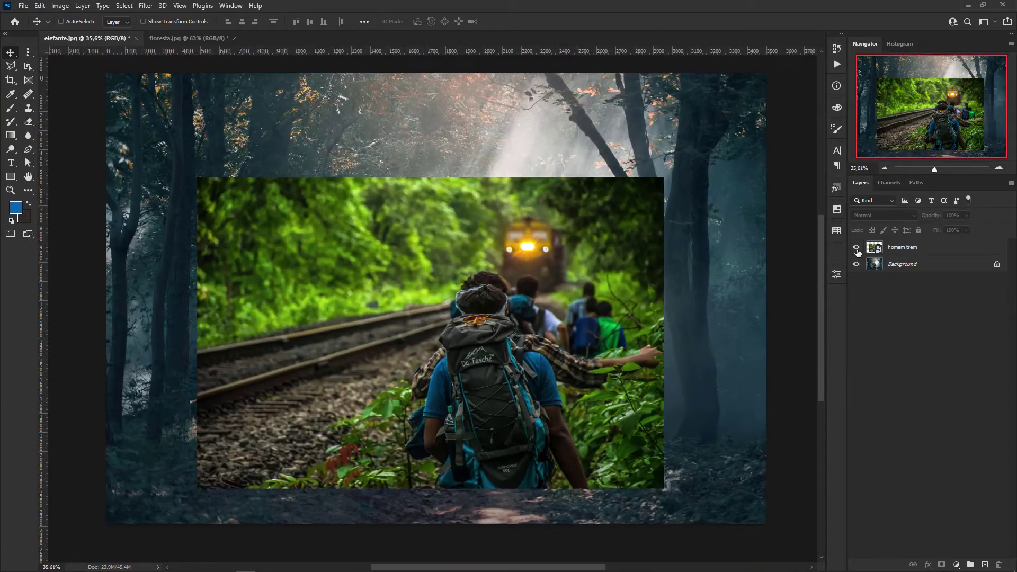
{"action": "key", "text": "ctrl+comma"}
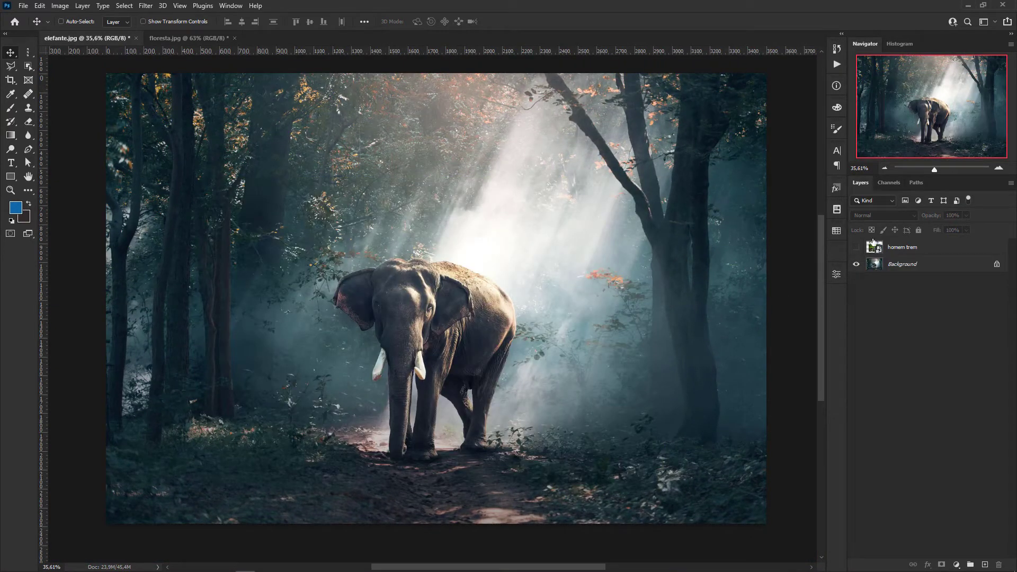
{"action": "left_click", "coordinate": [856, 248]}
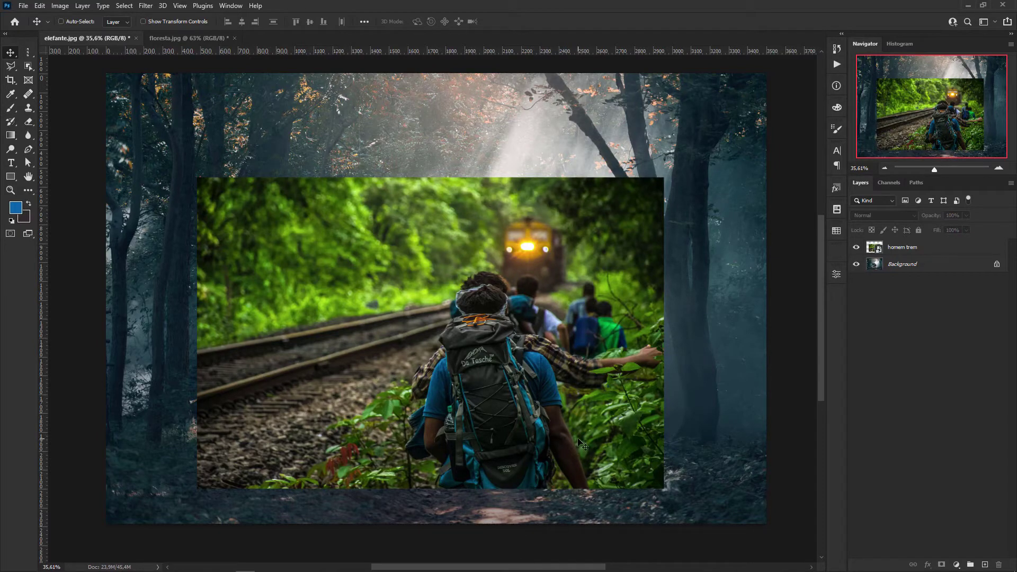
{"action": "scroll", "coordinate": [559, 446], "scroll_direction": "up", "scroll_amount": 3}
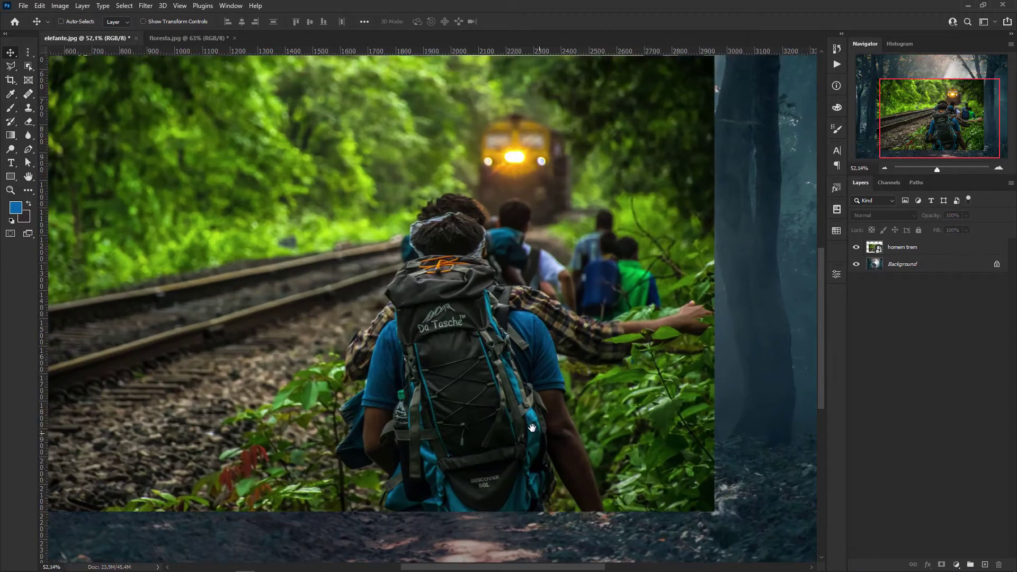
{"action": "scroll", "coordinate": [534, 448], "scroll_direction": "up", "scroll_amount": 1}
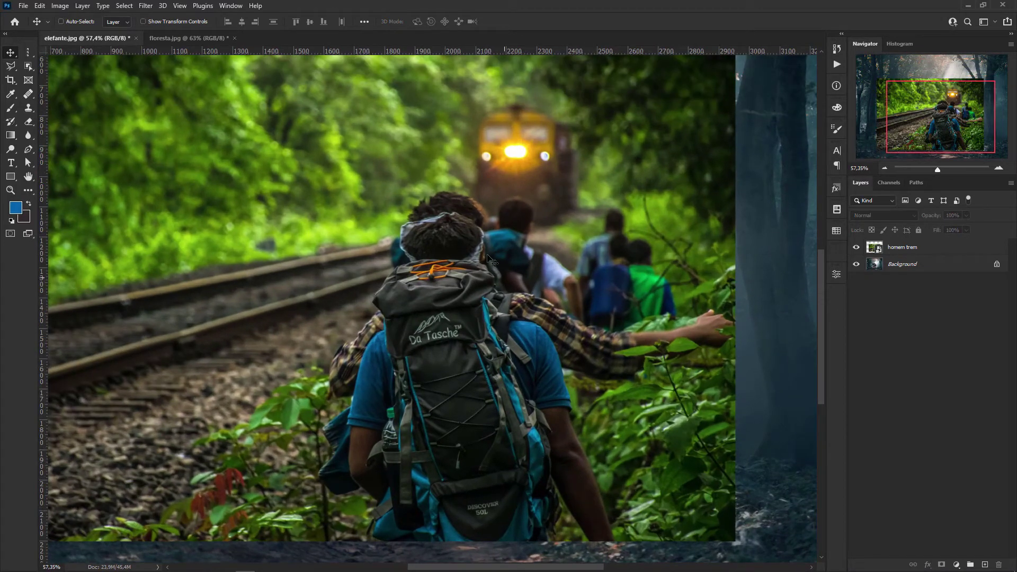
Select the man with the backpack on the homem trem layer using the Object Selection tool.
{"action": "left_click", "coordinate": [964, 249]}
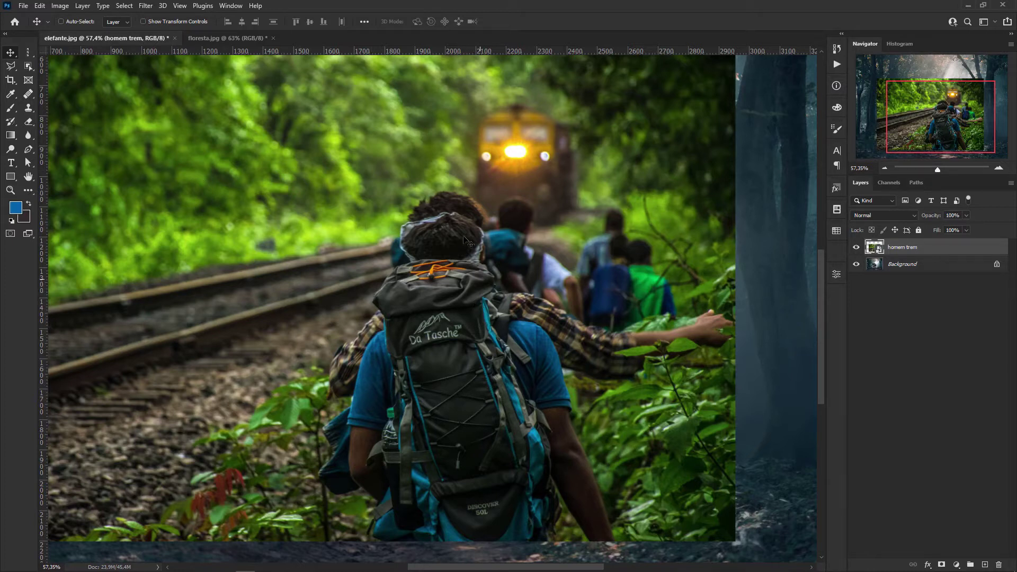
{"action": "left_click", "coordinate": [28, 66]}
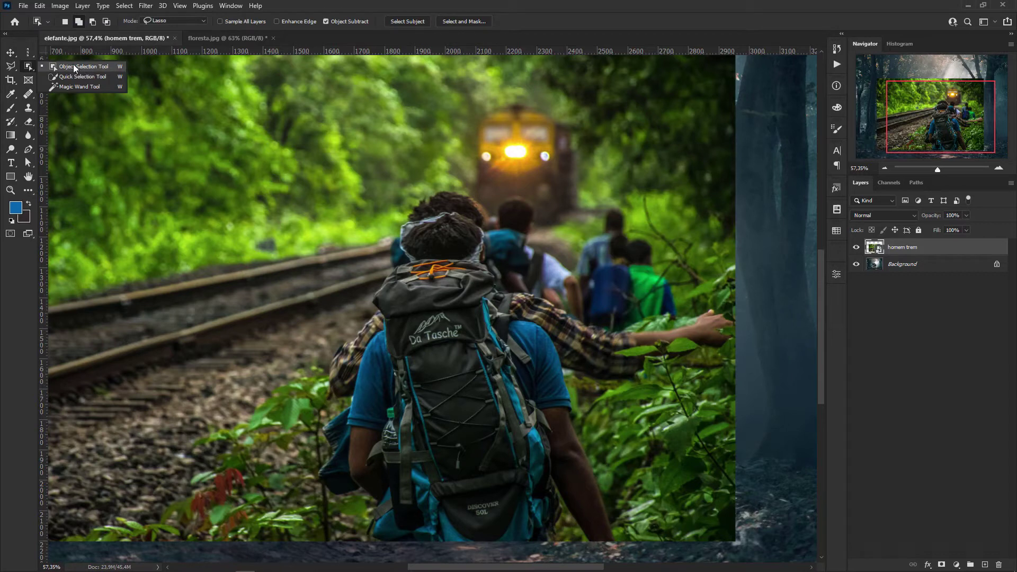
{"action": "left_click", "coordinate": [83, 67]}
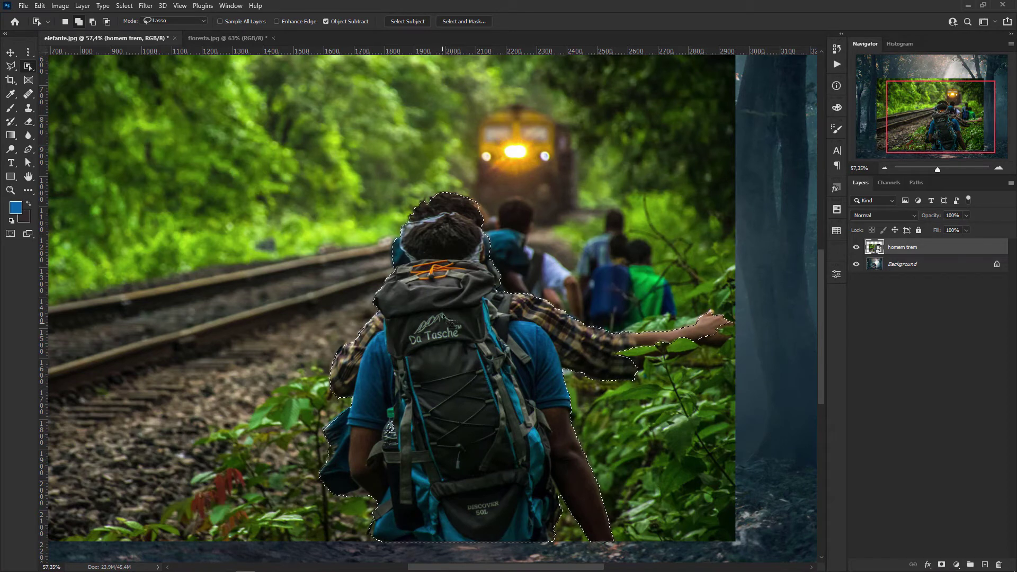
Subtract the plaid sleeve beside the backpacker's left shoulder from the selection.
{"action": "scroll", "coordinate": [451, 297], "scroll_direction": "up", "scroll_amount": 2}
{"action": "scroll", "coordinate": [445, 291], "scroll_direction": "up", "scroll_amount": 1}
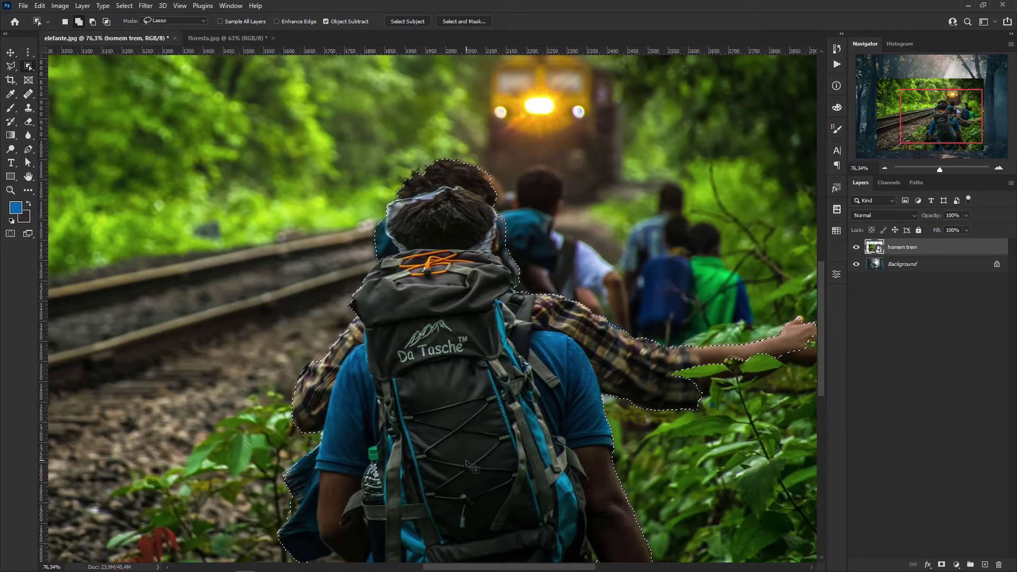
{"action": "left_click_drag", "start_coordinate": [454, 484], "coordinate": [476, 454]}
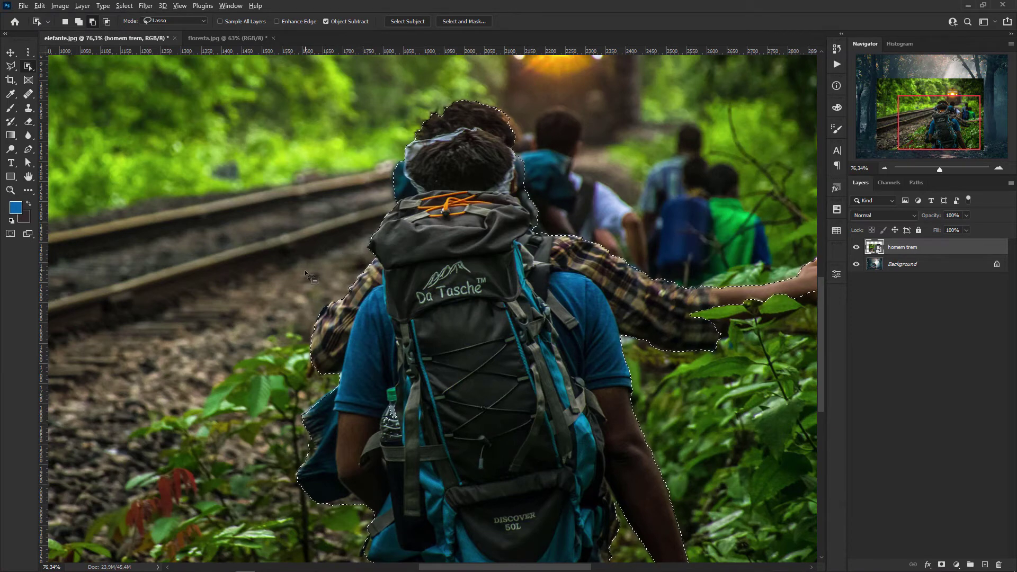
{"action": "key", "text": "shift"}
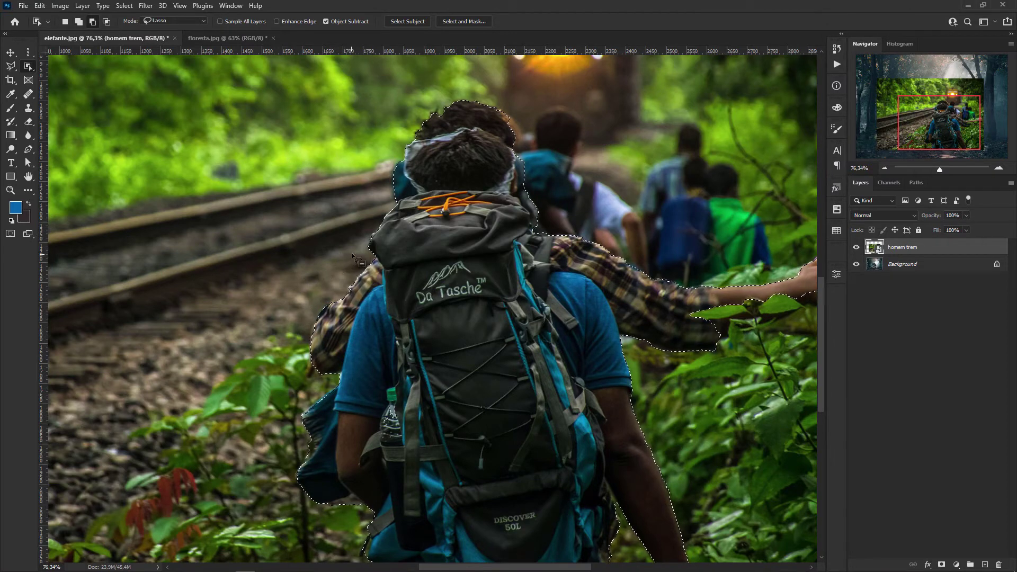
{"action": "mouse_move", "coordinate": [356, 254]}
{"action": "left_mouse_down"}
{"action": "mouse_move", "coordinate": [388, 260]}
{"action": "mouse_move", "coordinate": [389, 289]}
{"action": "mouse_move", "coordinate": [331, 387]}
{"action": "mouse_move", "coordinate": [303, 372]}
{"action": "mouse_move", "coordinate": [290, 303]}
{"action": "mouse_move", "coordinate": [301, 269]}
{"action": "left_mouse_up"}
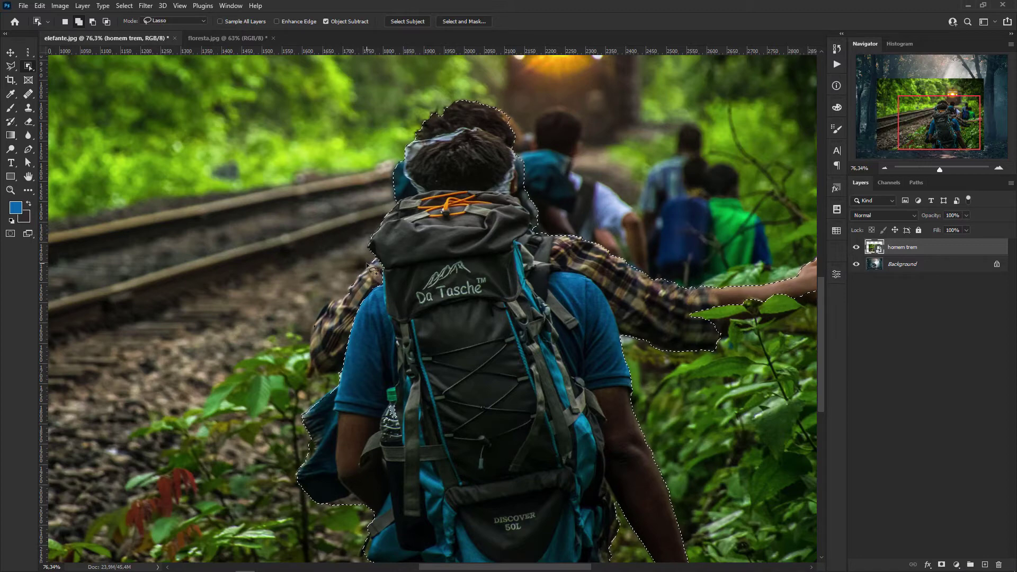
{"action": "key", "text": "alt"}
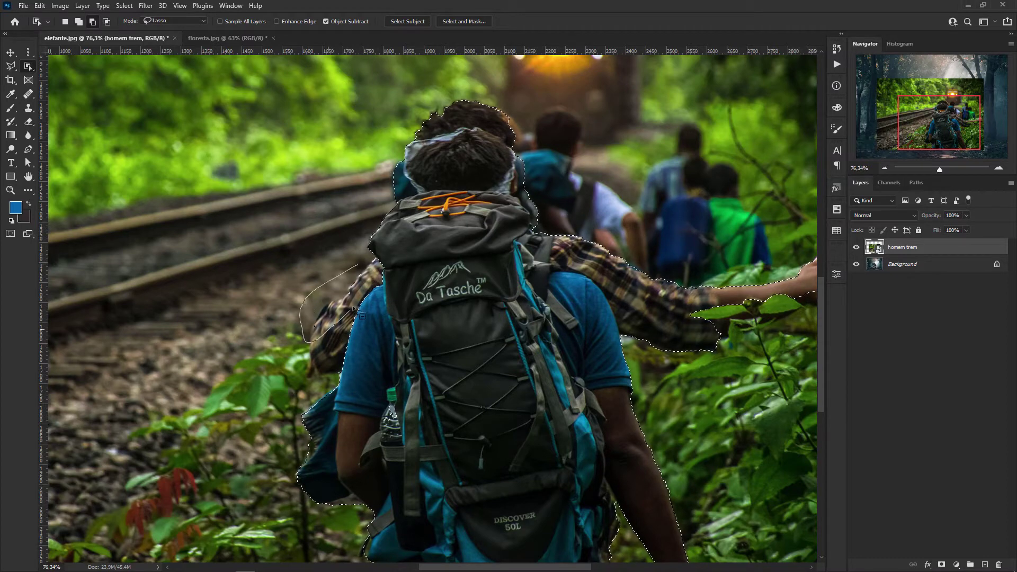
{"action": "left_click_drag", "start_coordinate": [347, 271], "coordinate": [348, 277]}
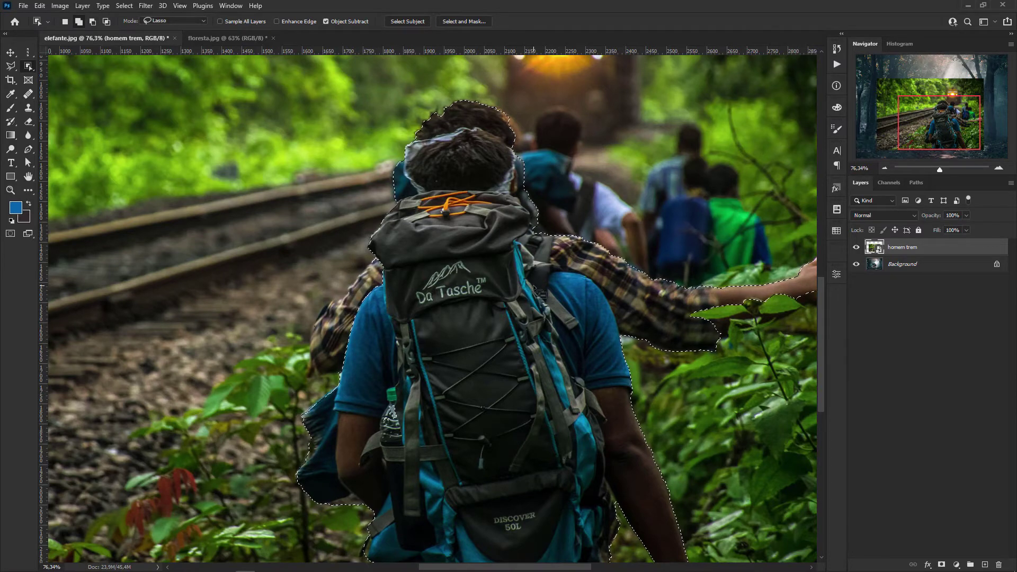
Subtract the blue patch beside the backpacker's head and the area under the jacket by his left elbow from the selection.
{"action": "scroll", "coordinate": [538, 291], "scroll_direction": "up", "scroll_amount": 2}
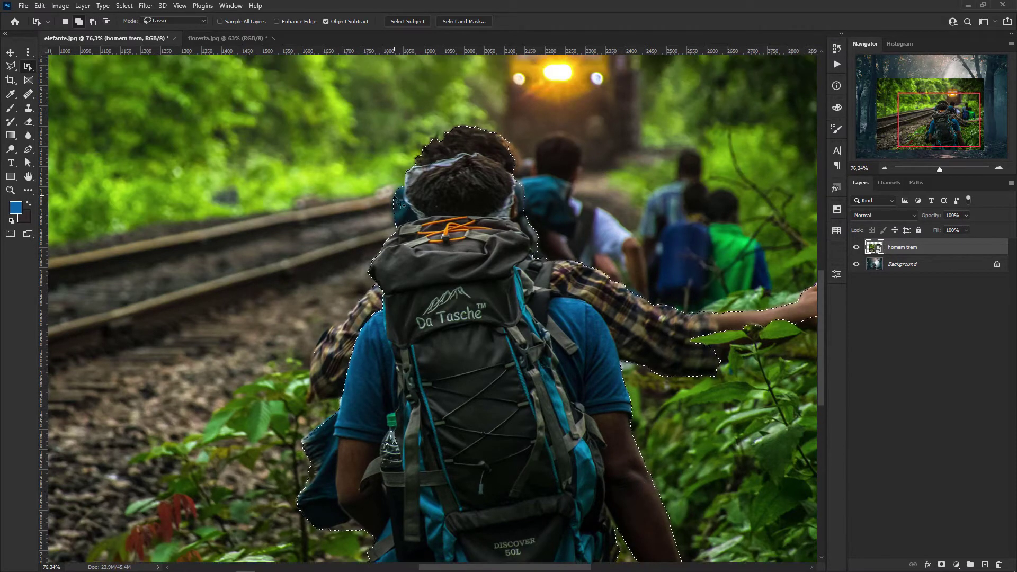
{"action": "left_click_drag", "start_coordinate": [413, 233], "coordinate": [418, 218]}
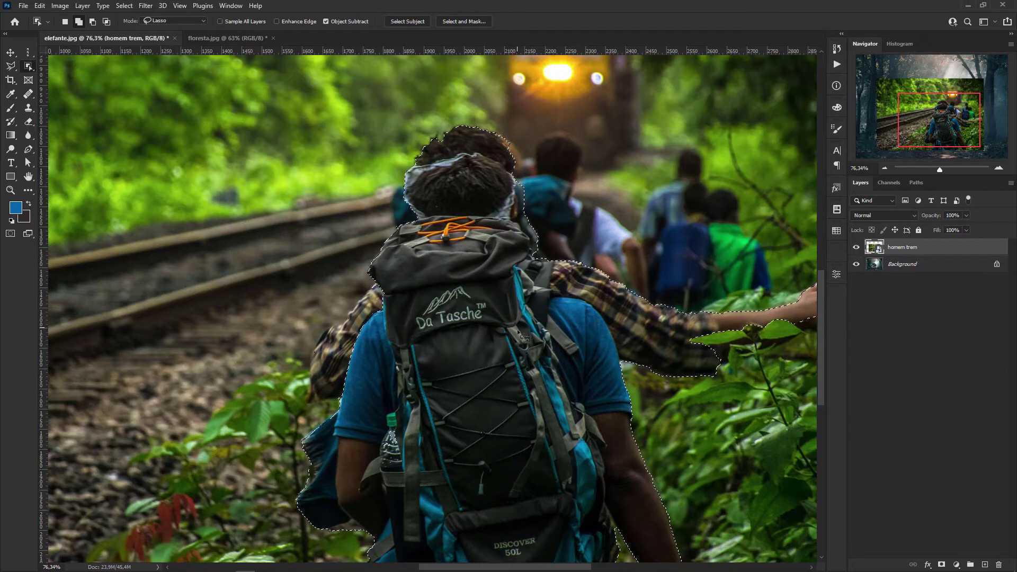
{"action": "left_click_drag", "start_coordinate": [401, 533], "coordinate": [405, 419]}
{"action": "scroll", "coordinate": [352, 442], "scroll_direction": "up", "scroll_amount": 2}
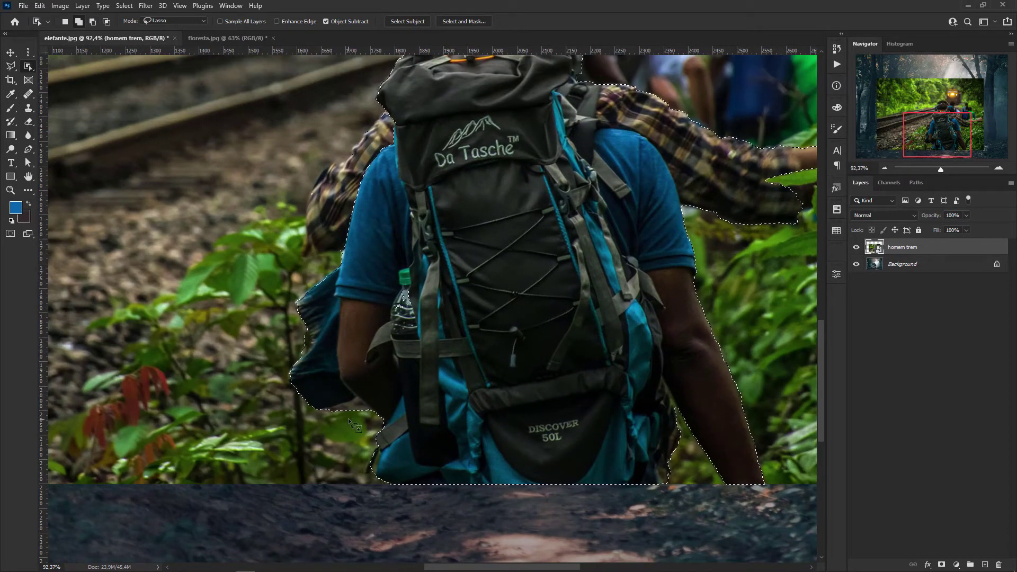
{"action": "mouse_move", "coordinate": [349, 415]}
{"action": "left_mouse_down"}
{"action": "mouse_move", "coordinate": [374, 413]}
{"action": "mouse_move", "coordinate": [374, 402]}
{"action": "mouse_move", "coordinate": [342, 399]}
{"action": "mouse_move", "coordinate": [332, 421]}
{"action": "left_mouse_up"}
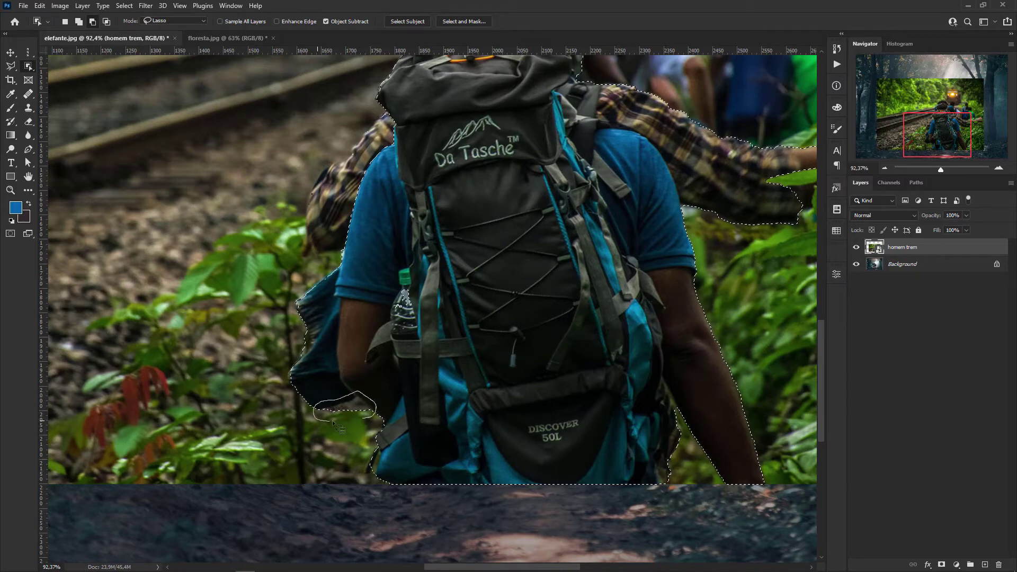
Subtract the other person's outstretched plaid arm and hand from the selection.
{"action": "mouse_move", "coordinate": [622, 311]}
{"action": "left_mouse_down"}
{"action": "mouse_move", "coordinate": [387, 393]}
{"action": "mouse_move", "coordinate": [333, 462]}
{"action": "left_mouse_up"}
{"action": "left_click_drag", "start_coordinate": [379, 232], "coordinate": [321, 257]}
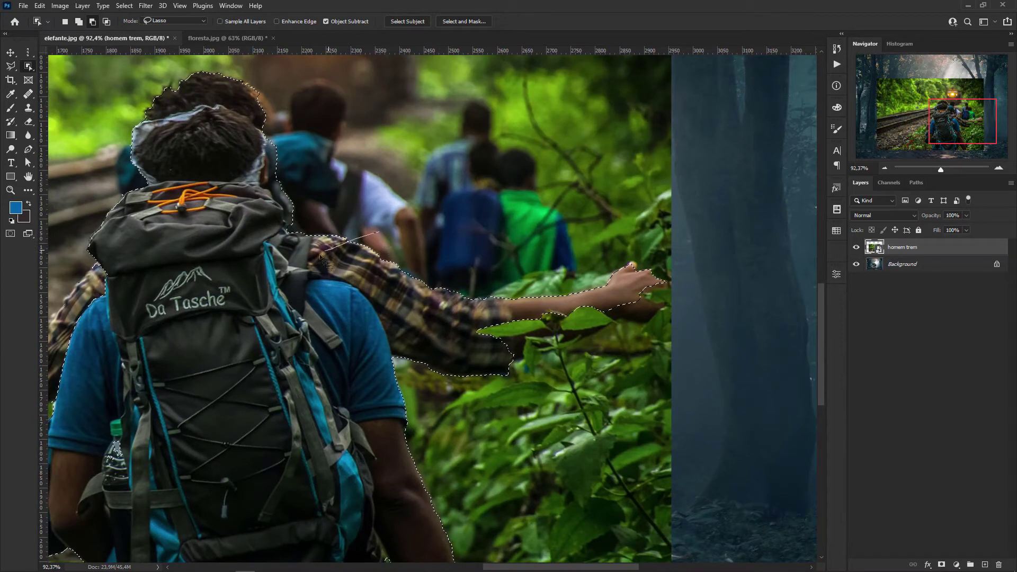
{"action": "mouse_move", "coordinate": [341, 306]}
{"action": "left_mouse_down"}
{"action": "mouse_move", "coordinate": [401, 389]}
{"action": "mouse_move", "coordinate": [501, 391]}
{"action": "mouse_move", "coordinate": [613, 371]}
{"action": "mouse_move", "coordinate": [674, 316]}
{"action": "mouse_move", "coordinate": [658, 258]}
{"action": "mouse_move", "coordinate": [401, 241]}
{"action": "left_mouse_up"}
{"action": "left_click_drag", "start_coordinate": [472, 259], "coordinate": [466, 258]}
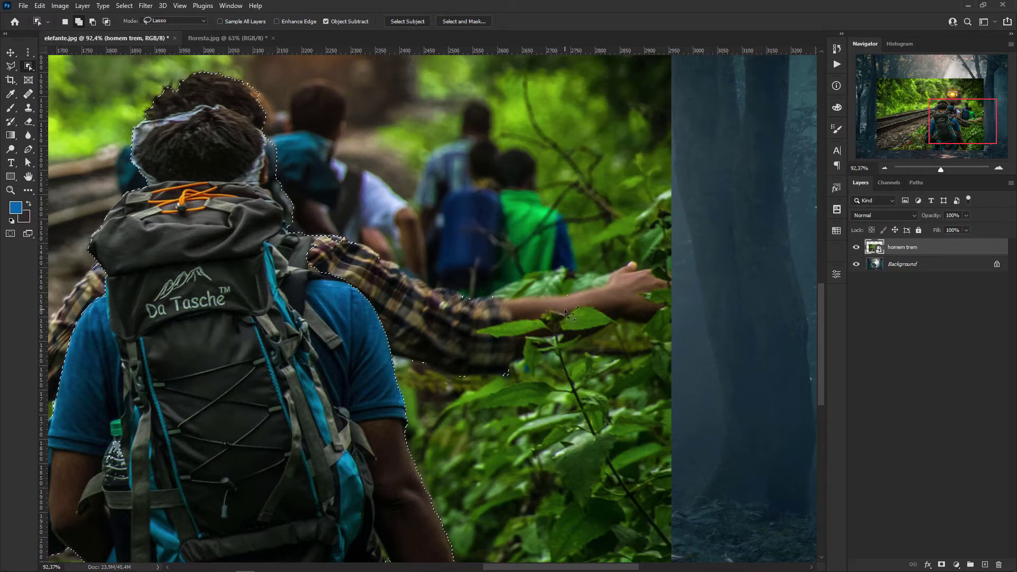
{"action": "key", "text": "alt"}
{"action": "mouse_move", "coordinate": [588, 288]}
{"action": "left_mouse_down"}
{"action": "mouse_move", "coordinate": [367, 263]}
{"action": "mouse_move", "coordinate": [406, 345]}
{"action": "mouse_move", "coordinate": [542, 372]}
{"action": "mouse_move", "coordinate": [562, 261]}
{"action": "left_mouse_up"}
{"action": "left_click_drag", "start_coordinate": [554, 344], "coordinate": [554, 343]}
Subtract the background area between the backpacker's neck and right shoulder from the selection.
{"action": "left_click_drag", "start_coordinate": [384, 262], "coordinate": [569, 374]}
{"action": "key", "text": "alt"}
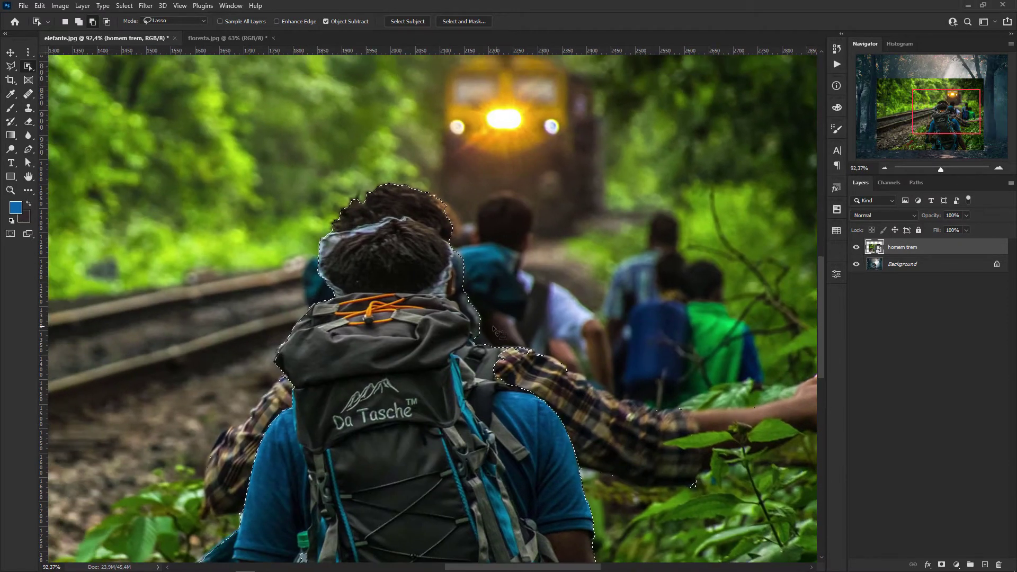
{"action": "mouse_move", "coordinate": [496, 326]}
{"action": "left_mouse_down"}
{"action": "mouse_move", "coordinate": [453, 360]}
{"action": "mouse_move", "coordinate": [530, 389]}
{"action": "mouse_move", "coordinate": [510, 335]}
{"action": "left_mouse_up"}
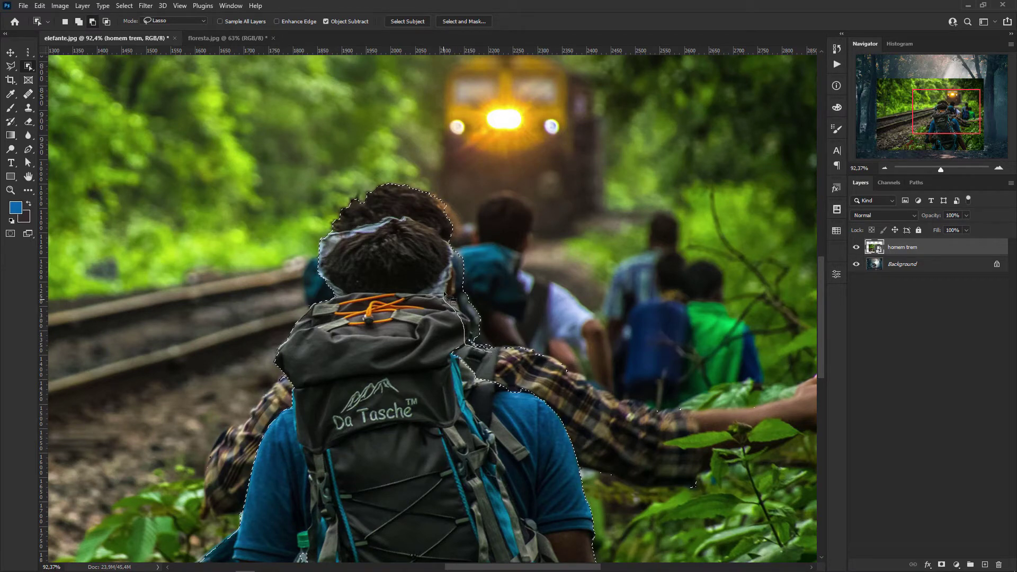
{"action": "mouse_move", "coordinate": [456, 272]}
{"action": "left_mouse_down"}
{"action": "mouse_move", "coordinate": [484, 261]}
{"action": "mouse_move", "coordinate": [510, 360]}
{"action": "left_mouse_up"}
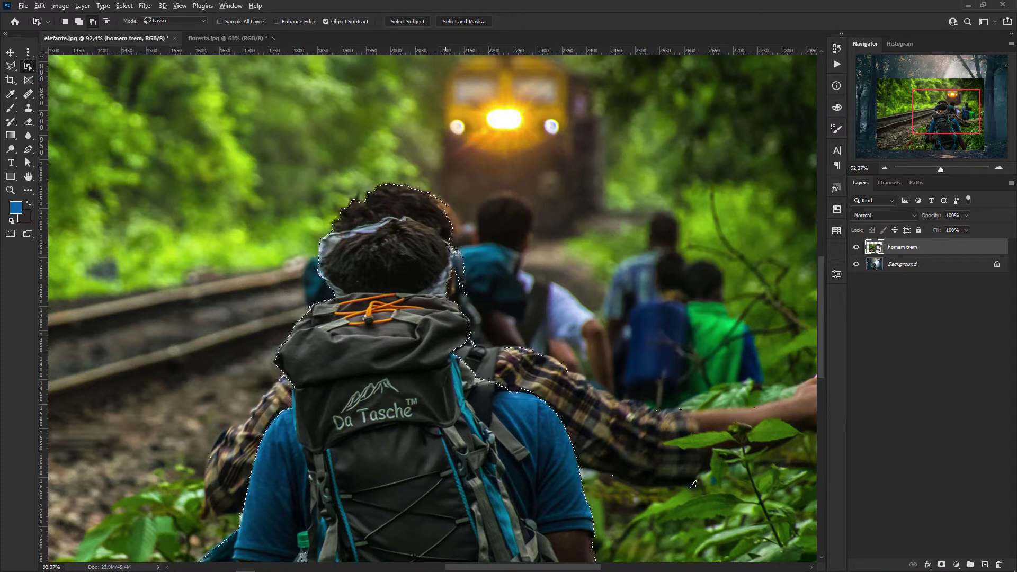
Subtract the hair of the person in front, above and beside the backpacker's headband, from the selection.
{"action": "scroll", "coordinate": [450, 256], "scroll_direction": "up", "scroll_amount": 3}
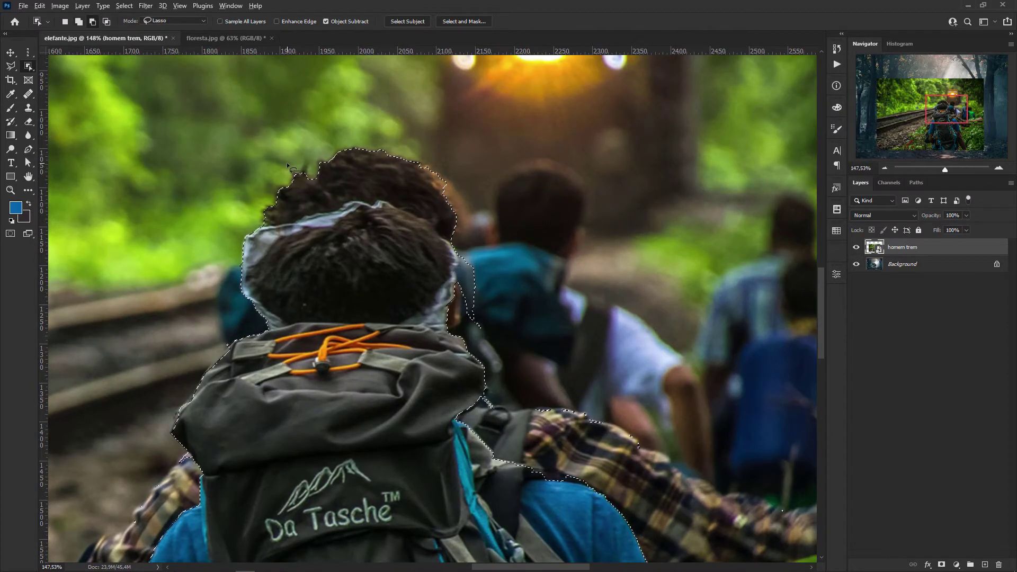
{"action": "left_click_drag", "start_coordinate": [287, 164], "coordinate": [251, 218]}
{"action": "mouse_move", "coordinate": [448, 245]}
{"action": "left_mouse_down"}
{"action": "mouse_move", "coordinate": [457, 153]}
{"action": "mouse_move", "coordinate": [337, 129]}
{"action": "mouse_move", "coordinate": [274, 152]}
{"action": "left_mouse_up"}
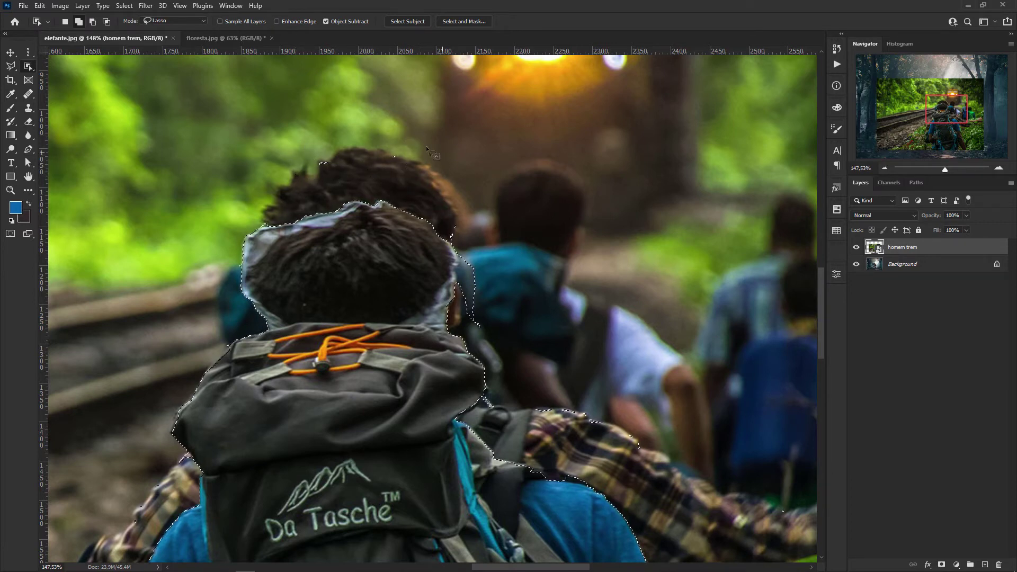
{"action": "key", "text": "alt"}
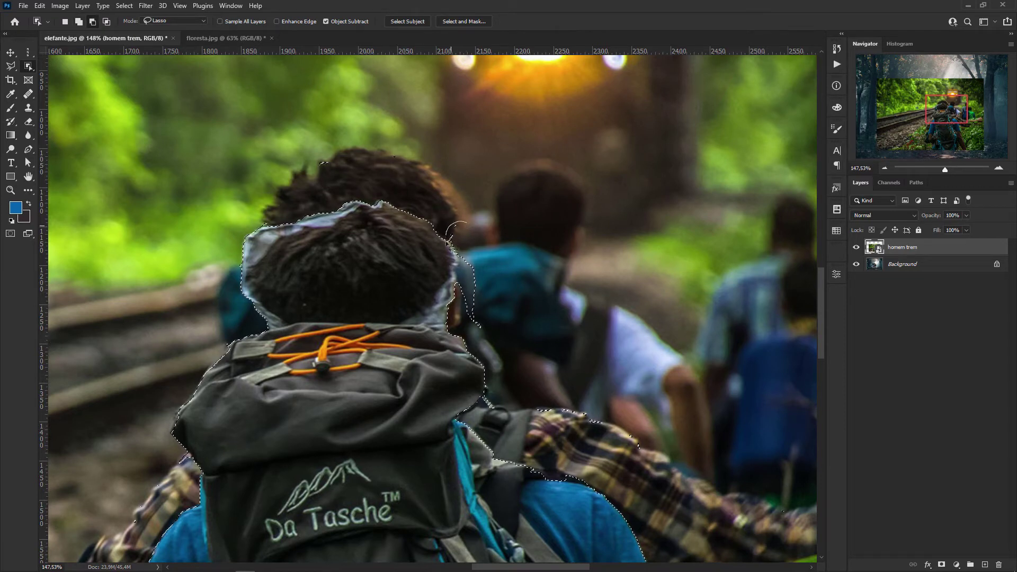
{"action": "left_click_drag", "start_coordinate": [470, 326], "coordinate": [476, 222]}
Add a layer mask to the homem trem layer from the selection to isolate the backpacker over the forest.
{"action": "scroll", "coordinate": [478, 289], "scroll_direction": "down", "scroll_amount": 13}
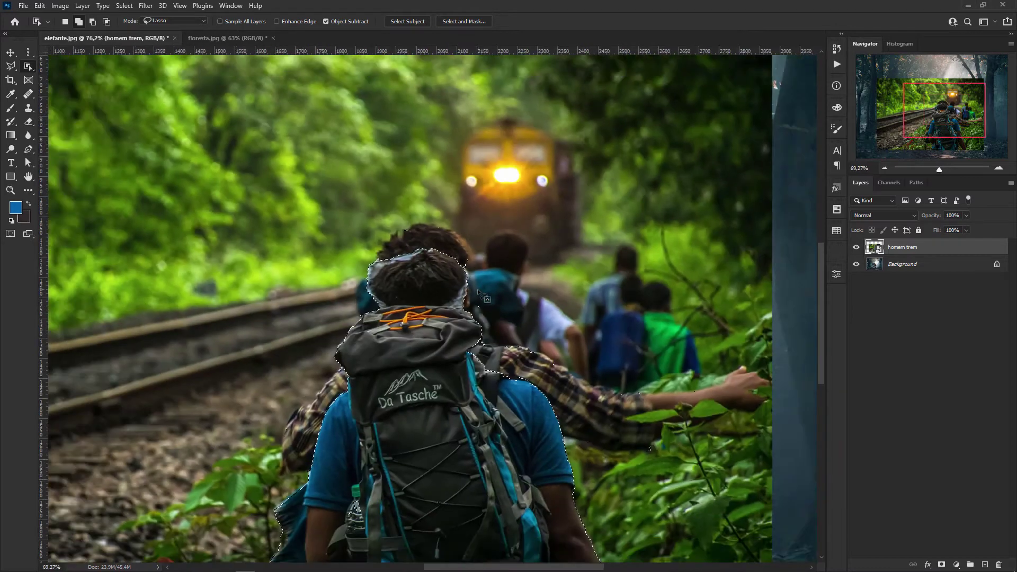
{"action": "scroll", "coordinate": [514, 426], "scroll_direction": "up", "scroll_amount": 3}
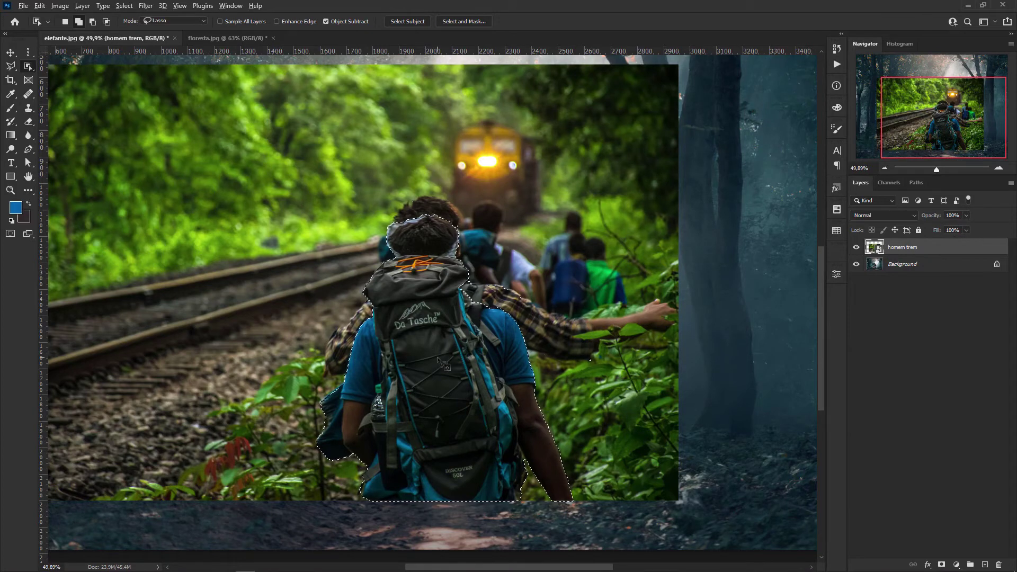
{"action": "scroll", "coordinate": [445, 327], "scroll_direction": "down", "scroll_amount": 2}
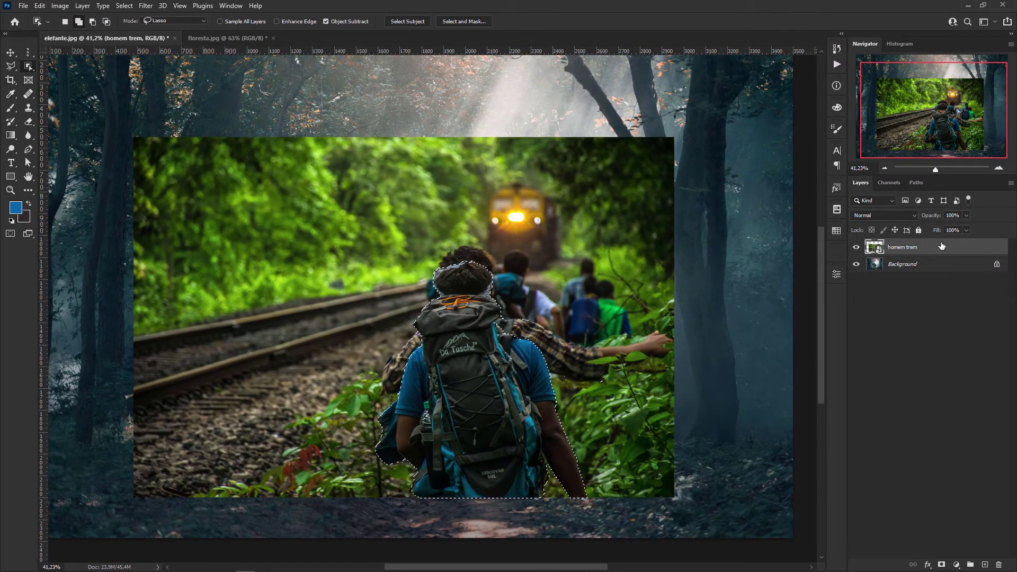
{"action": "left_click", "coordinate": [941, 565]}
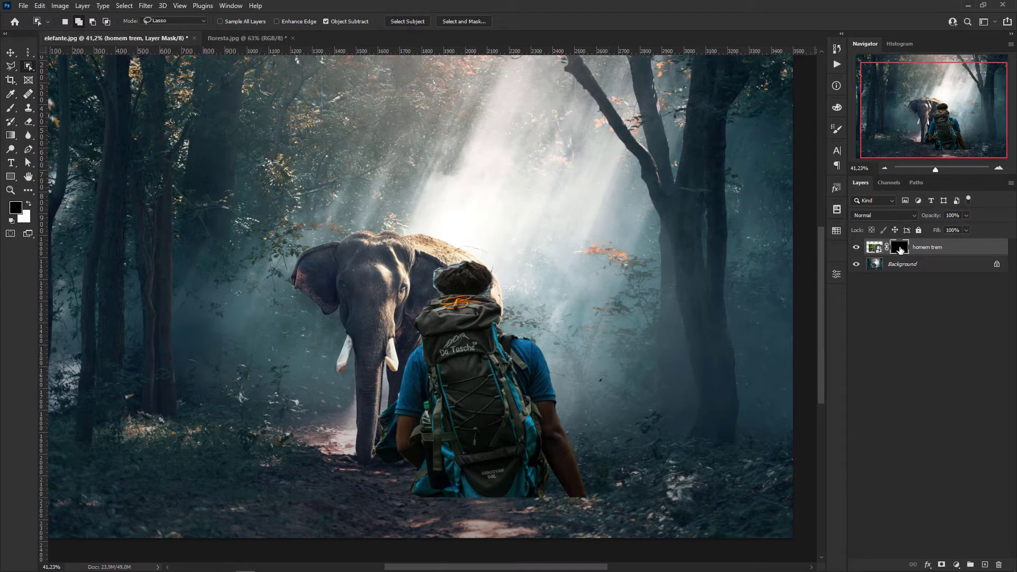
{"action": "scroll", "coordinate": [542, 455], "scroll_direction": "up", "scroll_amount": 4}
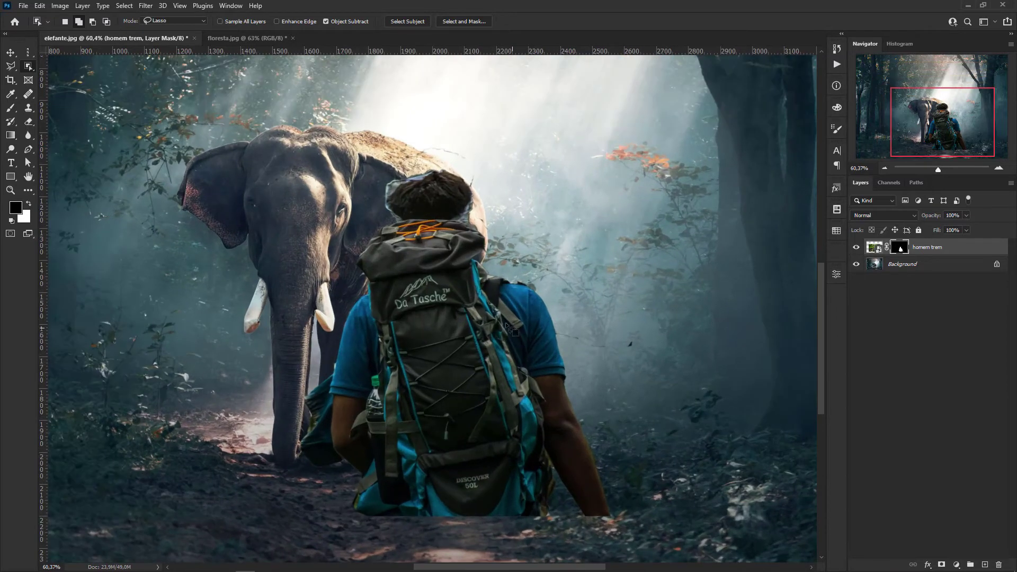
{"action": "mouse_move", "coordinate": [459, 309]}
{"action": "left_mouse_down"}
{"action": "mouse_move", "coordinate": [477, 337]}
{"action": "mouse_move", "coordinate": [453, 345]}
{"action": "left_mouse_up"}
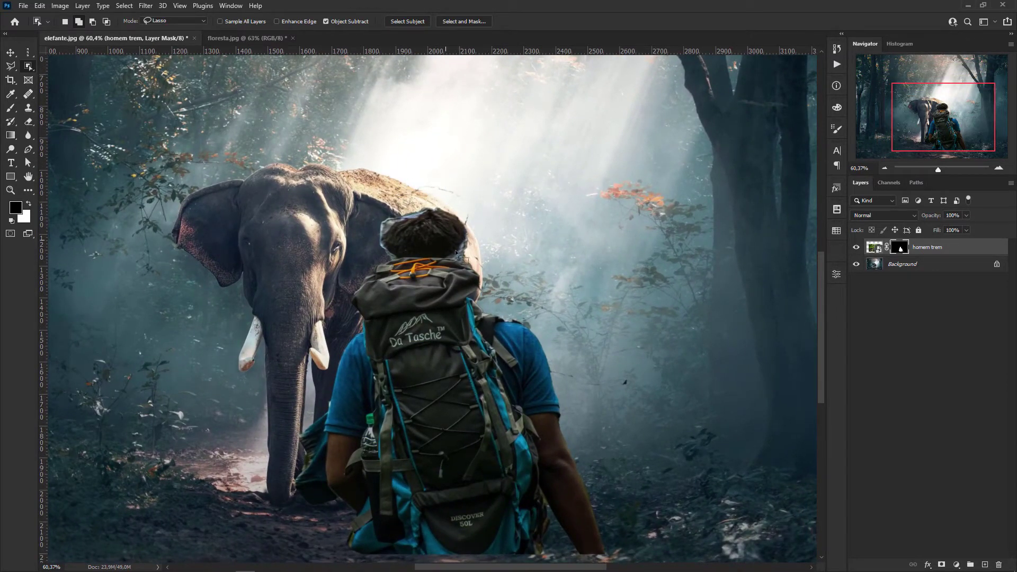
{"action": "scroll", "coordinate": [467, 257], "scroll_direction": "down", "scroll_amount": 1}
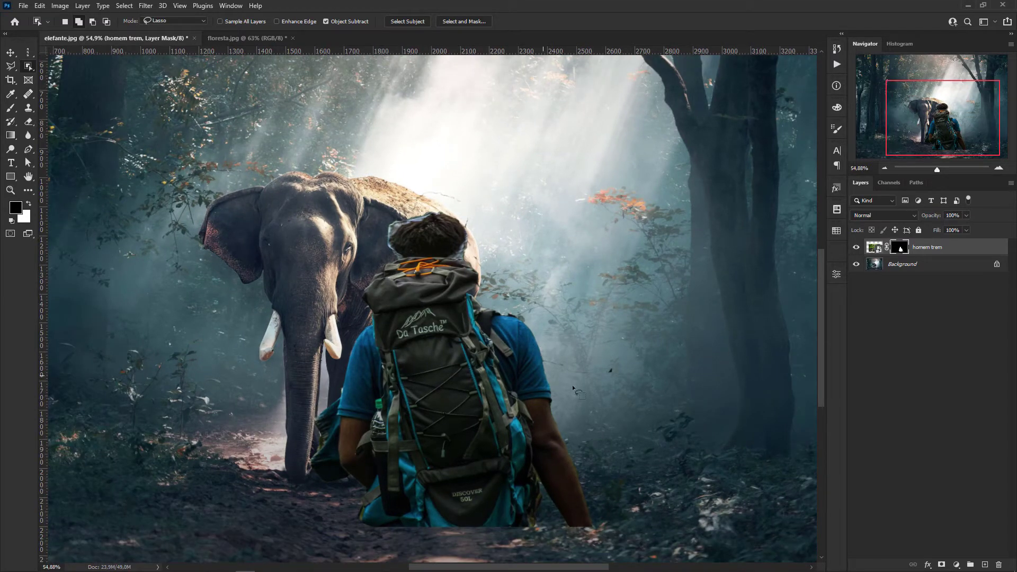
Hide the Background and paint out the stray specks right of the backpacker on his layer mask with a black brush at 100% flow.
{"action": "left_click", "coordinate": [856, 264]}
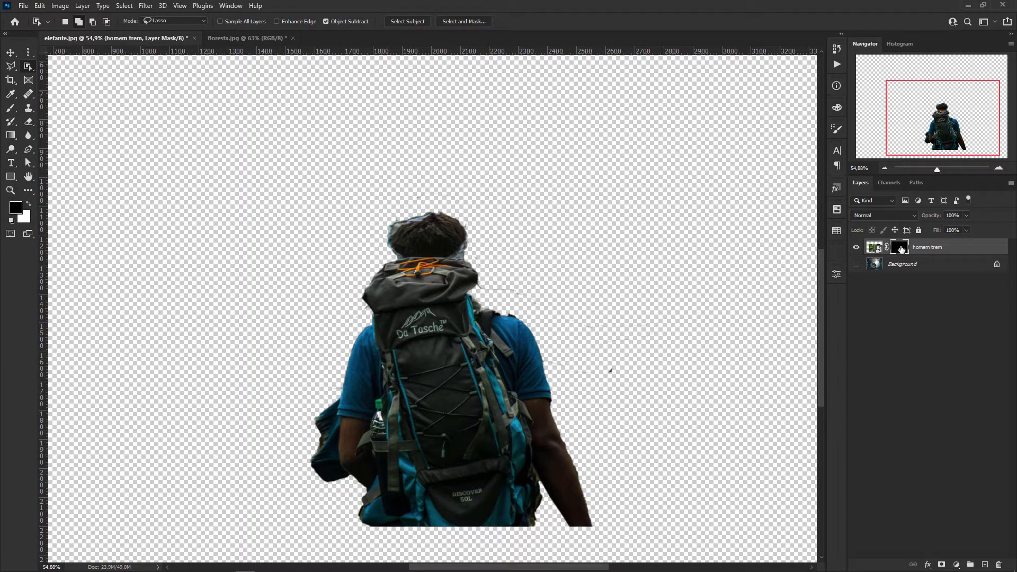
{"action": "left_click", "coordinate": [14, 109]}
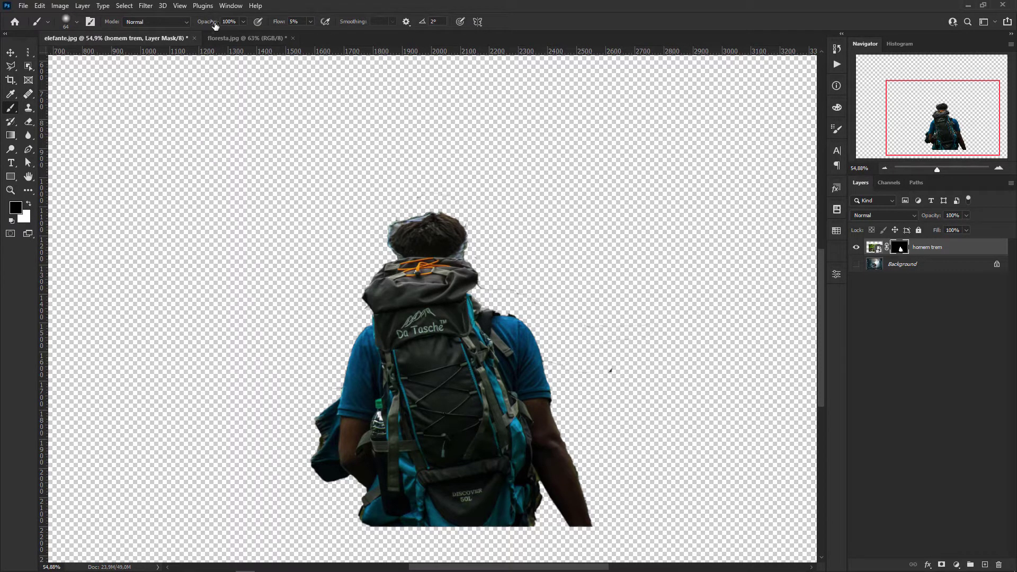
{"action": "left_click", "coordinate": [311, 22]}
{"action": "left_click_drag", "start_coordinate": [309, 34], "coordinate": [371, 35]}
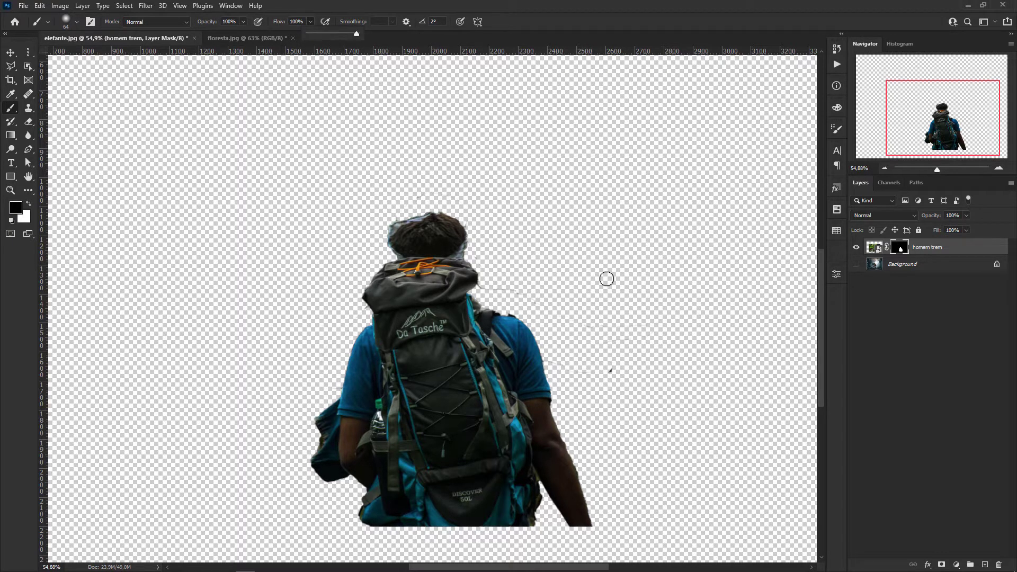
{"action": "mouse_move", "coordinate": [630, 304]}
{"action": "left_mouse_down"}
{"action": "mouse_move", "coordinate": [656, 307]}
{"action": "mouse_move", "coordinate": [691, 466]}
{"action": "left_mouse_up"}
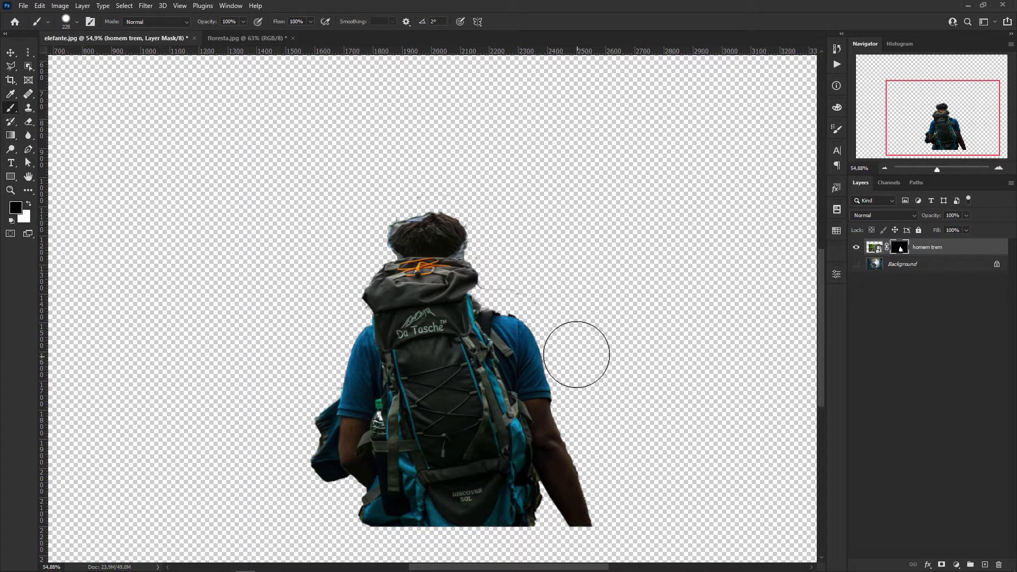
{"action": "left_click_drag", "start_coordinate": [618, 322], "coordinate": [637, 559]}
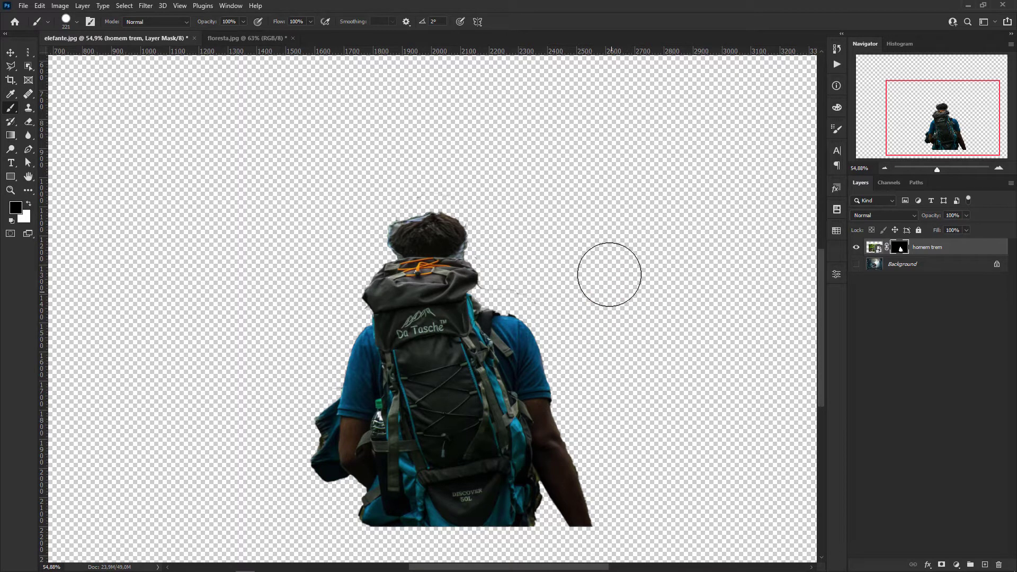
{"action": "mouse_move", "coordinate": [574, 235]}
{"action": "left_mouse_down"}
{"action": "mouse_move", "coordinate": [547, 239]}
{"action": "mouse_move", "coordinate": [581, 242]}
{"action": "mouse_move", "coordinate": [599, 278]}
{"action": "mouse_move", "coordinate": [597, 256]}
{"action": "mouse_move", "coordinate": [551, 275]}
{"action": "left_mouse_up"}
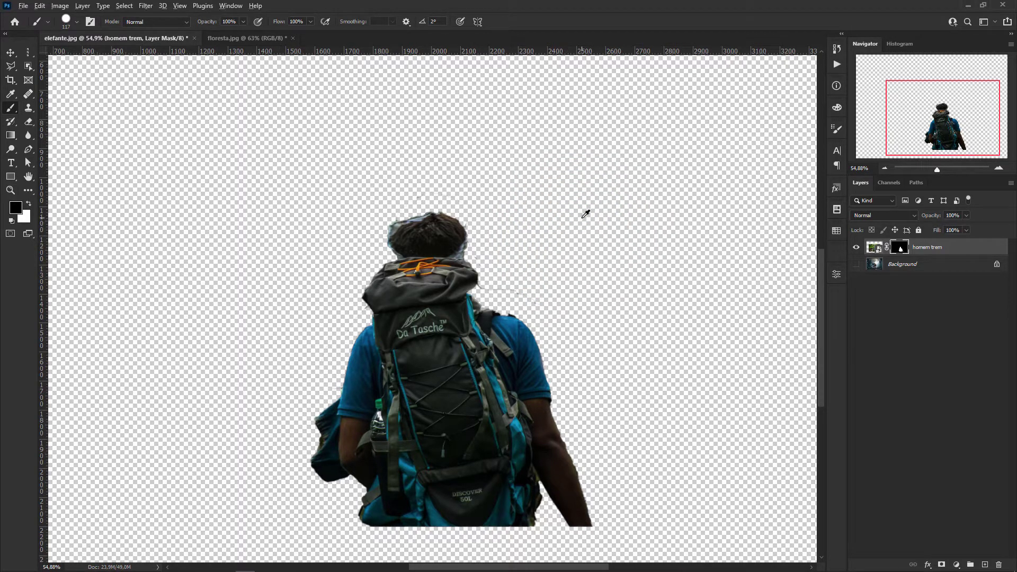
Mask out the remaining marks beside the backpacker's right shoulder with a hard 100 px black brush, and show the Background again.
{"action": "left_click_drag", "start_coordinate": [586, 214], "coordinate": [586, 214]}
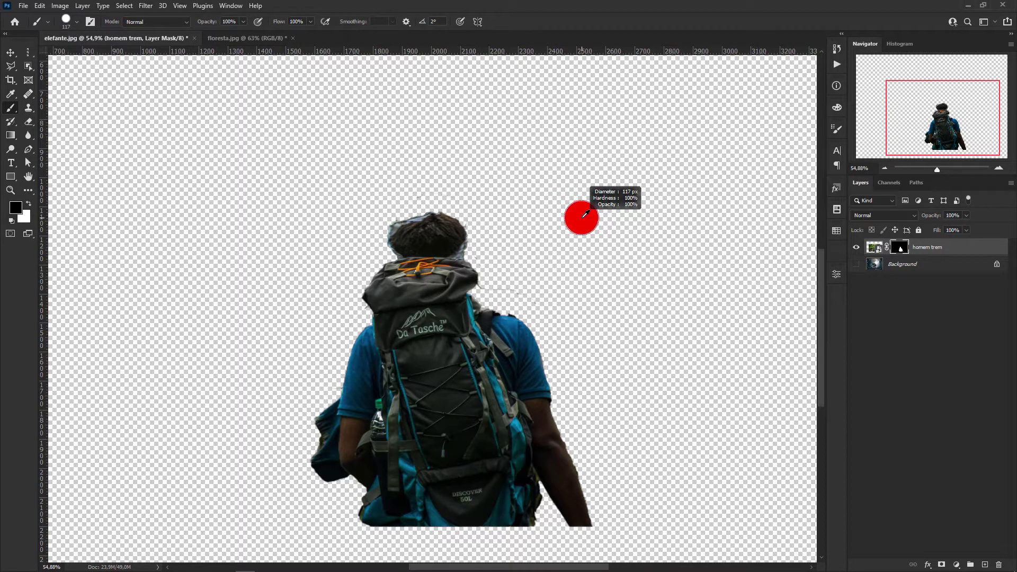
{"action": "mouse_move", "coordinate": [588, 219]}
{"action": "left_mouse_down"}
{"action": "mouse_move", "coordinate": [614, 215]}
{"action": "mouse_move", "coordinate": [577, 217]}
{"action": "mouse_move", "coordinate": [591, 301]}
{"action": "mouse_move", "coordinate": [590, 285]}
{"action": "left_mouse_up"}
{"action": "mouse_move", "coordinate": [592, 195]}
{"action": "left_mouse_down"}
{"action": "mouse_move", "coordinate": [598, 70]}
{"action": "mouse_move", "coordinate": [608, 336]}
{"action": "left_mouse_up"}
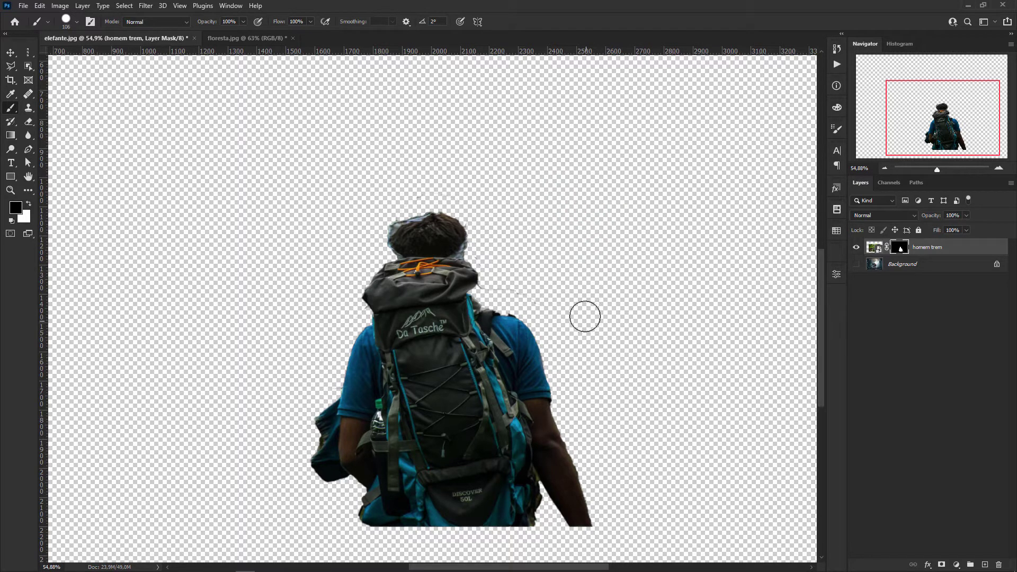
{"action": "left_click_drag", "start_coordinate": [556, 299], "coordinate": [492, 291]}
{"action": "left_click", "coordinate": [856, 264]}
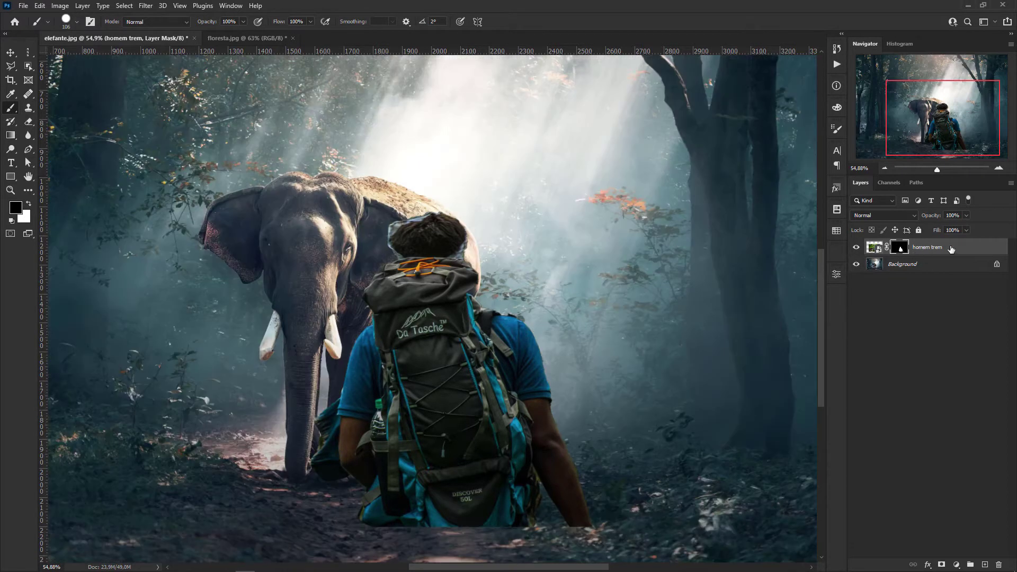
Move the backpacker down and left so he stands at the image's lower edge, in front of and left of the elephant.
{"action": "left_click", "coordinate": [874, 247]}
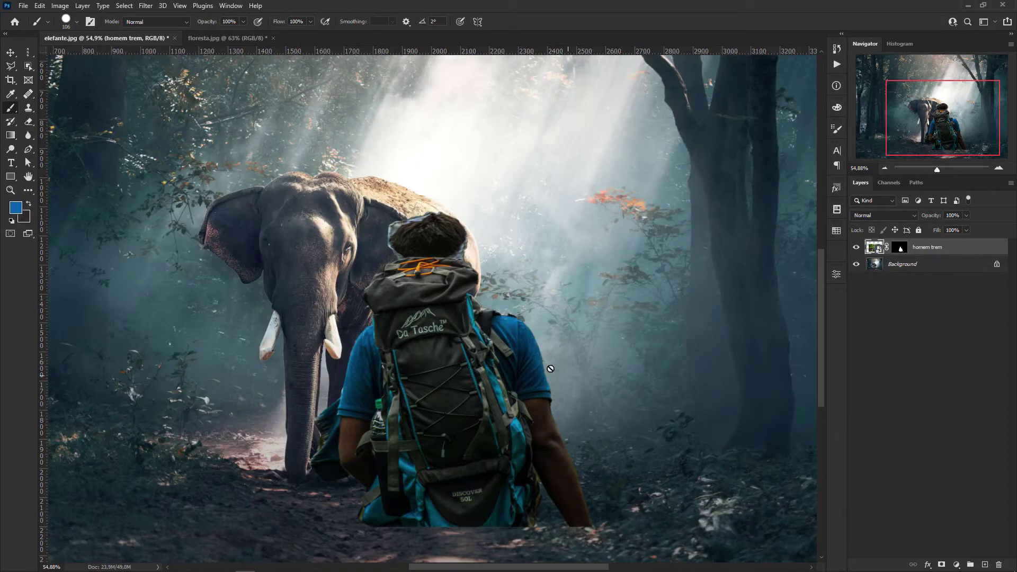
{"action": "key", "text": "v"}
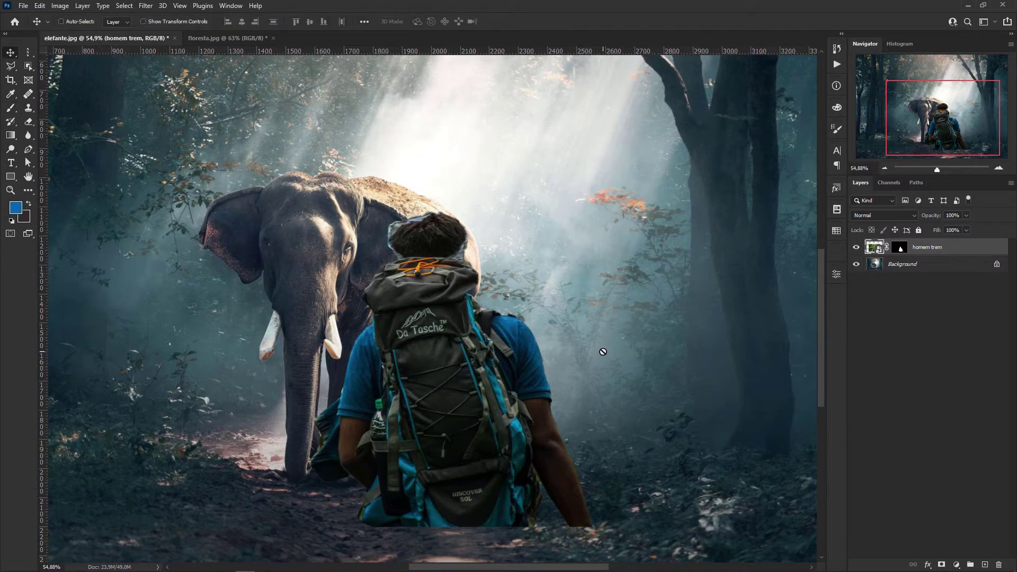
{"action": "scroll", "coordinate": [601, 351], "scroll_direction": "down", "scroll_amount": 3}
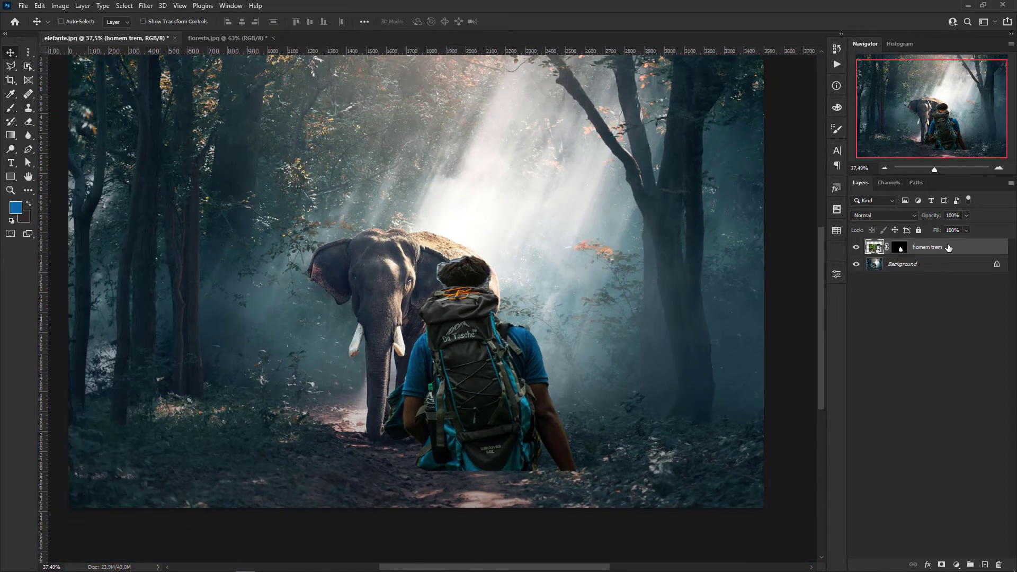
{"action": "scroll", "coordinate": [294, 296], "scroll_direction": "down", "scroll_amount": 1}
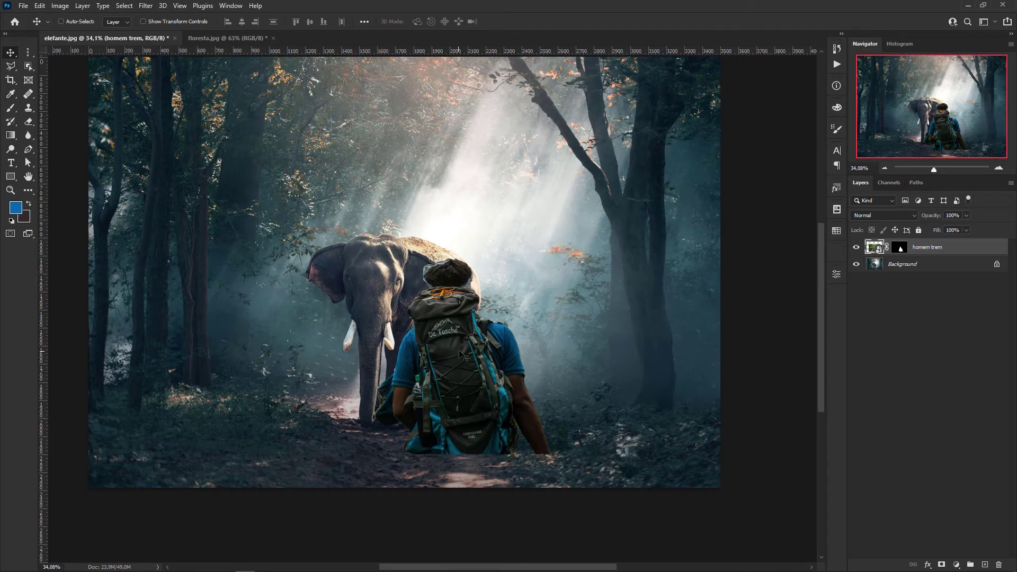
{"action": "left_click_drag", "start_coordinate": [456, 360], "coordinate": [323, 389]}
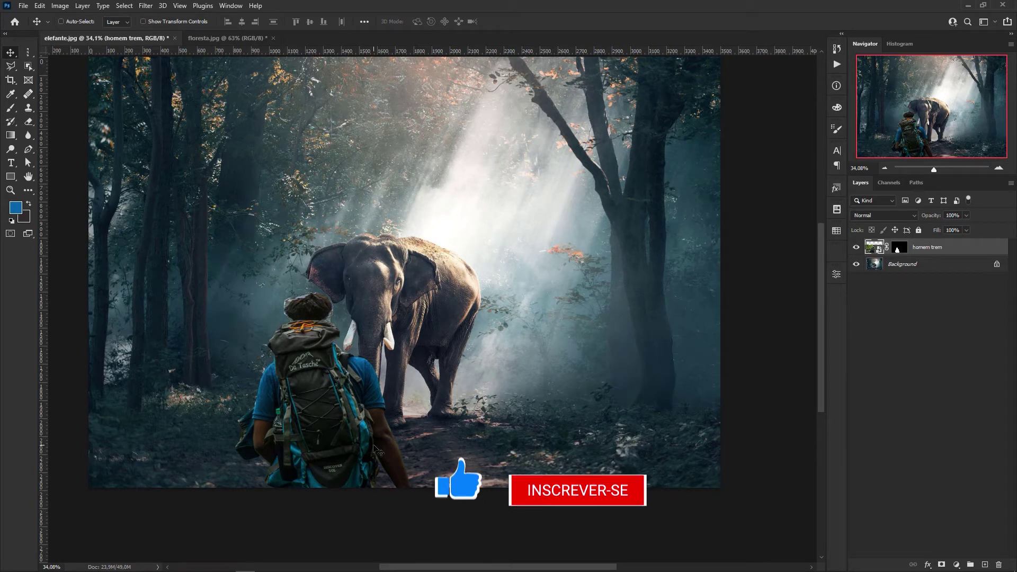
Add a Curves adjustment layer above the backpacker and clip it to the homem trem layer.
{"action": "left_click", "coordinate": [956, 564]}
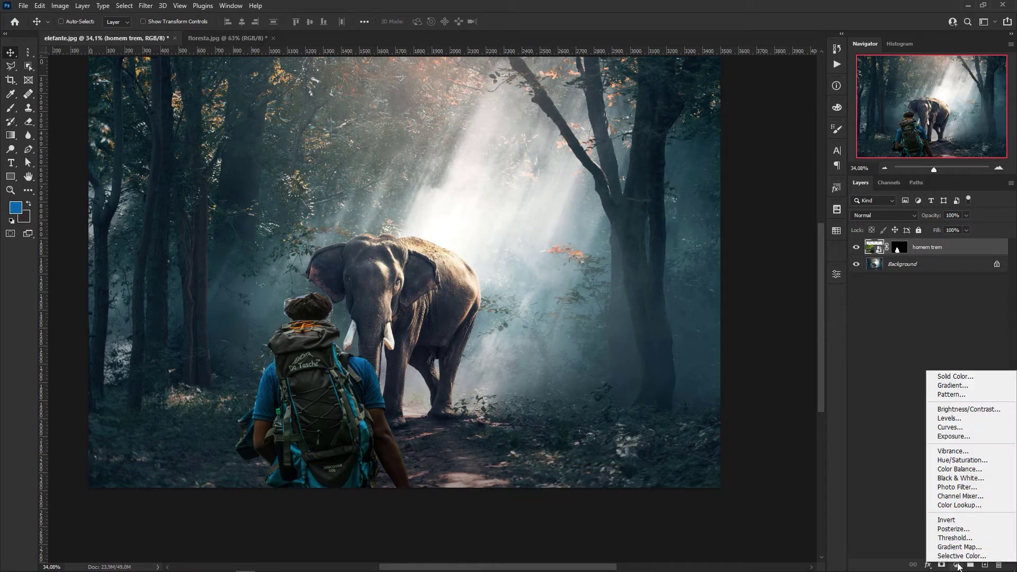
{"action": "left_click", "coordinate": [959, 428]}
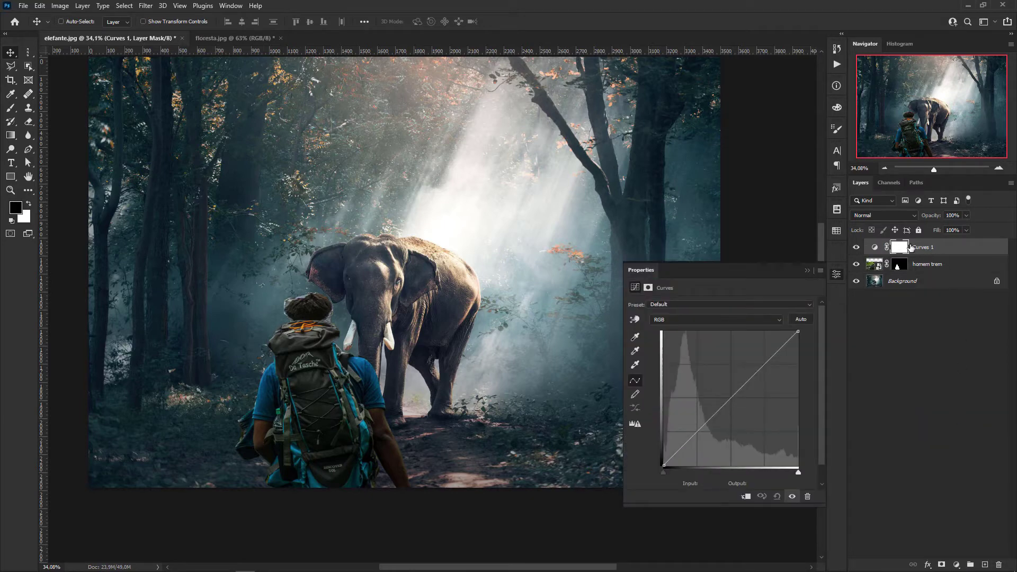
{"action": "left_click", "coordinate": [872, 252]}
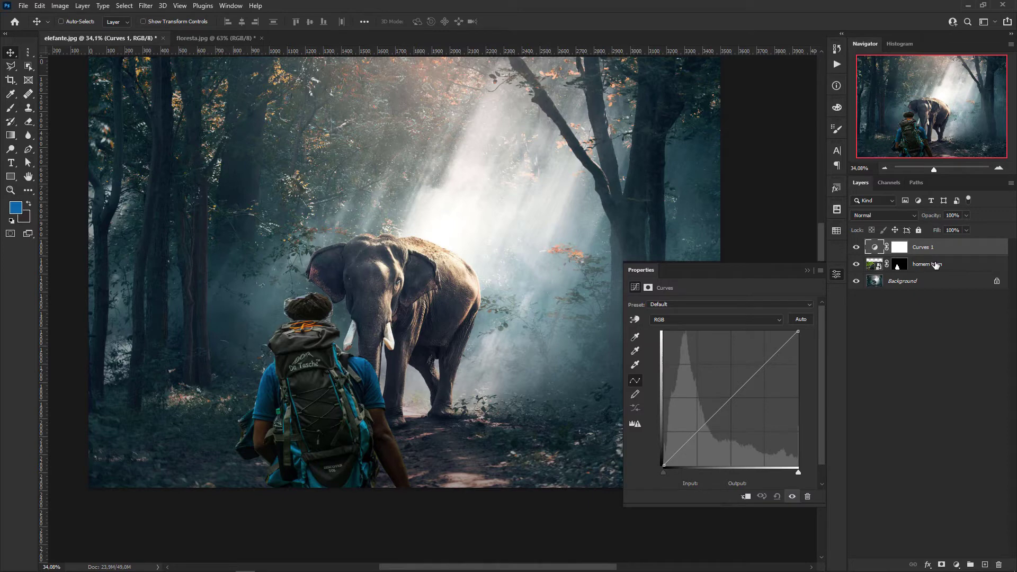
{"action": "left_click_drag", "start_coordinate": [733, 397], "coordinate": [882, 341]}
{"action": "left_click", "coordinate": [949, 254], "text": "alt"}
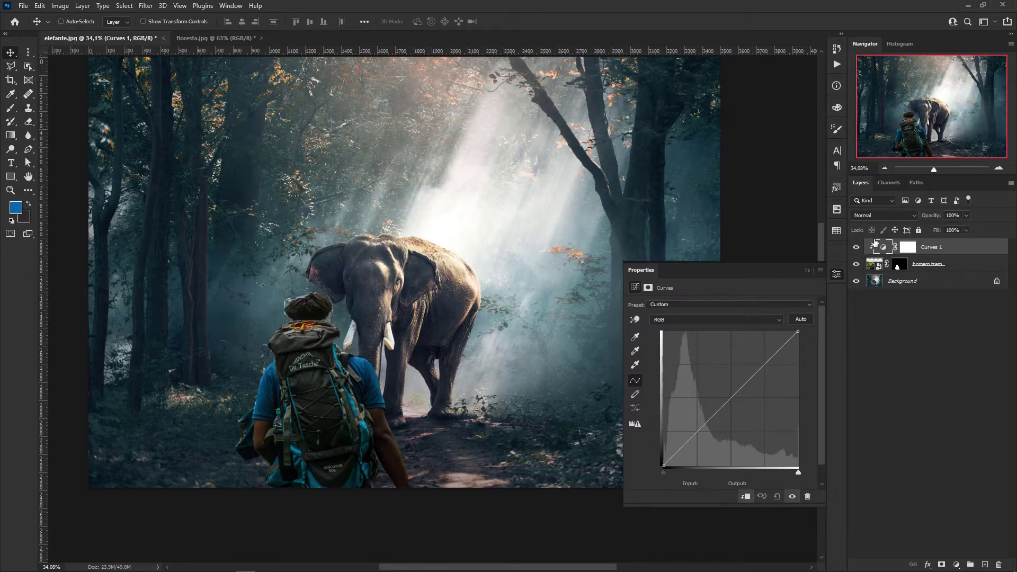
{"action": "left_click", "coordinate": [730, 399]}
{"action": "left_click_drag", "start_coordinate": [741, 407], "coordinate": [783, 517]}
Set the auto color correction algorithm of the Curves adjustment to Find Dark & Light Colors.
{"action": "left_click", "coordinate": [820, 270]}
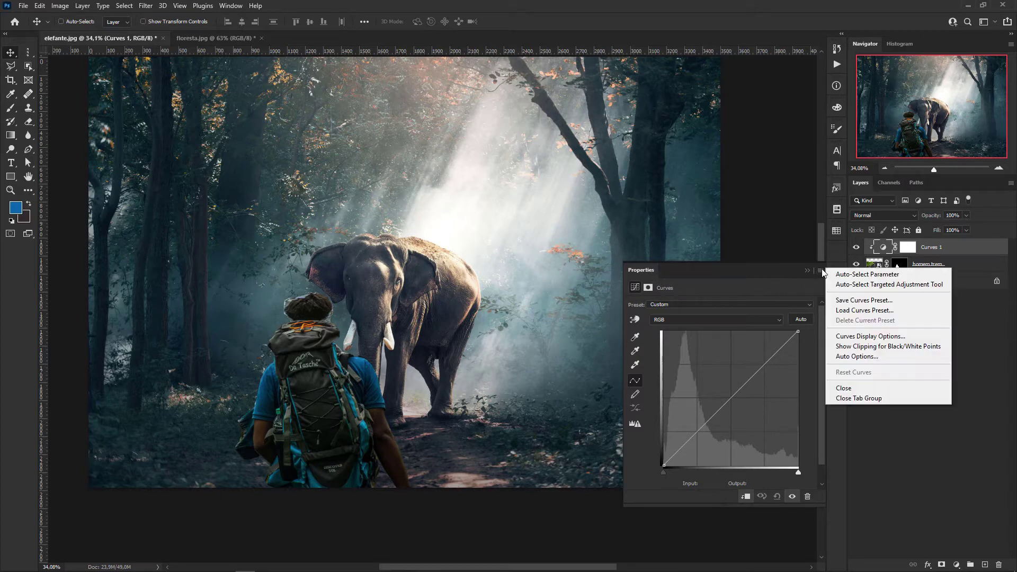
{"action": "left_click", "coordinate": [882, 360]}
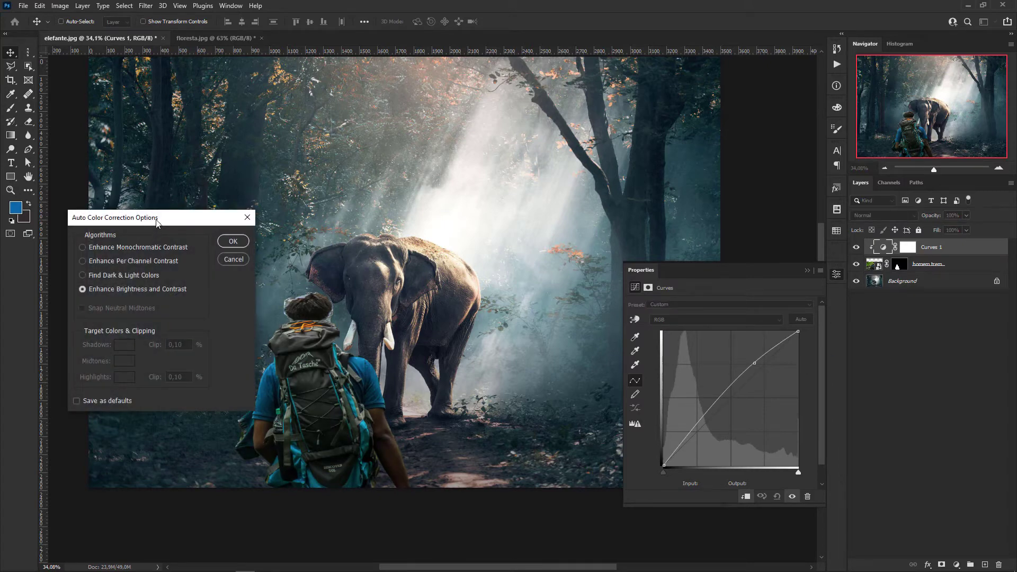
{"action": "left_click_drag", "start_coordinate": [192, 220], "coordinate": [683, 92]}
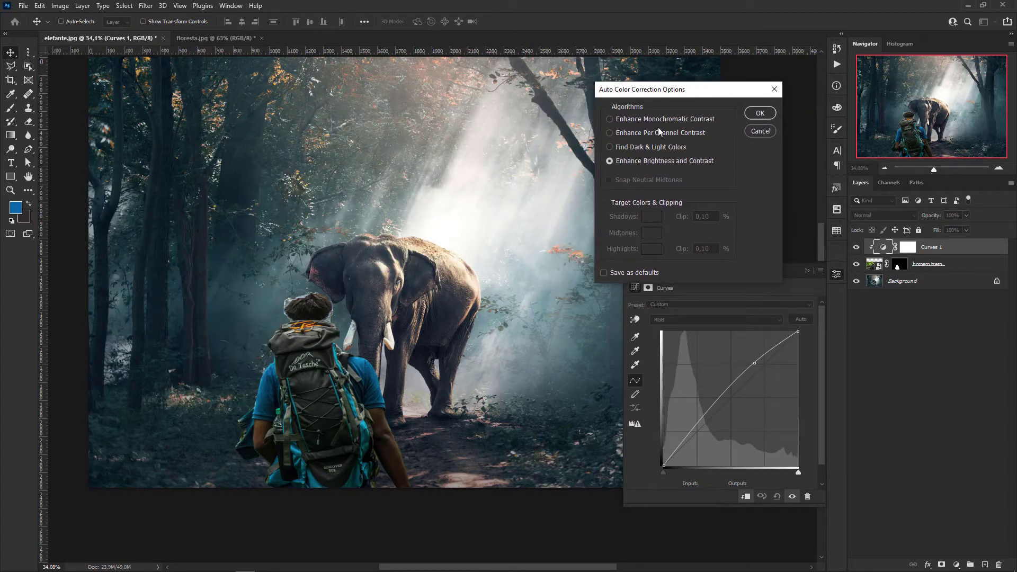
{"action": "left_click", "coordinate": [641, 150]}
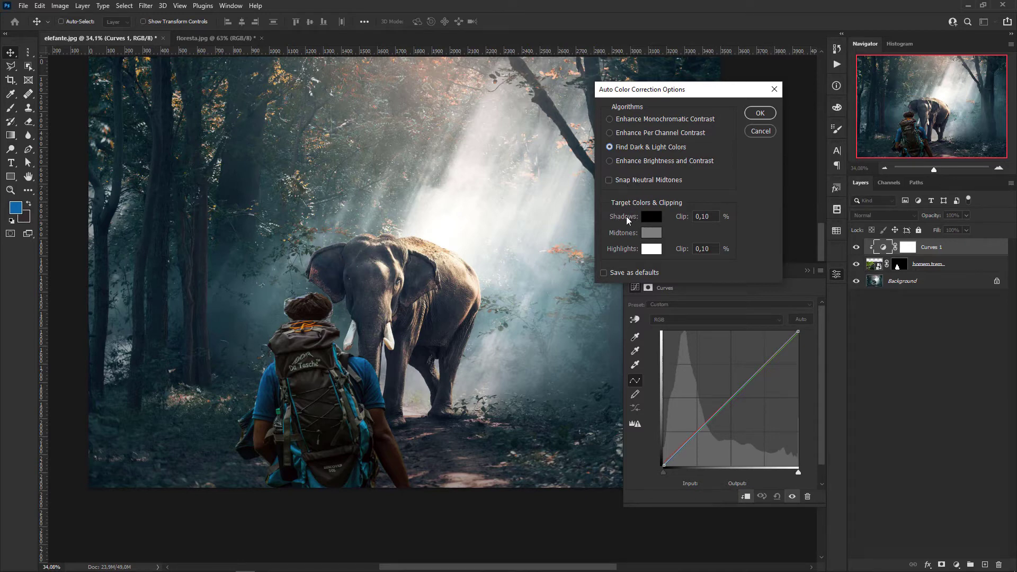
Set the target shadow color to a dark navy sampled from the forest shadows left of the backpacker.
{"action": "left_click", "coordinate": [653, 221]}
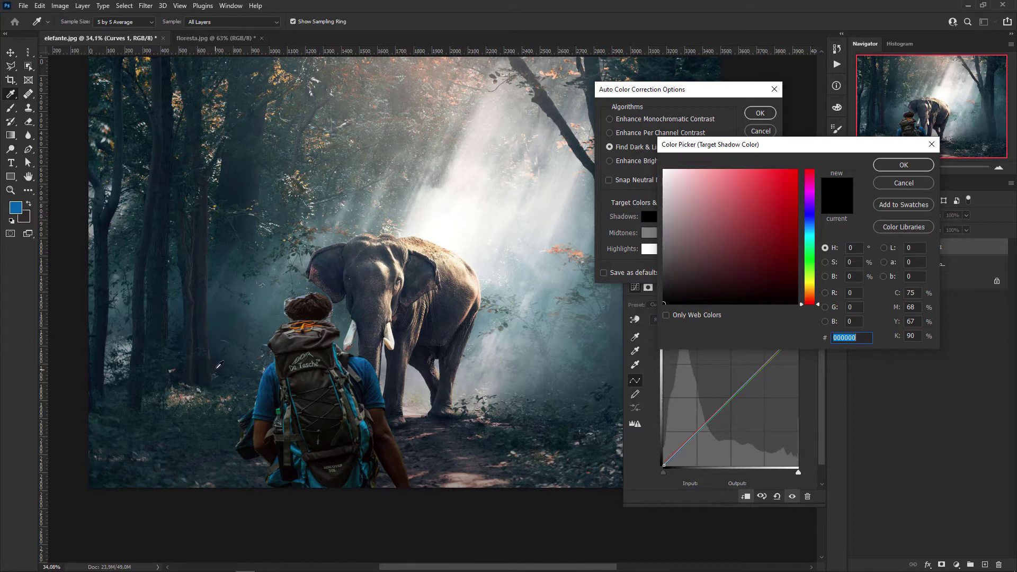
{"action": "left_click", "coordinate": [517, 443]}
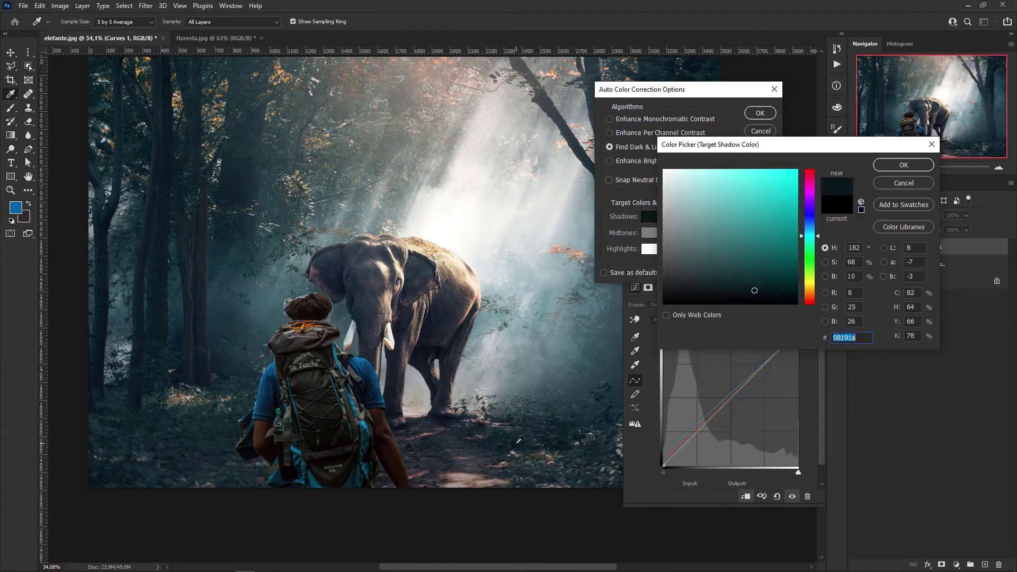
{"action": "left_click", "coordinate": [198, 380]}
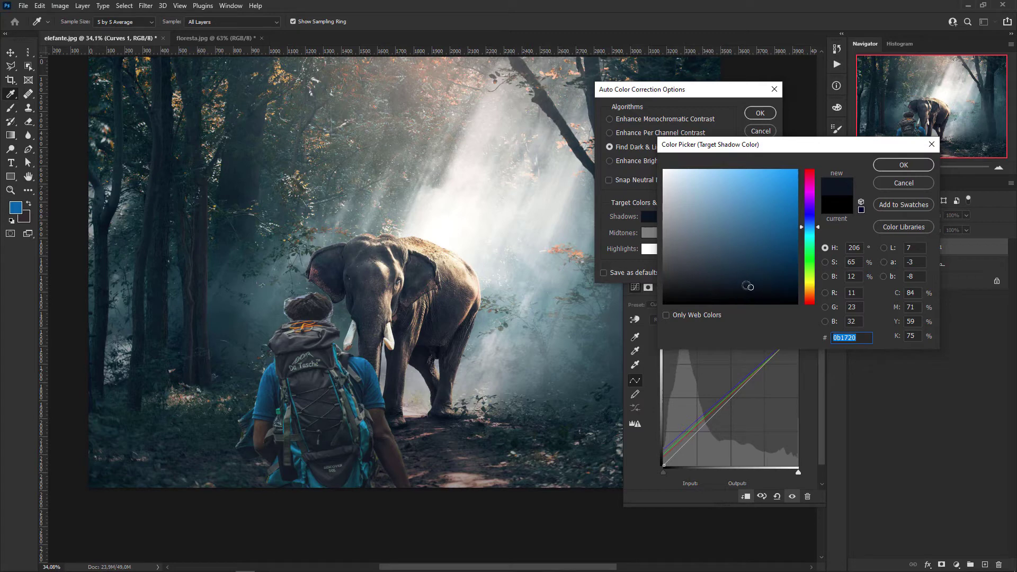
{"action": "left_click", "coordinate": [886, 166]}
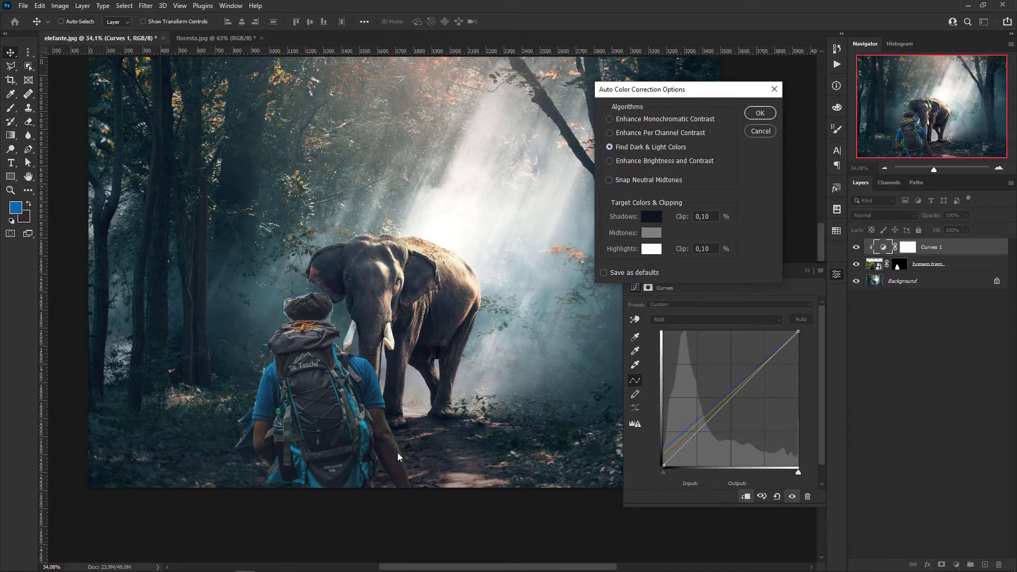
Set the target highlight color to a pale blue-grey sampled from the misty light right of the elephant.
{"action": "left_click", "coordinate": [657, 251]}
{"action": "left_click_drag", "start_coordinate": [704, 149], "coordinate": [672, 159]}
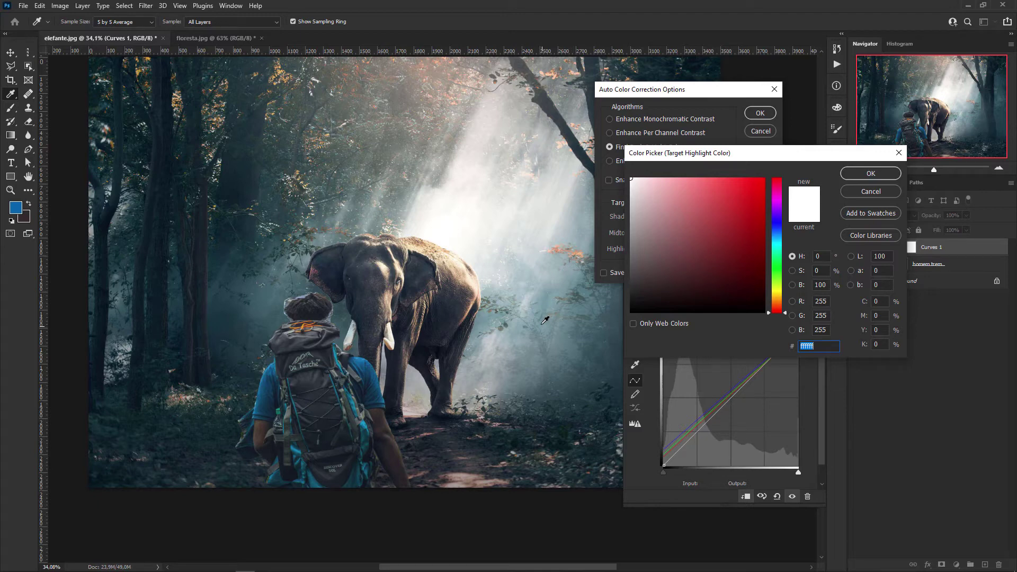
{"action": "left_click", "coordinate": [488, 317]}
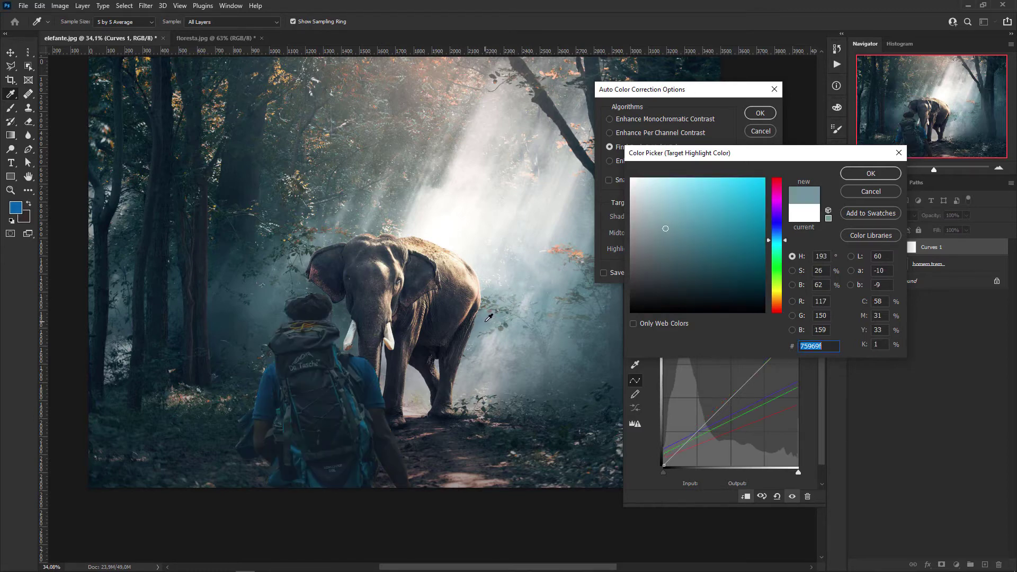
{"action": "left_click", "coordinate": [546, 286]}
{"action": "left_click", "coordinate": [542, 297]}
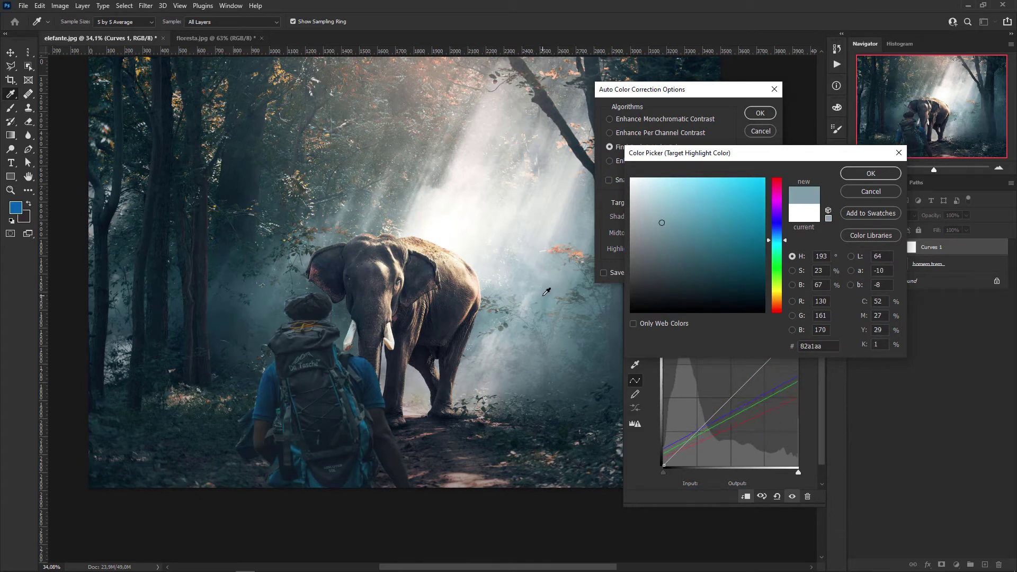
{"action": "left_click", "coordinate": [543, 295]}
{"action": "left_click", "coordinate": [543, 290]}
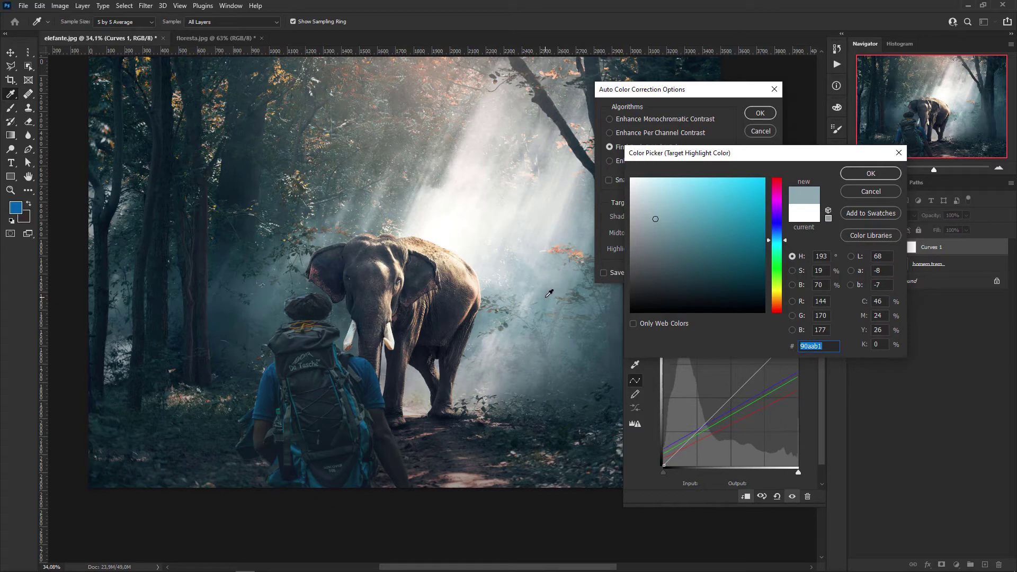
{"action": "left_click", "coordinate": [526, 284]}
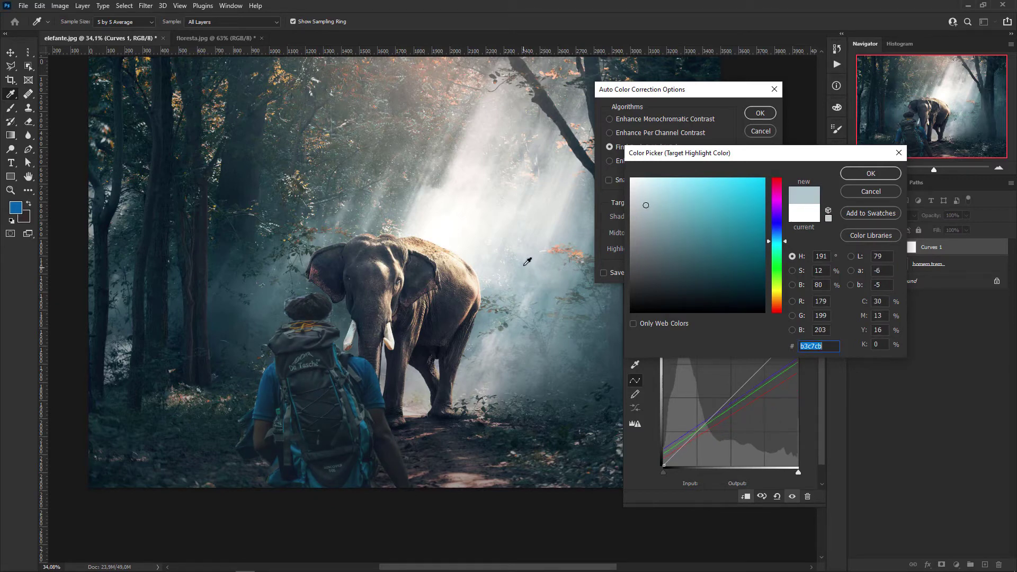
{"action": "left_click", "coordinate": [533, 270]}
{"action": "left_click", "coordinate": [546, 281]}
{"action": "left_click", "coordinate": [531, 263]}
{"action": "left_click", "coordinate": [866, 171]}
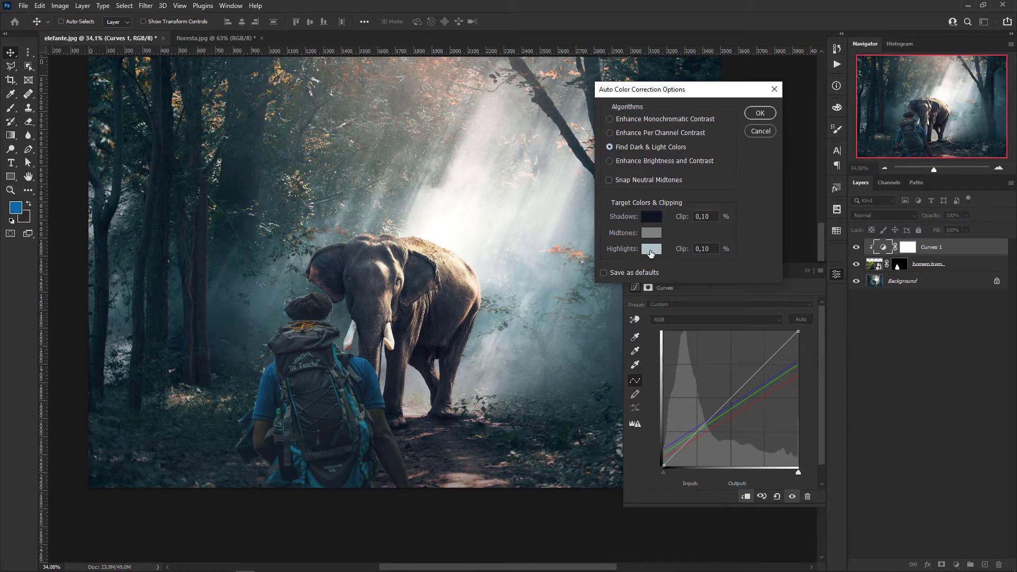
Apply the auto color correction without saving the target colors as defaults, and widen the Curves properties.
{"action": "left_click", "coordinate": [761, 113]}
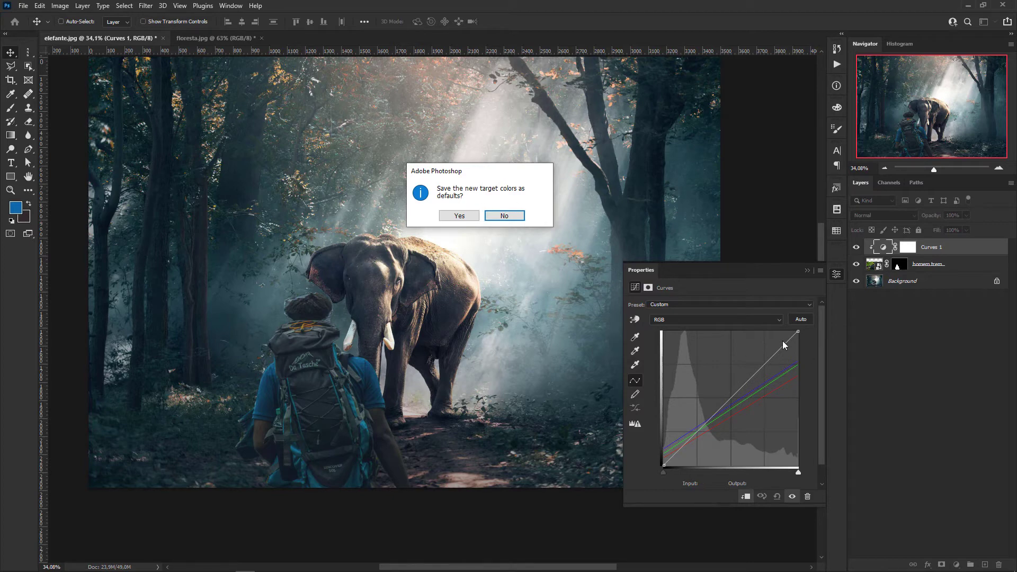
{"action": "left_click", "coordinate": [504, 217]}
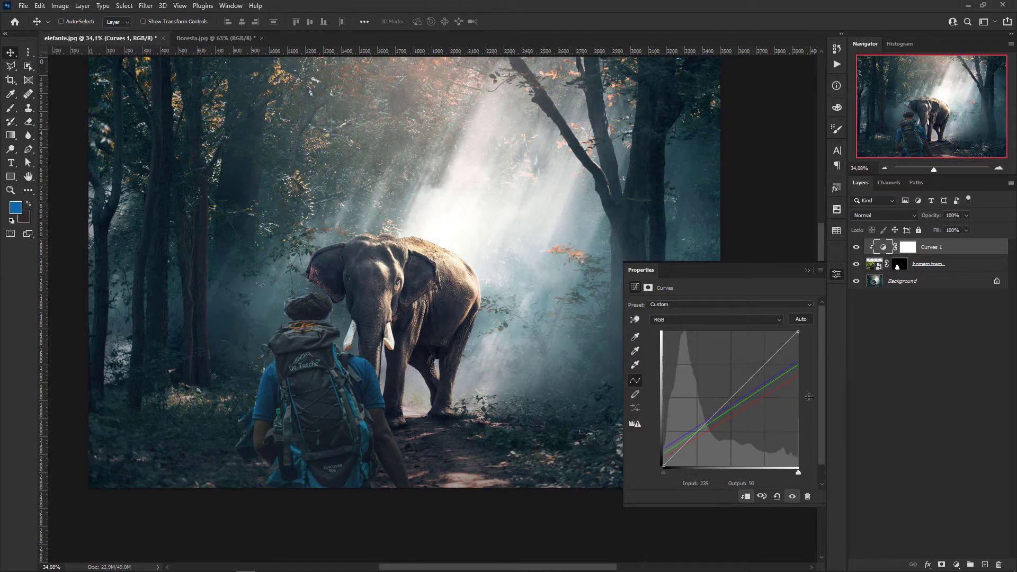
{"action": "left_click_drag", "start_coordinate": [619, 459], "coordinate": [568, 459]}
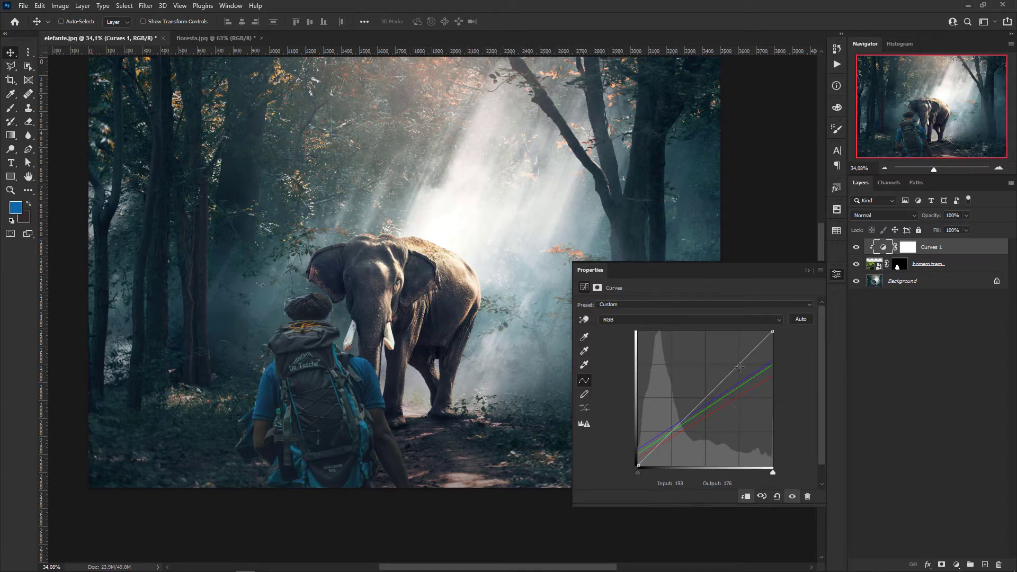
{"action": "left_click_drag", "start_coordinate": [739, 365], "coordinate": [735, 356]}
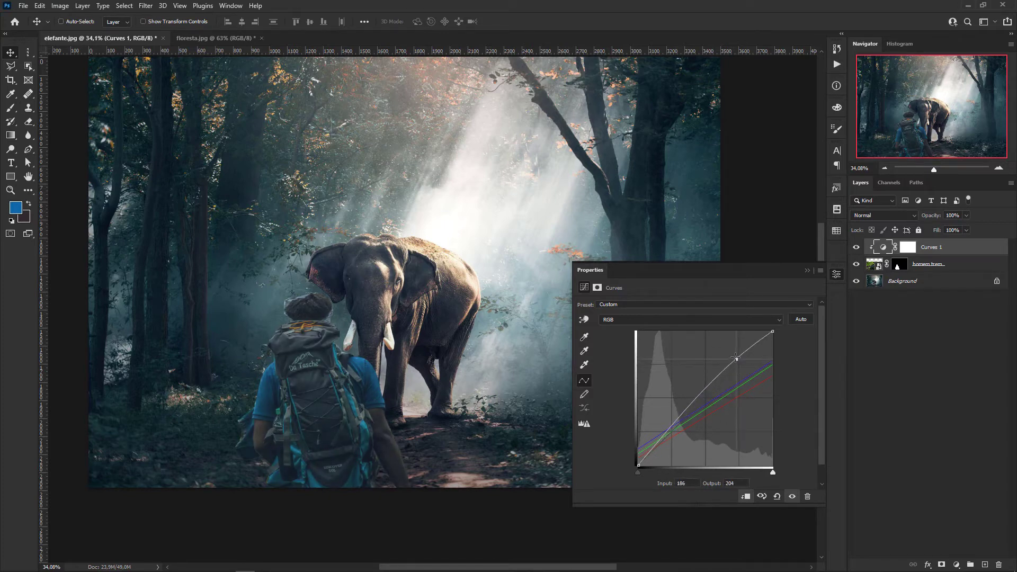
{"action": "left_click_drag", "start_coordinate": [670, 431], "coordinate": [671, 432]}
{"action": "left_click_drag", "start_coordinate": [733, 359], "coordinate": [737, 359]}
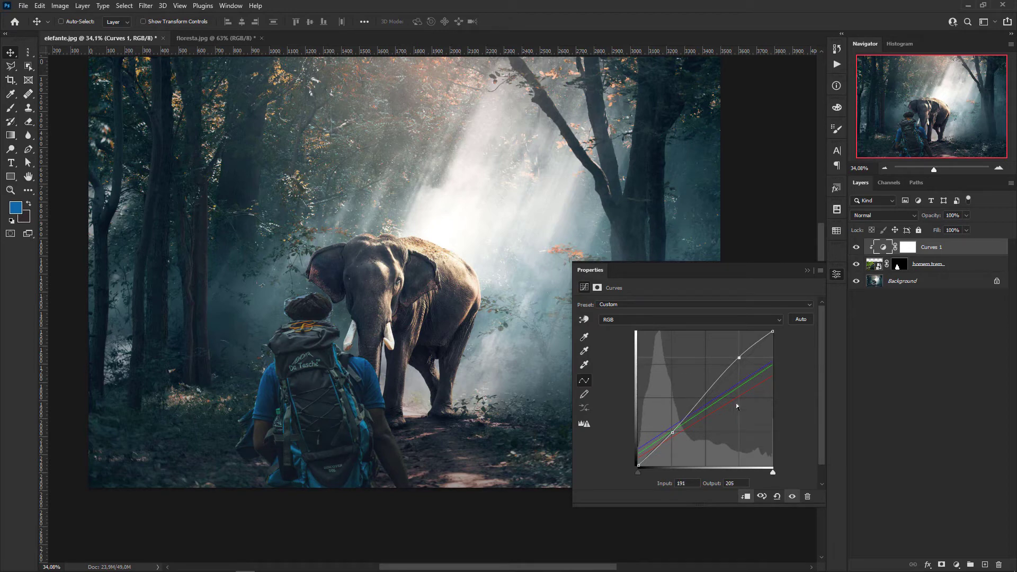
{"action": "left_click", "coordinate": [739, 358], "text": "ctrl"}
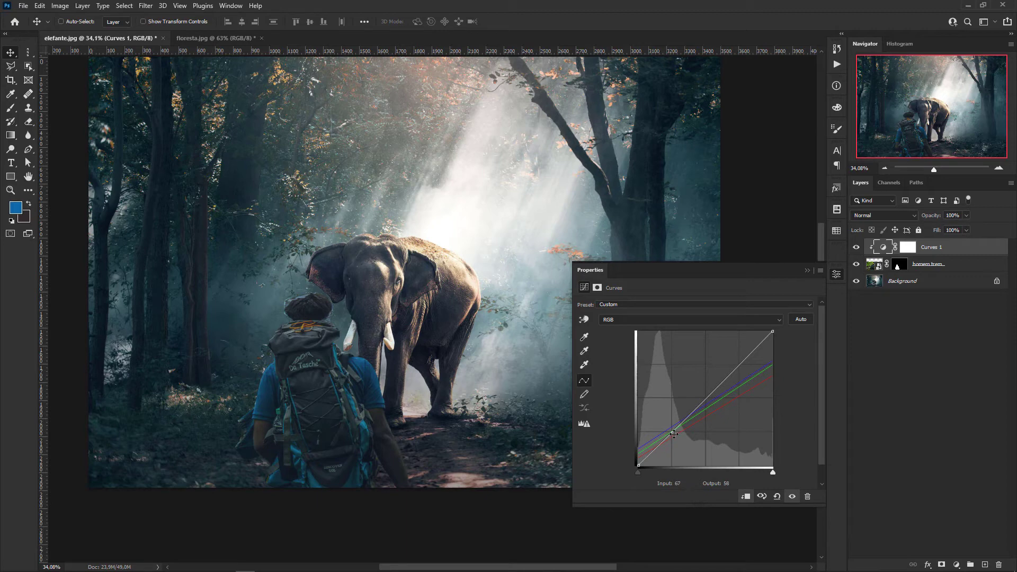
{"action": "left_click_drag", "start_coordinate": [673, 433], "coordinate": [719, 528]}
Darken the backpacker's midtones by bending the RGB curve to about input 148, output 123, and collapse the Curves properties.
{"action": "left_click_drag", "start_coordinate": [707, 397], "coordinate": [716, 401]}
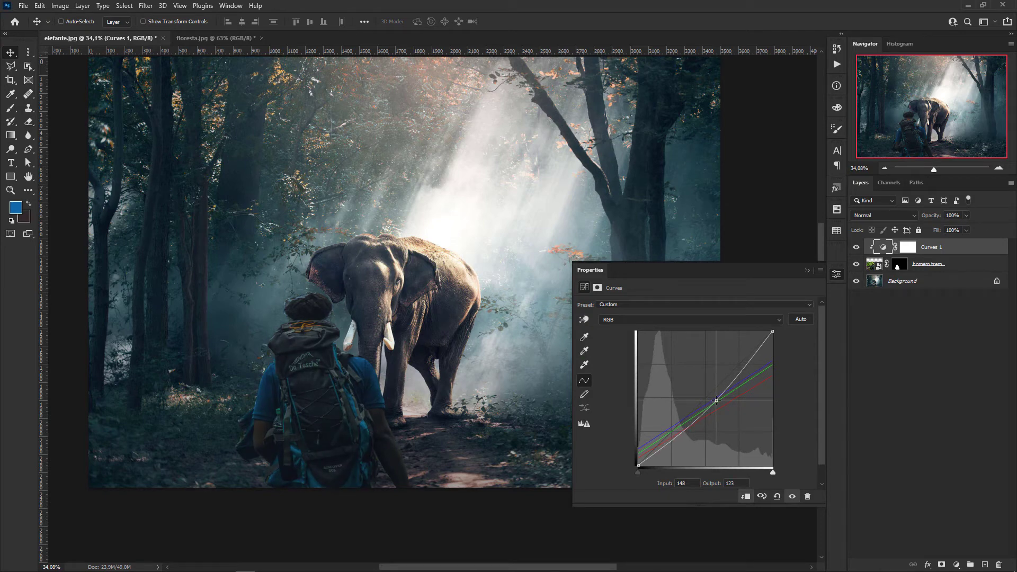
{"action": "left_click", "coordinate": [638, 465]}
{"action": "left_click_drag", "start_coordinate": [636, 462], "coordinate": [635, 462]}
{"action": "left_click", "coordinate": [806, 273]}
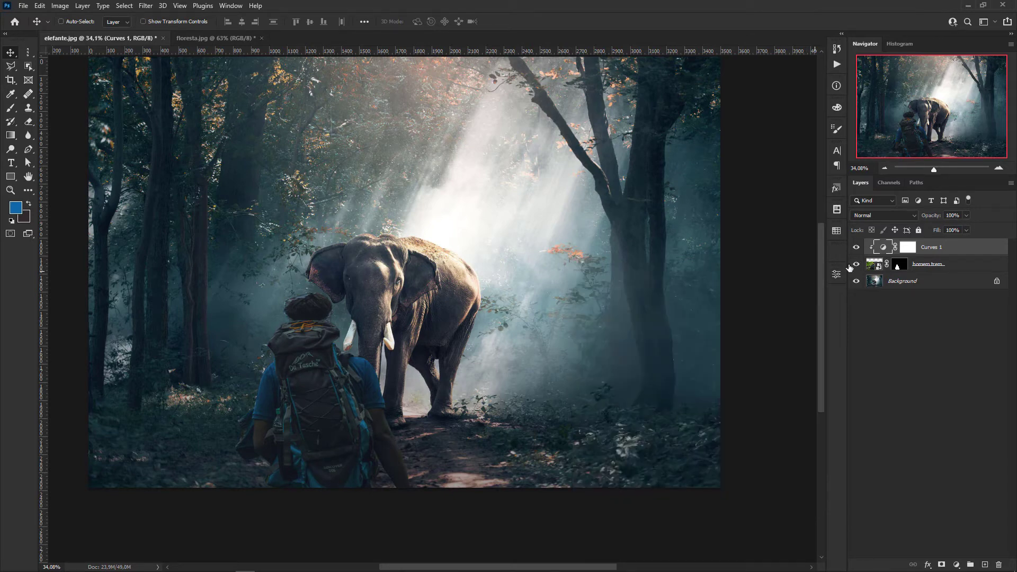
Compare the backpacker with and without the Curves adjustment, leaving the adjustment visible and no layer selected.
{"action": "left_click", "coordinate": [857, 248]}
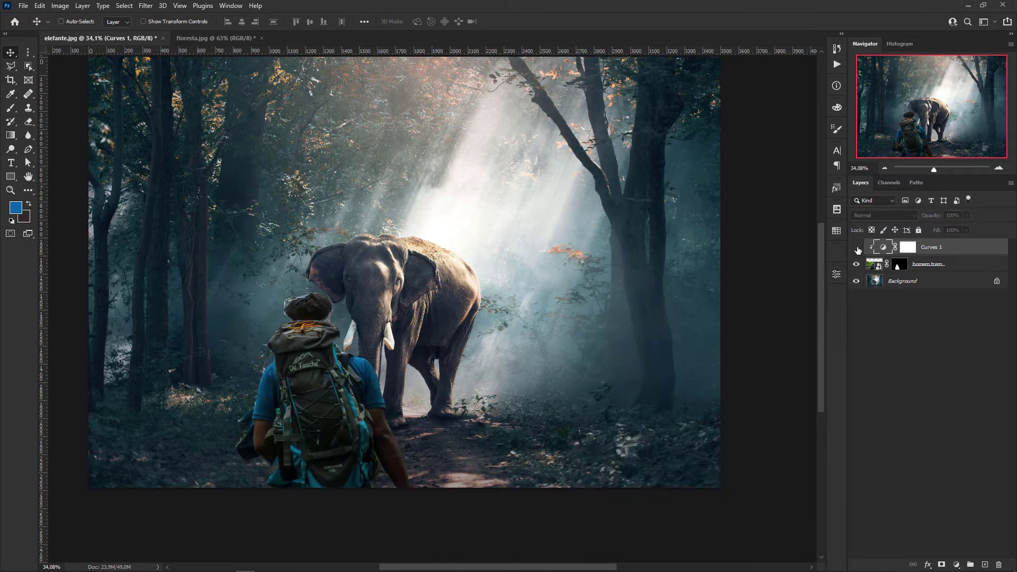
{"action": "left_click", "coordinate": [857, 249]}
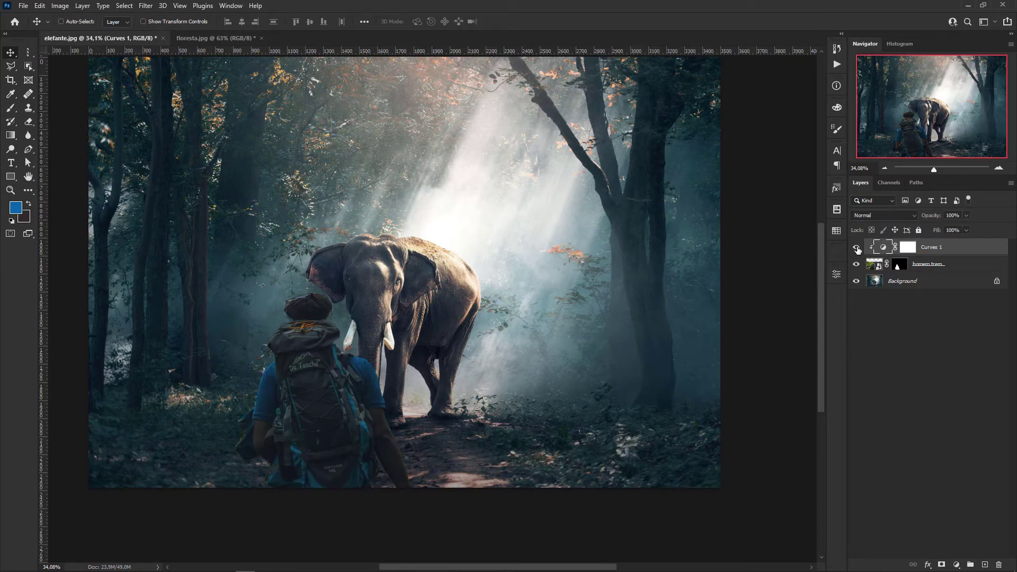
{"action": "left_click", "coordinate": [857, 249]}
{"action": "left_click", "coordinate": [857, 248]}
{"action": "left_click", "coordinate": [948, 313]}
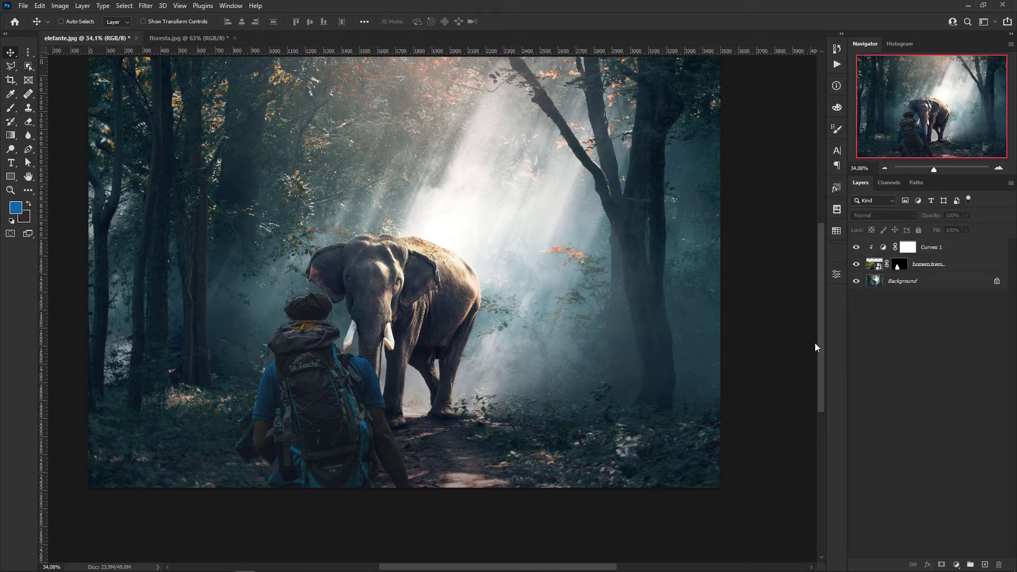
Switch to the floresta.jpg document and view the forest background with the homem por do sol layer temporarily hidden.
{"action": "left_click", "coordinate": [194, 38]}
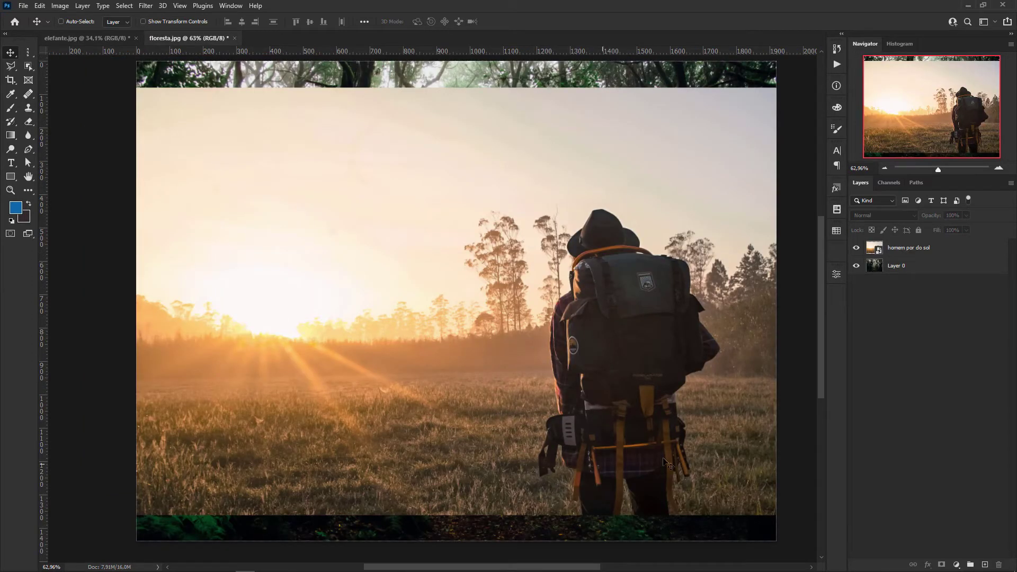
{"action": "left_click", "coordinate": [856, 247]}
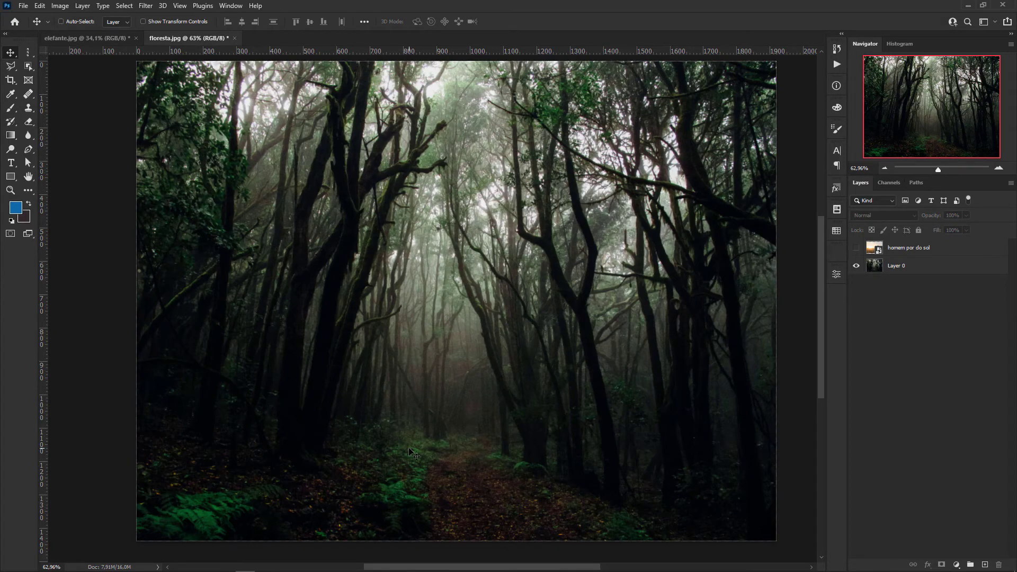
{"action": "left_click", "coordinate": [856, 247]}
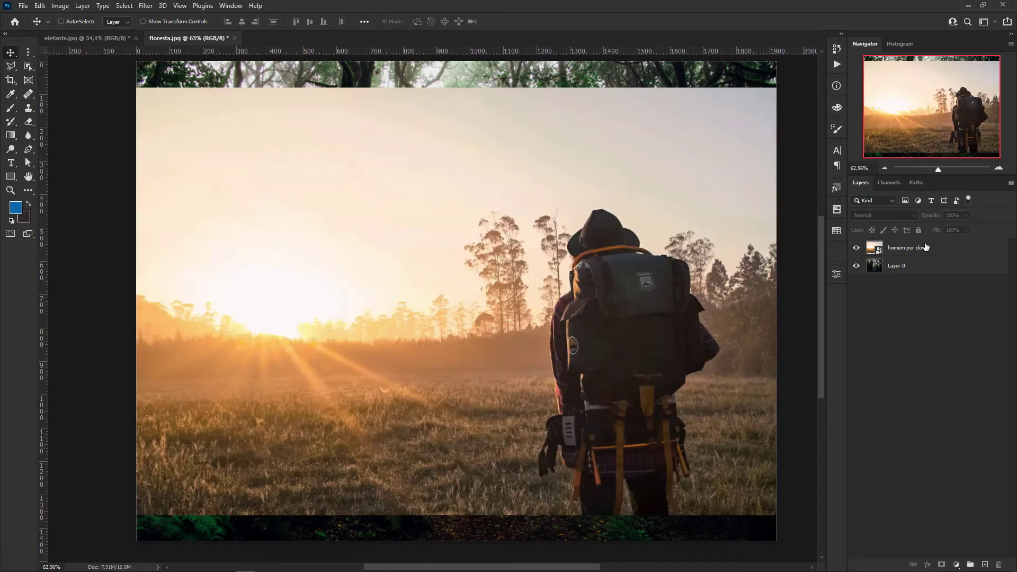
Select the backpacker on the homem por do sol layer with the Object Selection tool's automatic subject selection.
{"action": "left_click", "coordinate": [925, 247]}
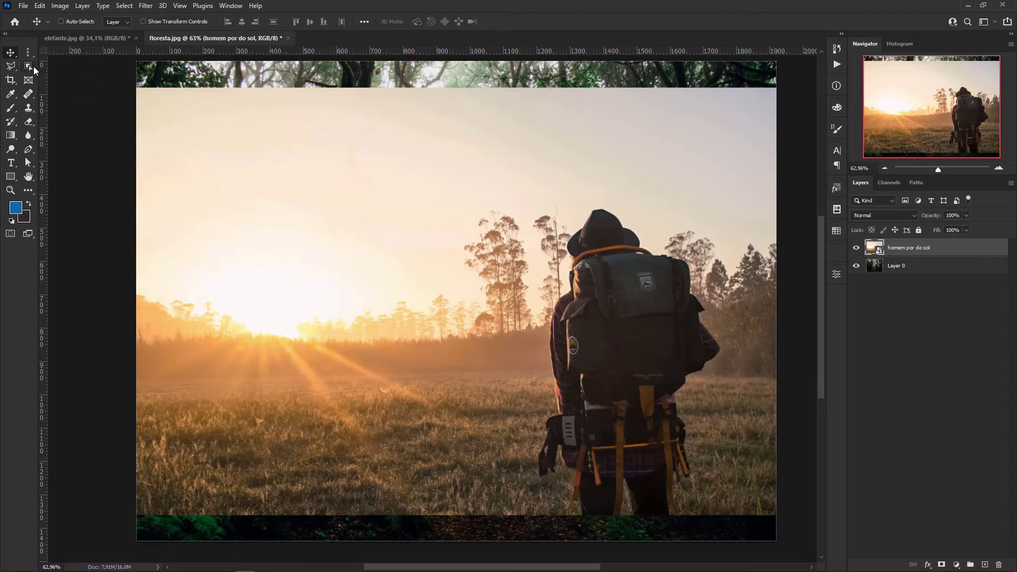
{"action": "left_click", "coordinate": [33, 69]}
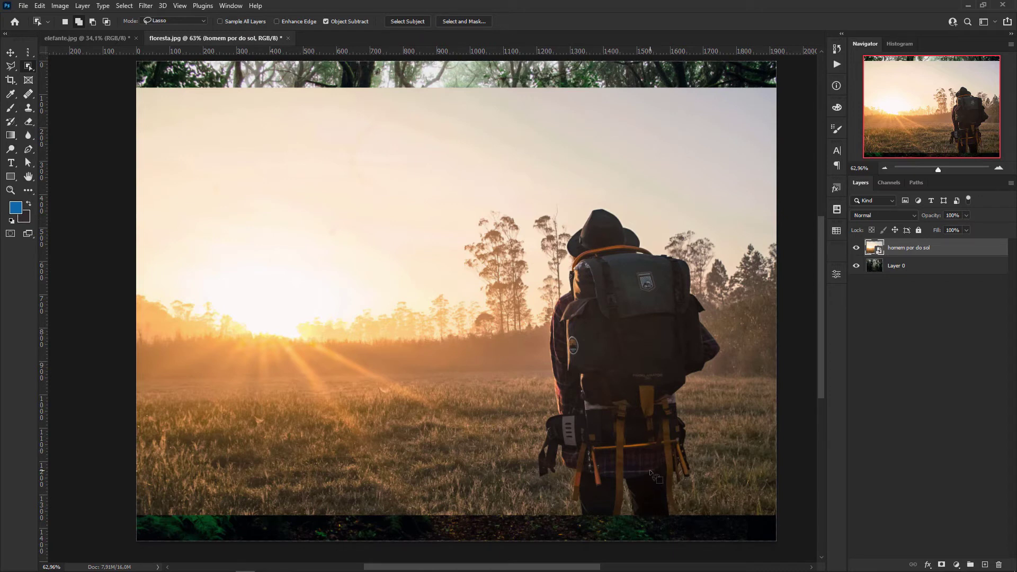
{"action": "left_click_drag", "start_coordinate": [648, 470], "coordinate": [615, 476]}
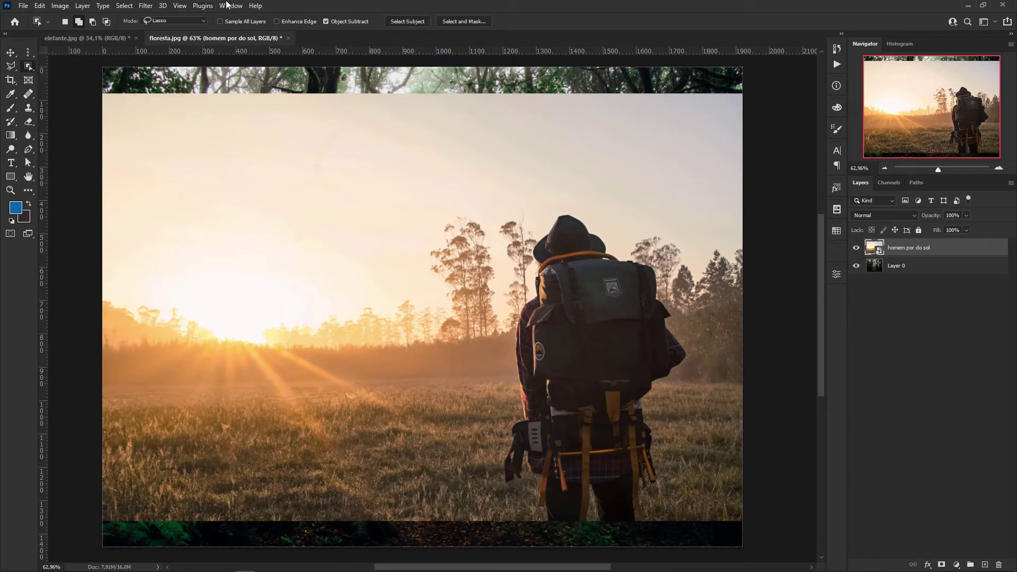
{"action": "left_click", "coordinate": [410, 24]}
Subtract the grass gaps between and beside the hanging hip-belt straps from the backpacker selection.
{"action": "scroll", "coordinate": [526, 461], "scroll_direction": "up", "scroll_amount": 5}
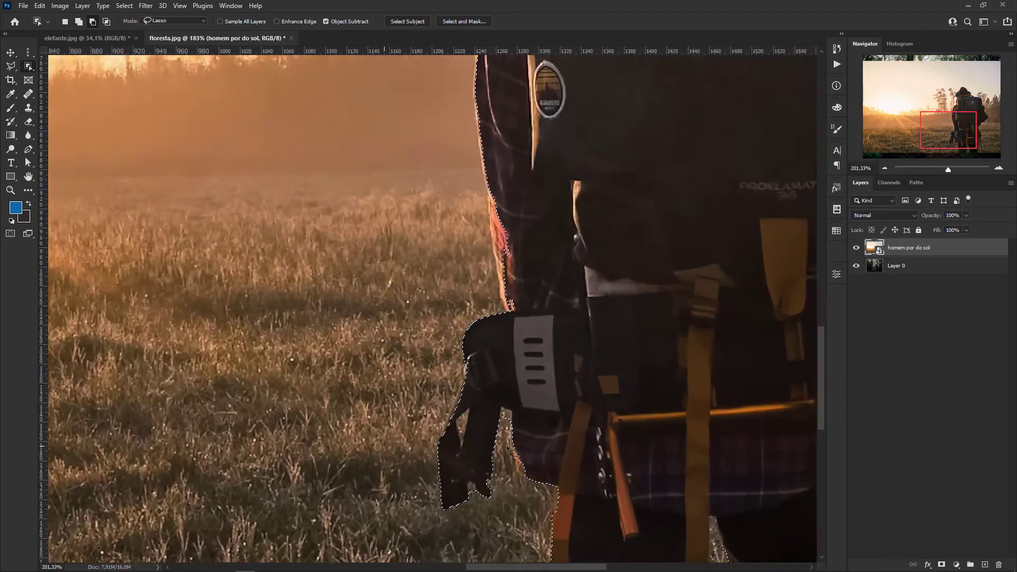
{"action": "scroll", "coordinate": [508, 449], "scroll_direction": "up", "scroll_amount": 2}
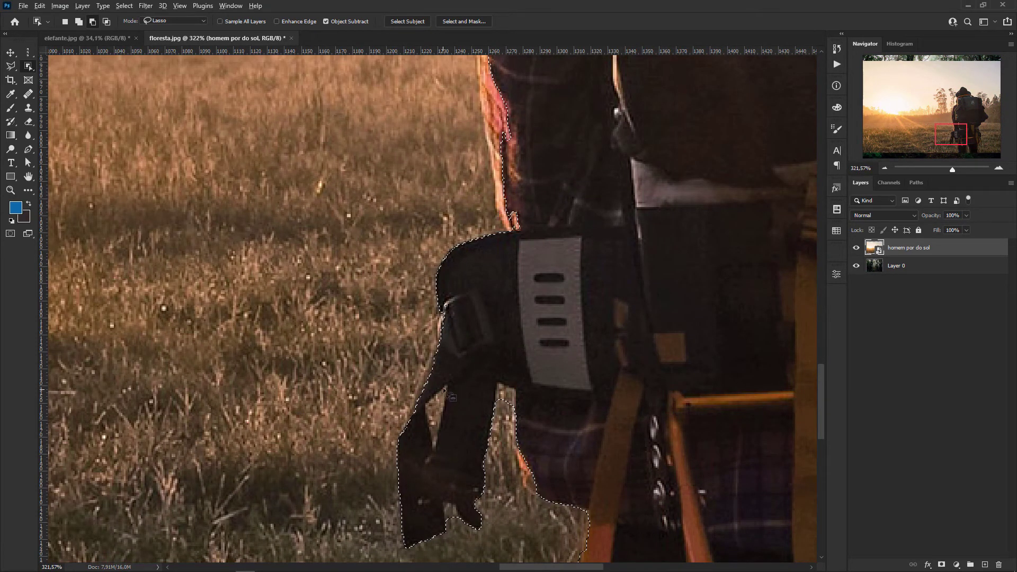
{"action": "mouse_move", "coordinate": [448, 380]}
{"action": "left_mouse_down"}
{"action": "mouse_move", "coordinate": [424, 404]}
{"action": "mouse_move", "coordinate": [428, 457]}
{"action": "mouse_move", "coordinate": [456, 417]}
{"action": "mouse_move", "coordinate": [460, 378]}
{"action": "mouse_move", "coordinate": [491, 406]}
{"action": "left_mouse_up"}
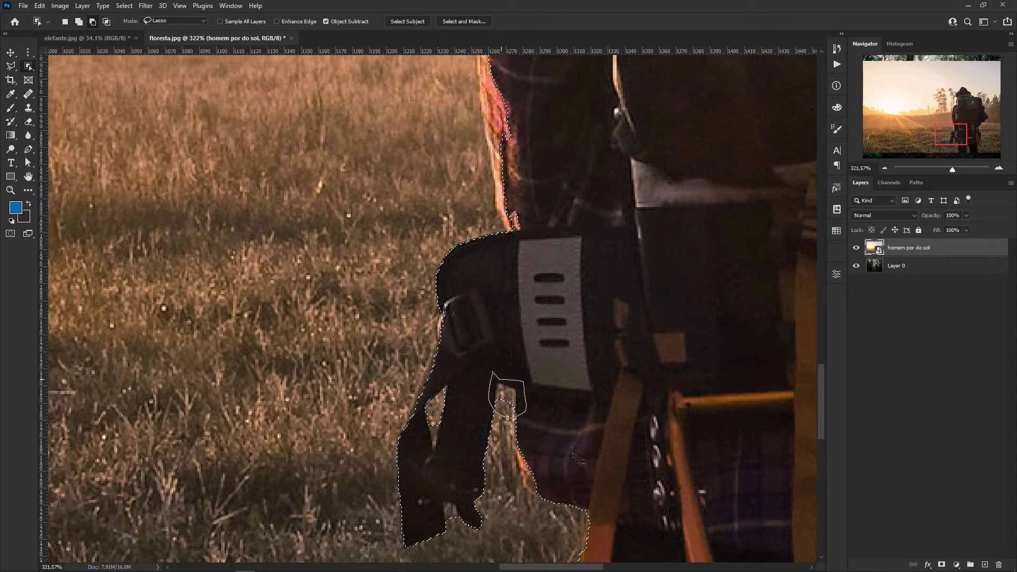
{"action": "left_click_drag", "start_coordinate": [547, 506], "coordinate": [471, 338]}
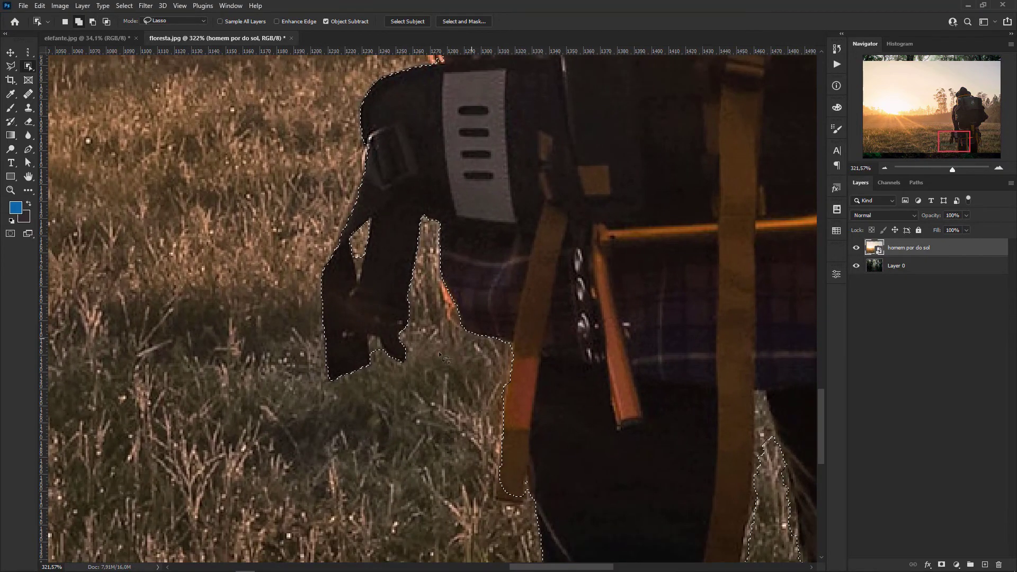
{"action": "mouse_move", "coordinate": [381, 325]}
{"action": "left_mouse_down"}
{"action": "mouse_move", "coordinate": [360, 336]}
{"action": "mouse_move", "coordinate": [367, 362]}
{"action": "mouse_move", "coordinate": [392, 358]}
{"action": "mouse_move", "coordinate": [375, 324]}
{"action": "left_mouse_up"}
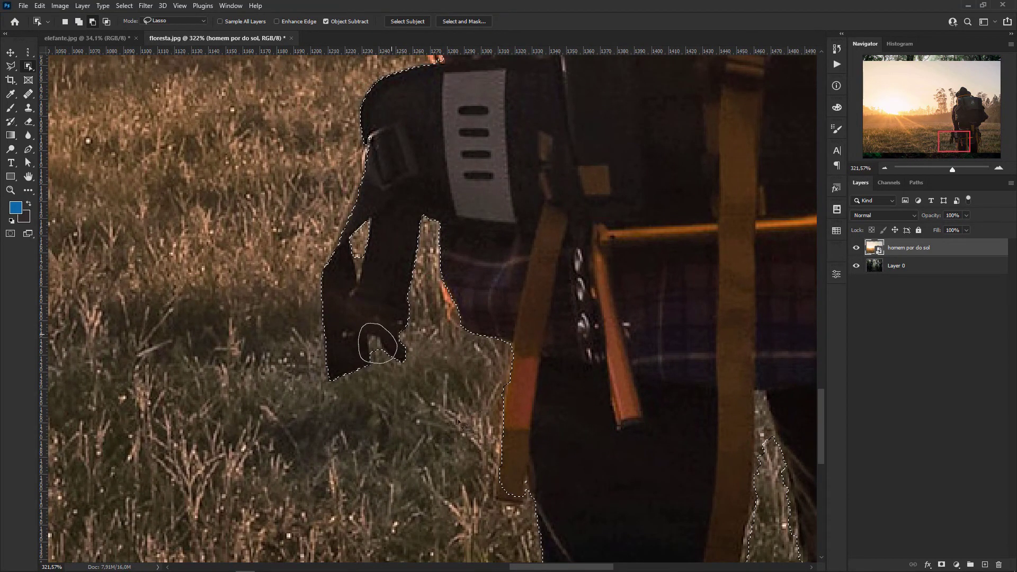
Examine the selection outline around the backpacker's other straps, arm, backpack and hat for missed areas.
{"action": "scroll", "coordinate": [464, 426], "scroll_direction": "down", "scroll_amount": 3}
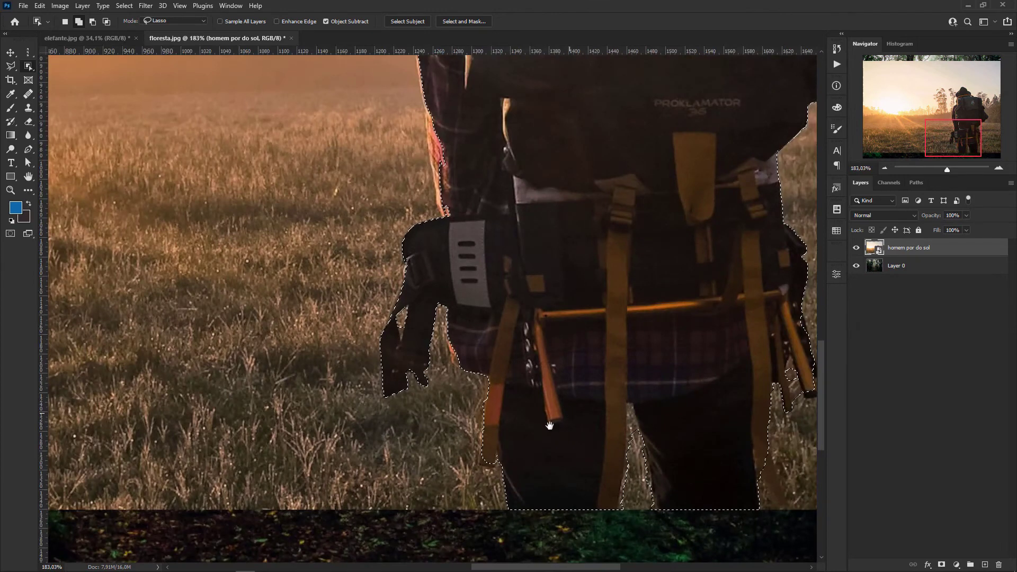
{"action": "left_click_drag", "start_coordinate": [550, 425], "coordinate": [536, 404]}
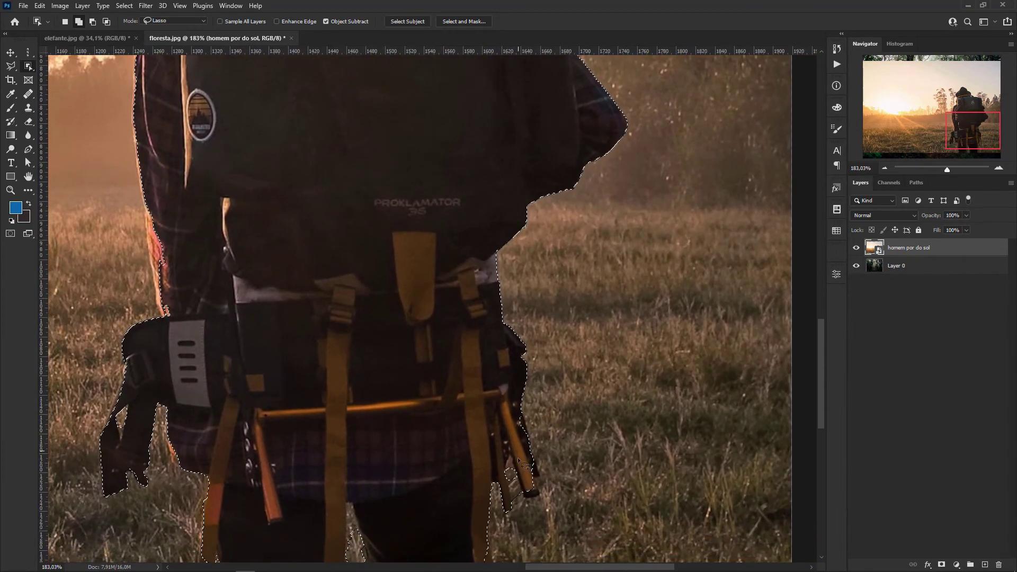
{"action": "mouse_move", "coordinate": [529, 507]}
{"action": "left_mouse_down"}
{"action": "mouse_move", "coordinate": [510, 475]}
{"action": "mouse_move", "coordinate": [504, 486]}
{"action": "mouse_move", "coordinate": [532, 522]}
{"action": "left_mouse_up"}
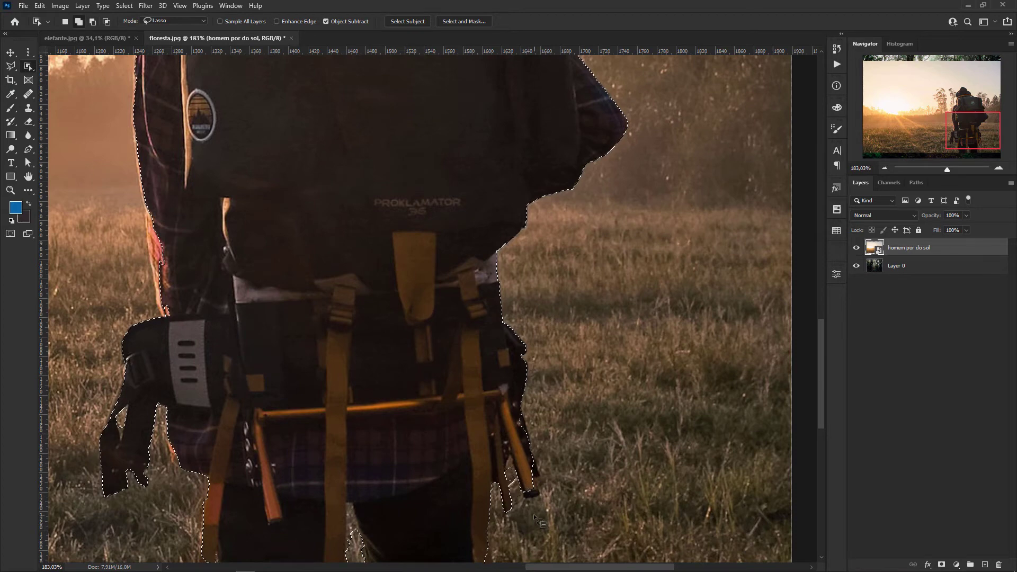
{"action": "left_click_drag", "start_coordinate": [535, 276], "coordinate": [567, 472]}
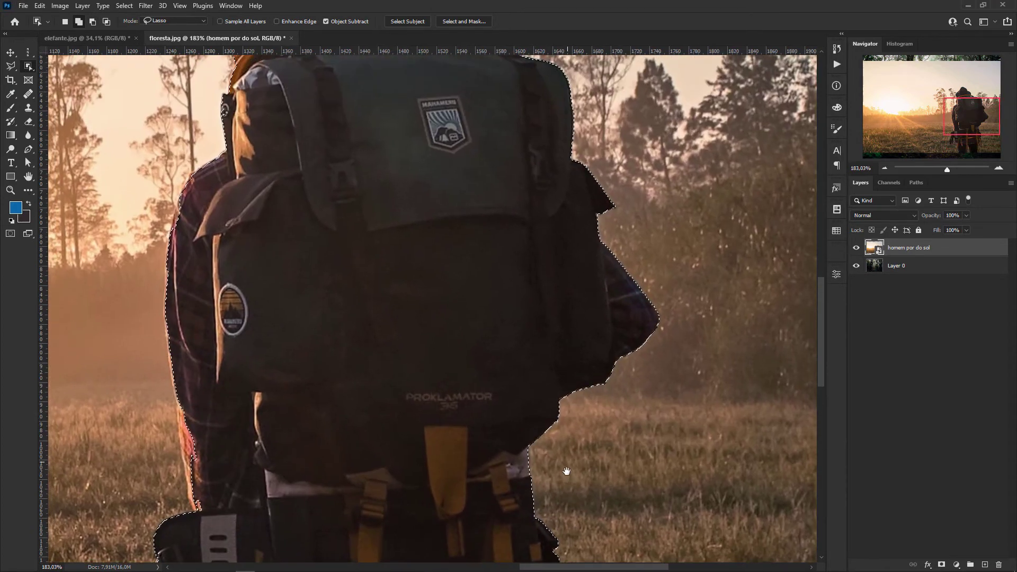
{"action": "left_click_drag", "start_coordinate": [532, 354], "coordinate": [660, 548]}
{"action": "left_click_drag", "start_coordinate": [605, 451], "coordinate": [635, 509]}
{"action": "left_click_drag", "start_coordinate": [578, 474], "coordinate": [601, 431]}
{"action": "scroll", "coordinate": [601, 431], "scroll_direction": "down", "scroll_amount": 5}
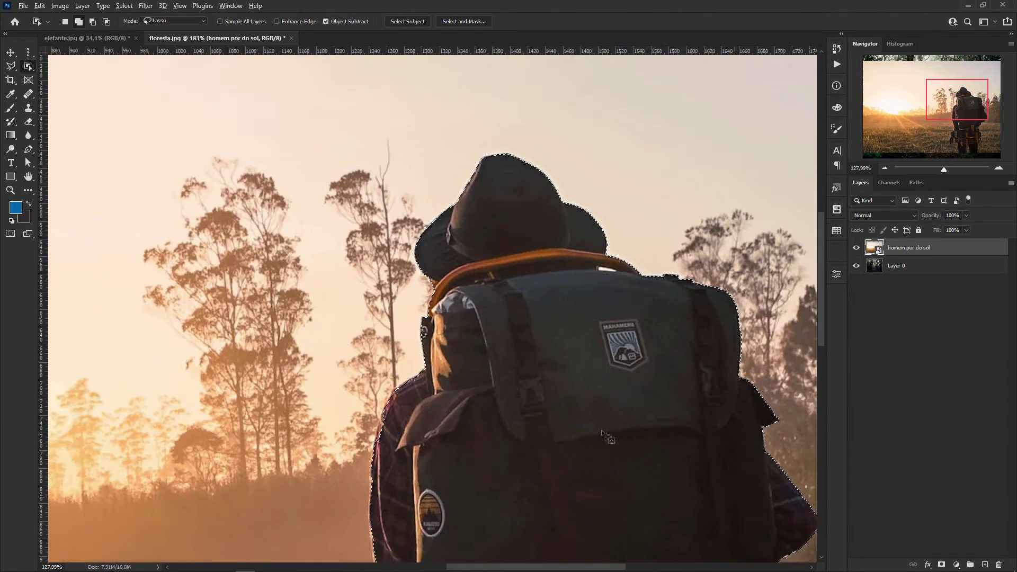
{"action": "left_click_drag", "start_coordinate": [600, 478], "coordinate": [612, 355]}
{"action": "scroll", "coordinate": [599, 328], "scroll_direction": "down", "scroll_amount": 1}
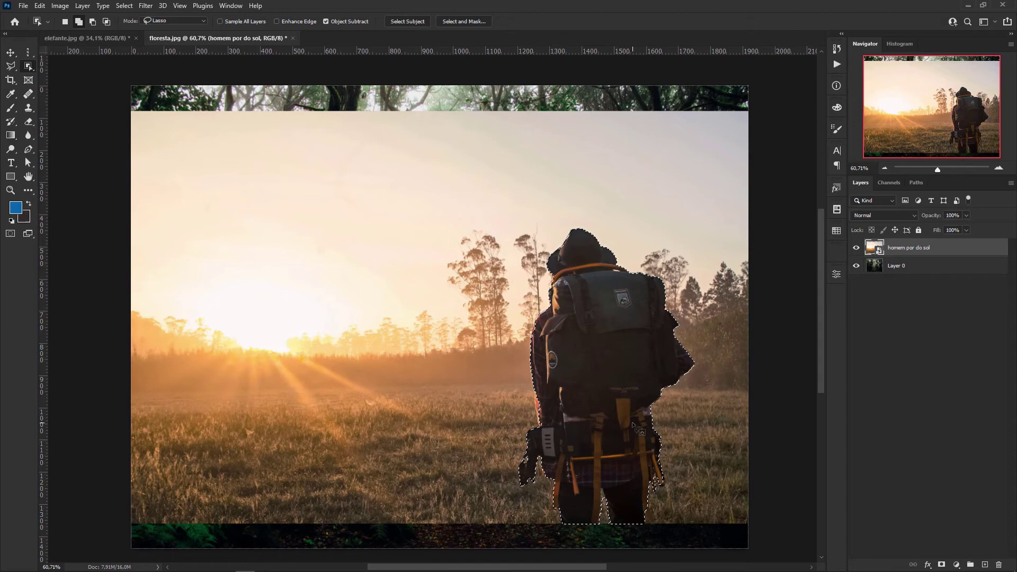
Subtract the grass area between the backpacker's legs from the selection.
{"action": "scroll", "coordinate": [613, 513], "scroll_direction": "up", "scroll_amount": 2}
{"action": "scroll", "coordinate": [613, 513], "scroll_direction": "up", "scroll_amount": 3}
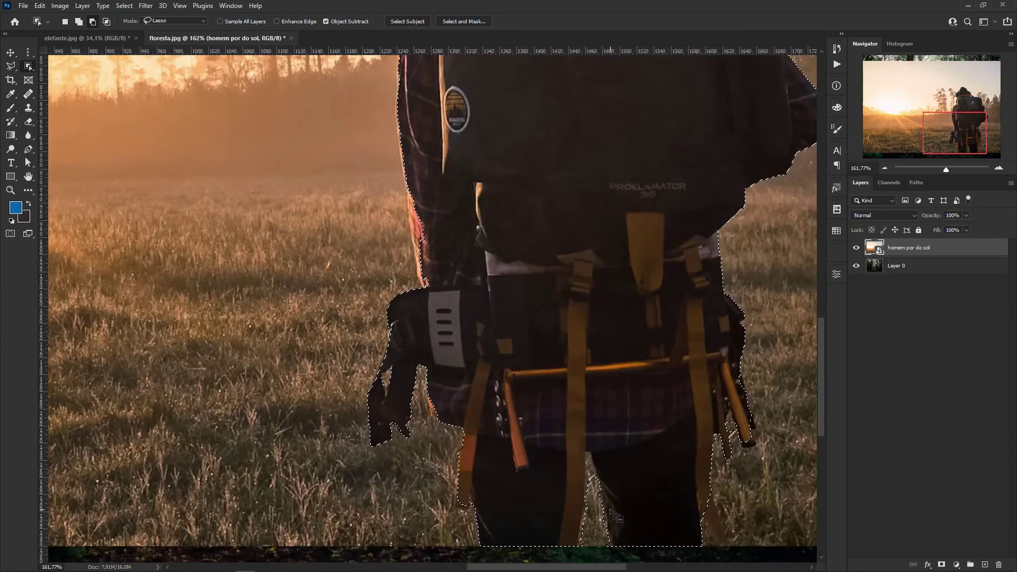
{"action": "mouse_move", "coordinate": [603, 465]}
{"action": "left_mouse_down"}
{"action": "mouse_move", "coordinate": [583, 447]}
{"action": "mouse_move", "coordinate": [576, 473]}
{"action": "mouse_move", "coordinate": [588, 498]}
{"action": "mouse_move", "coordinate": [623, 494]}
{"action": "left_mouse_up"}
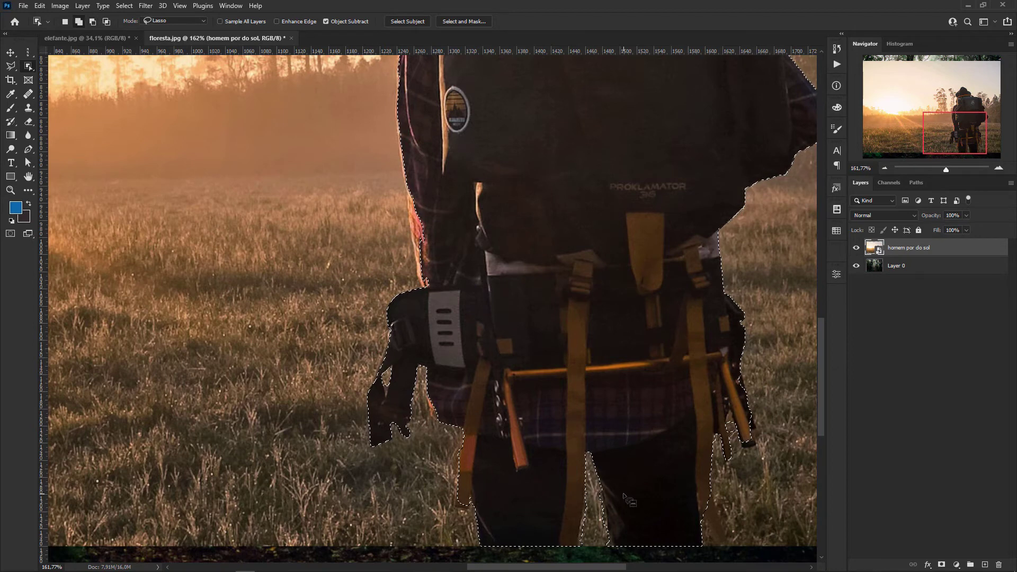
{"action": "scroll", "coordinate": [624, 494], "scroll_direction": "down", "scroll_amount": 5}
{"action": "scroll", "coordinate": [625, 498], "scroll_direction": "down", "scroll_amount": 1}
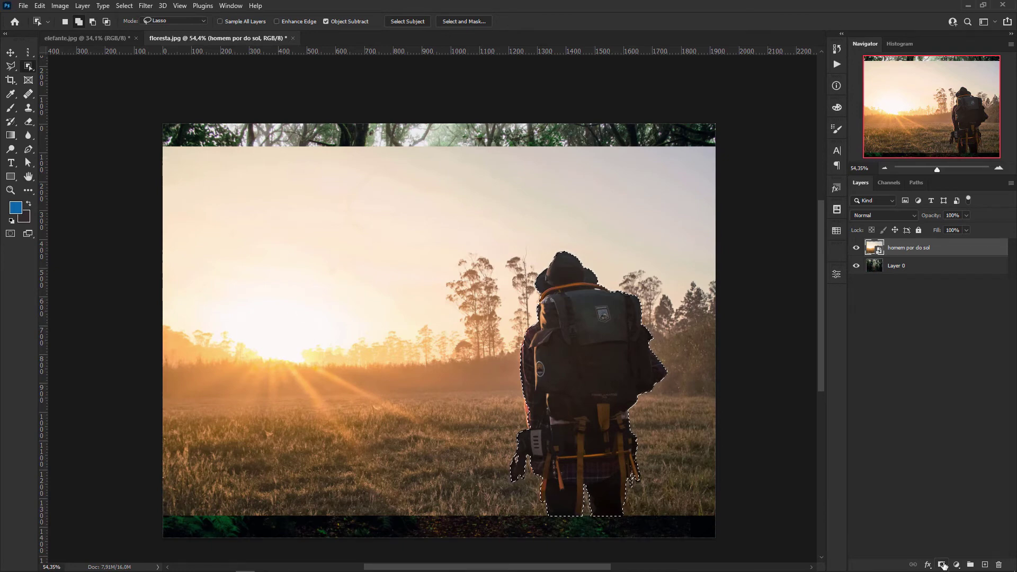
Mask the homem por do sol layer to the selection and move the backpacker down and left beside the forest path.
{"action": "left_click", "coordinate": [941, 565]}
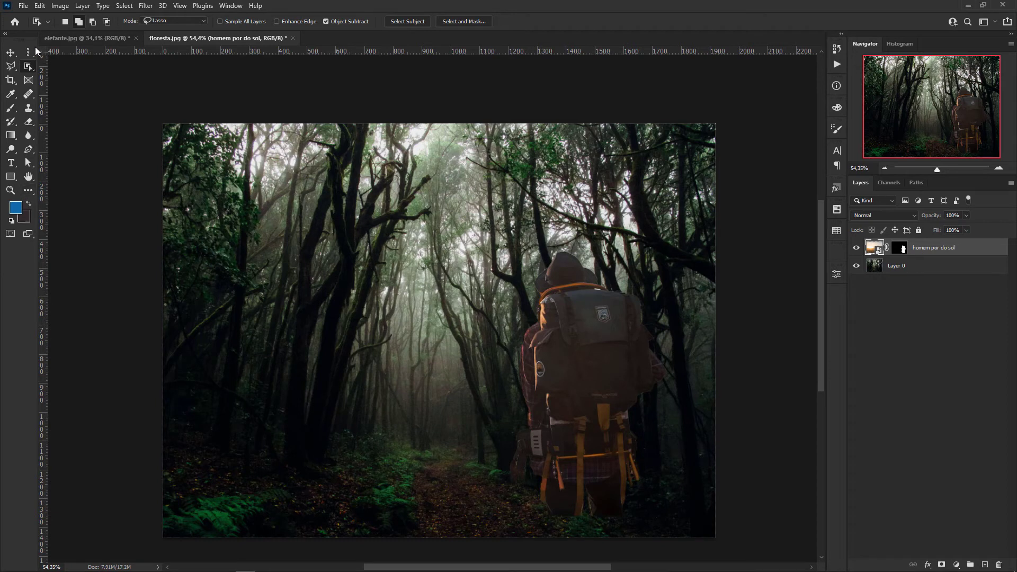
{"action": "key", "text": "v"}
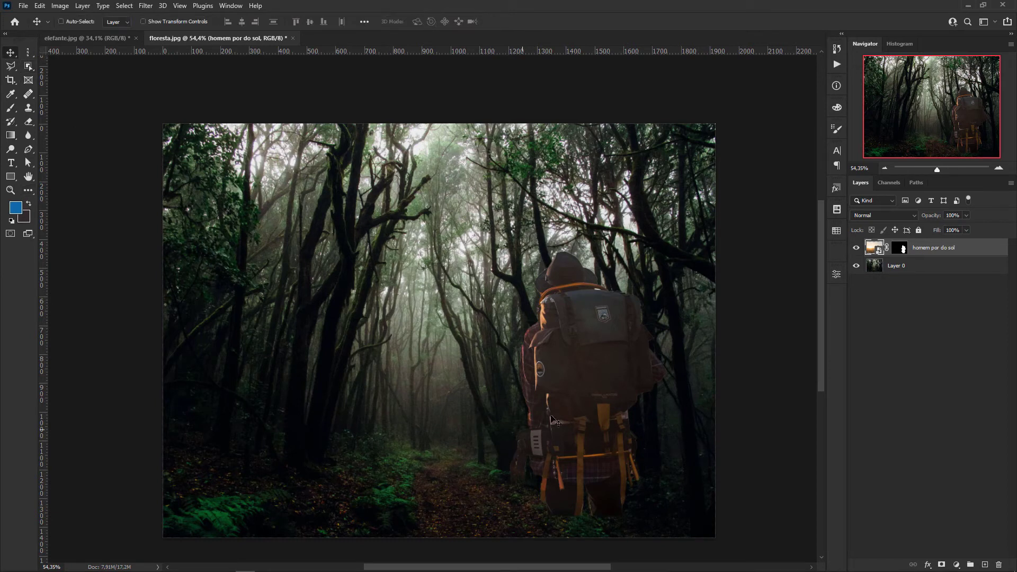
{"action": "left_click_drag", "start_coordinate": [597, 391], "coordinate": [537, 462]}
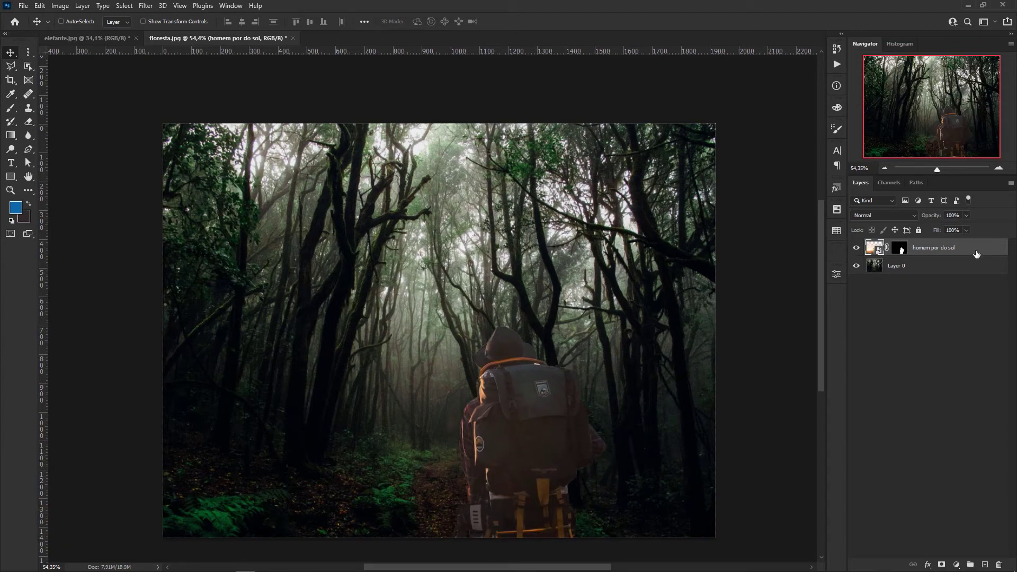
{"action": "left_click_drag", "start_coordinate": [525, 500], "coordinate": [563, 482]}
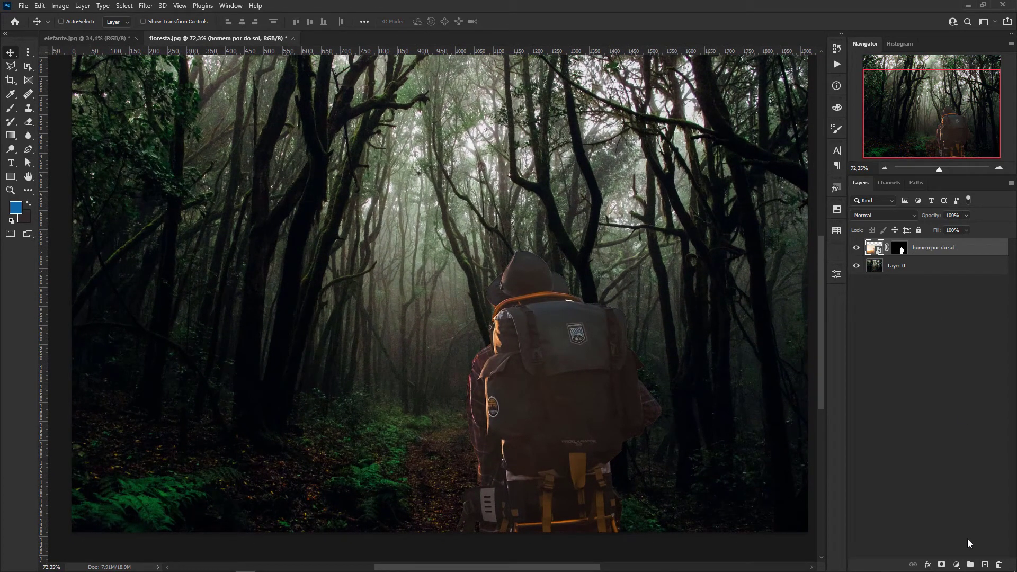
Add a Curves adjustment above the homem por do sol layer and clip it to the backpacker.
{"action": "left_click", "coordinate": [956, 564]}
{"action": "left_click", "coordinate": [956, 426]}
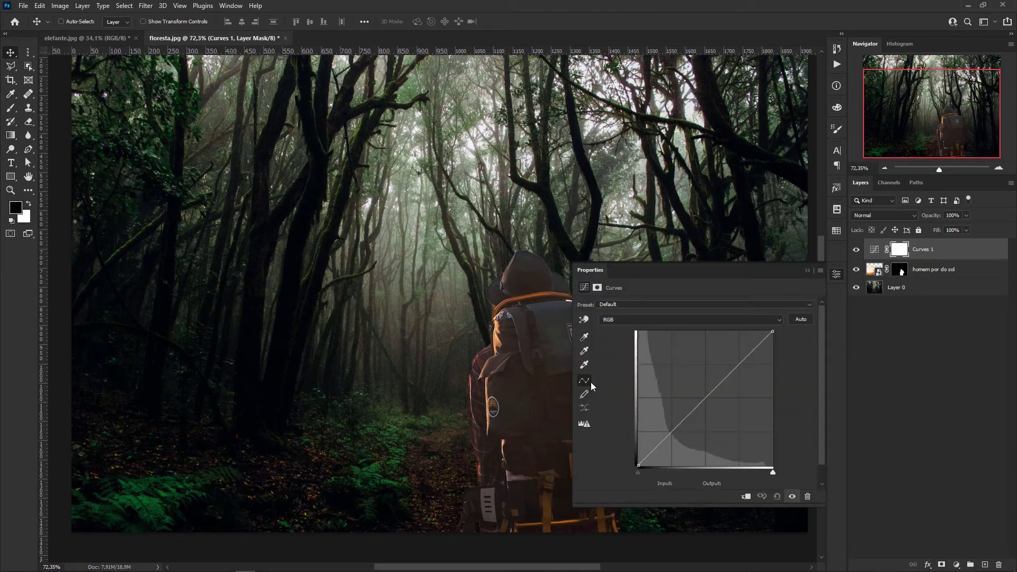
{"action": "left_click_drag", "start_coordinate": [572, 397], "coordinate": [610, 408]}
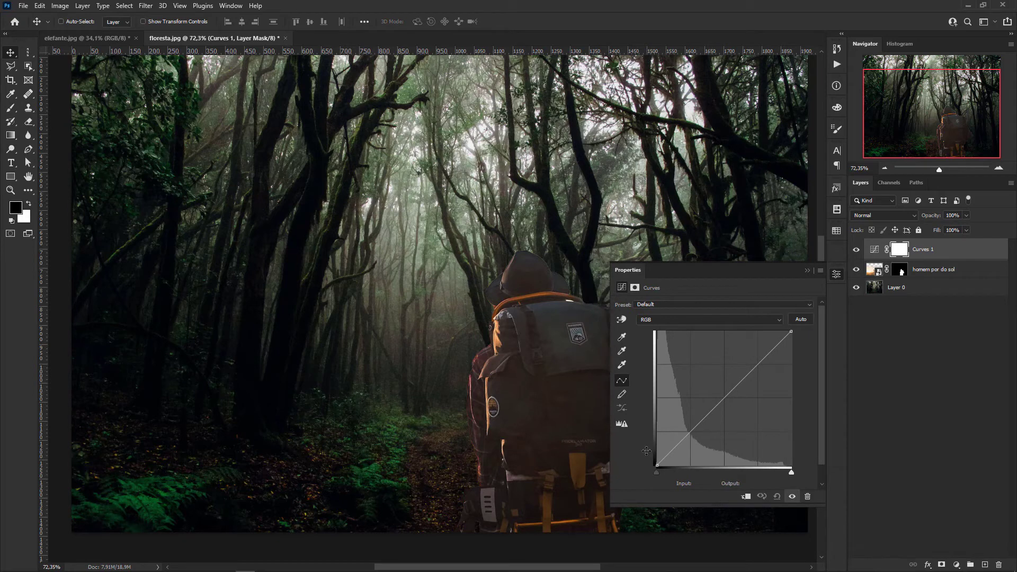
{"action": "left_click", "coordinate": [746, 497]}
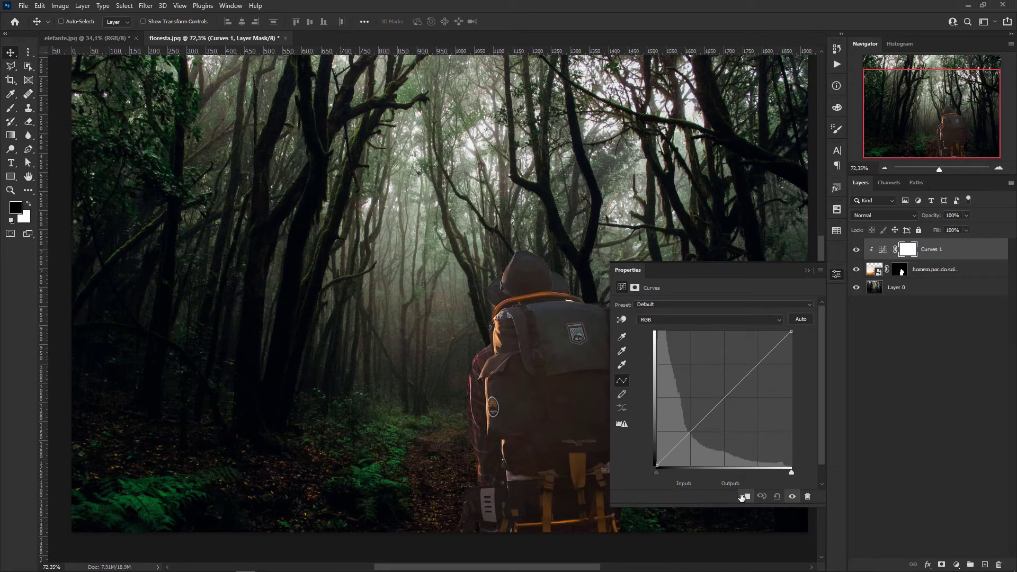
{"action": "left_click", "coordinate": [821, 270]}
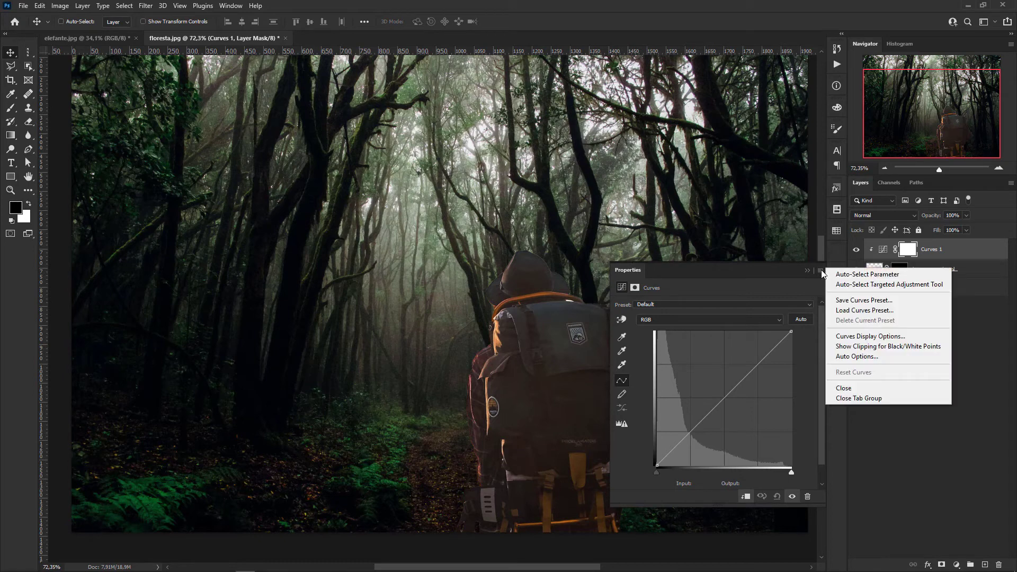
{"action": "left_click", "coordinate": [859, 357]}
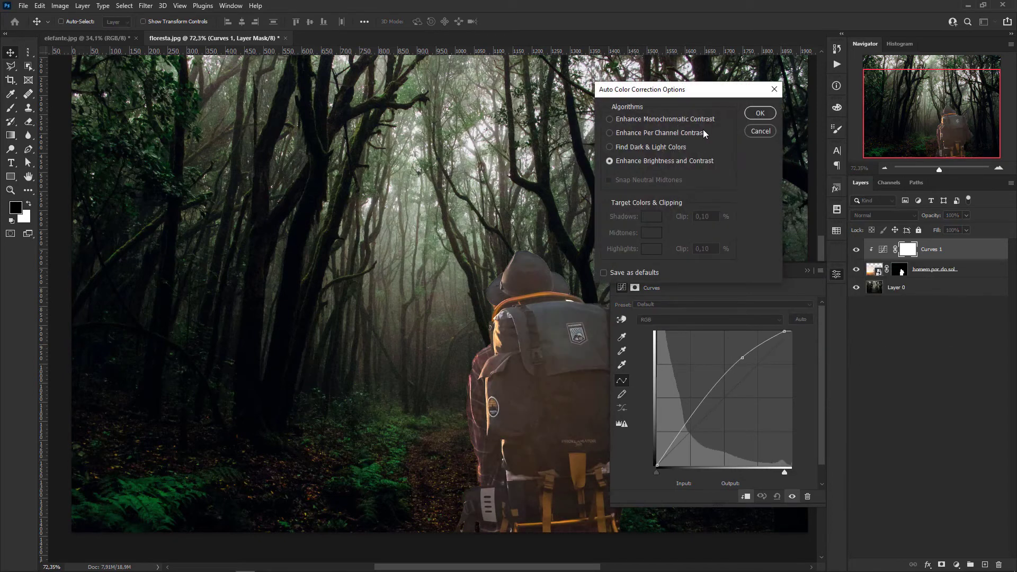
{"action": "left_click_drag", "start_coordinate": [689, 92], "coordinate": [663, 94]}
{"action": "left_click", "coordinate": [608, 148]}
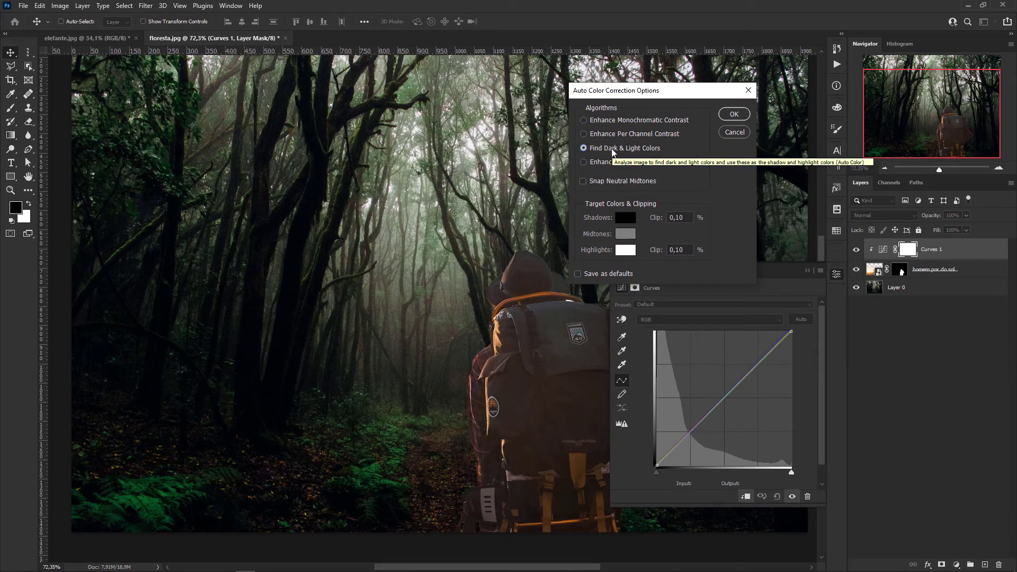
{"action": "left_click", "coordinate": [629, 222]}
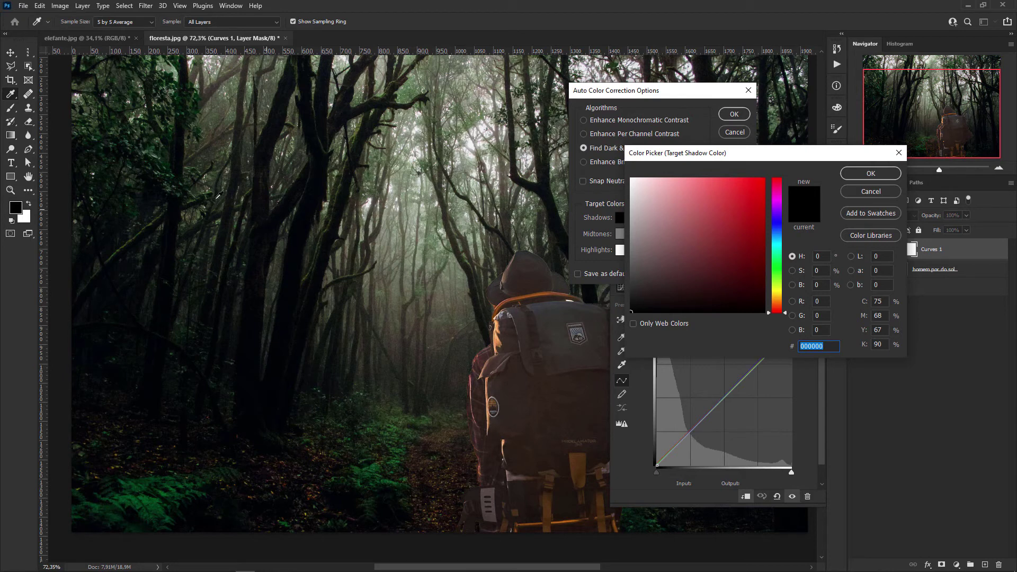
{"action": "left_click", "coordinate": [123, 371]}
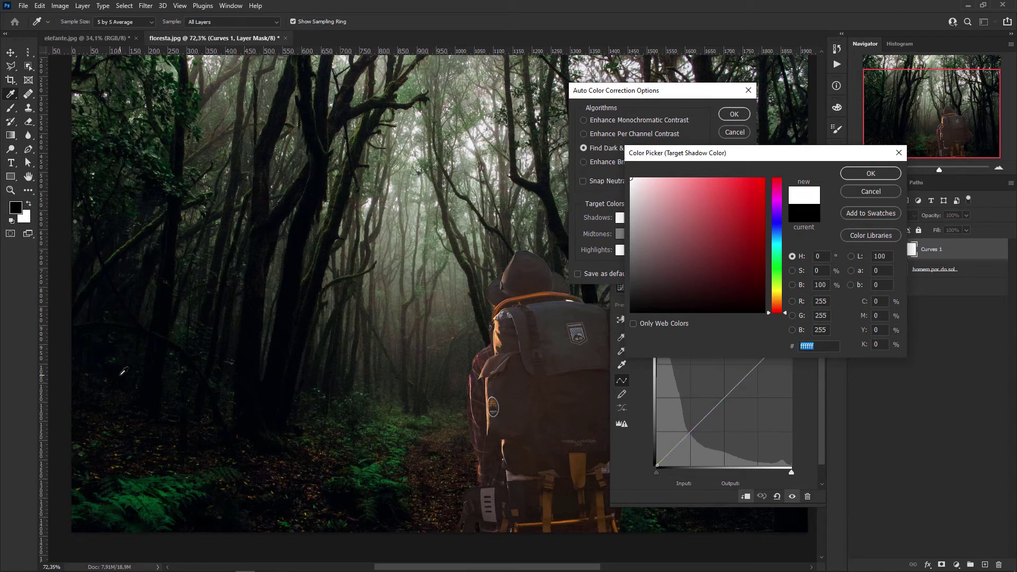
{"action": "left_click_drag", "start_coordinate": [796, 159], "coordinate": [603, 167]}
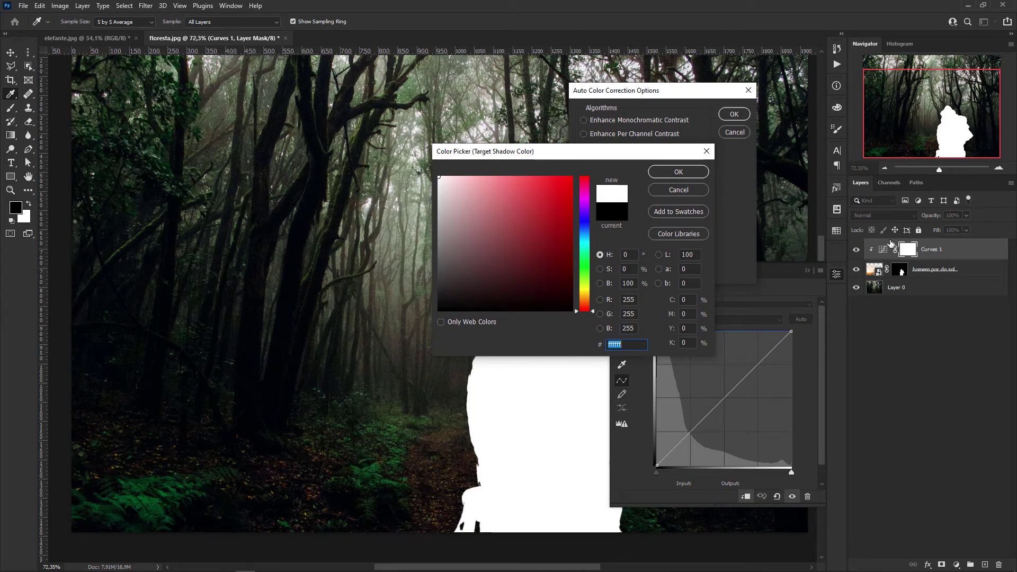
{"action": "left_click", "coordinate": [678, 189]}
{"action": "left_click", "coordinate": [734, 132]}
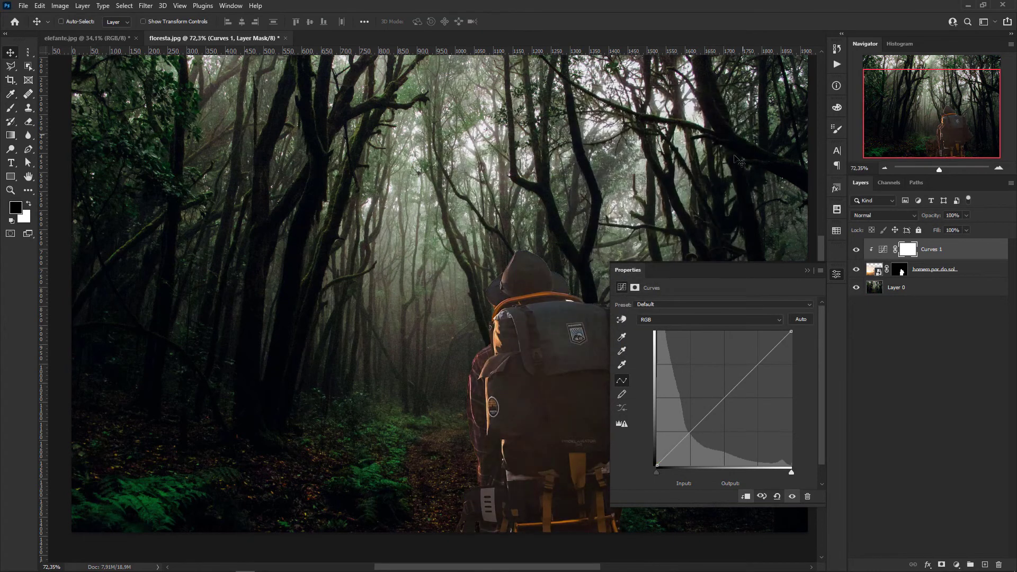
Set the Curves auto color correction to Find Dark & Light Colors, with target shadow color 020406 sampled from the dark forest area.
{"action": "left_click", "coordinate": [881, 250]}
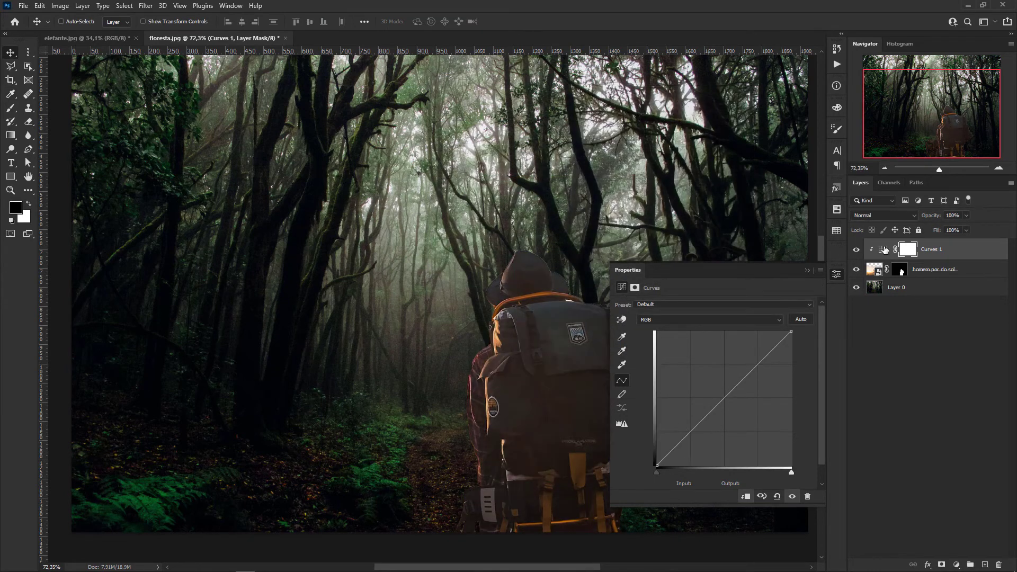
{"action": "left_click", "coordinate": [820, 271]}
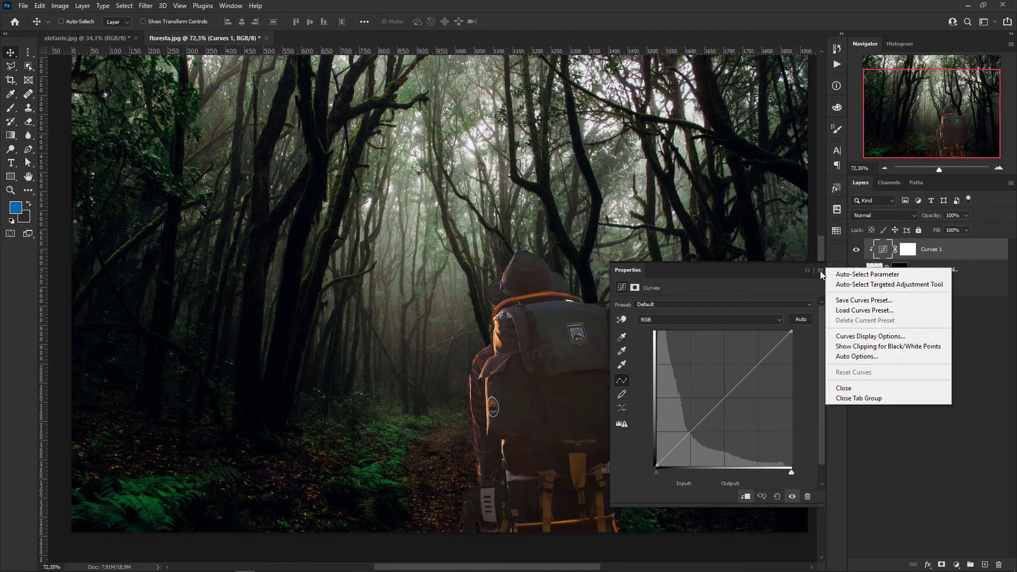
{"action": "left_click", "coordinate": [868, 357]}
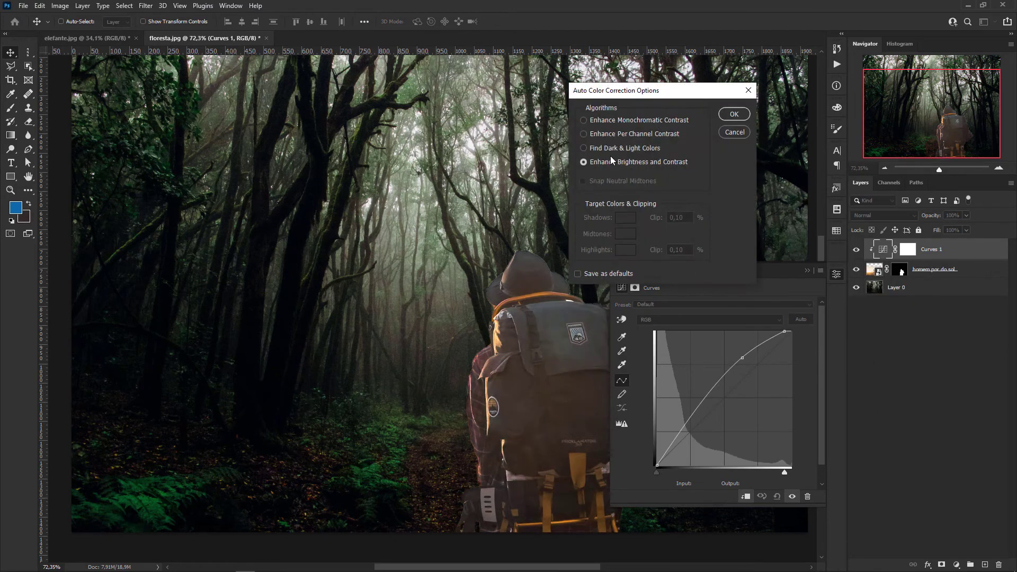
{"action": "left_click", "coordinate": [612, 149]}
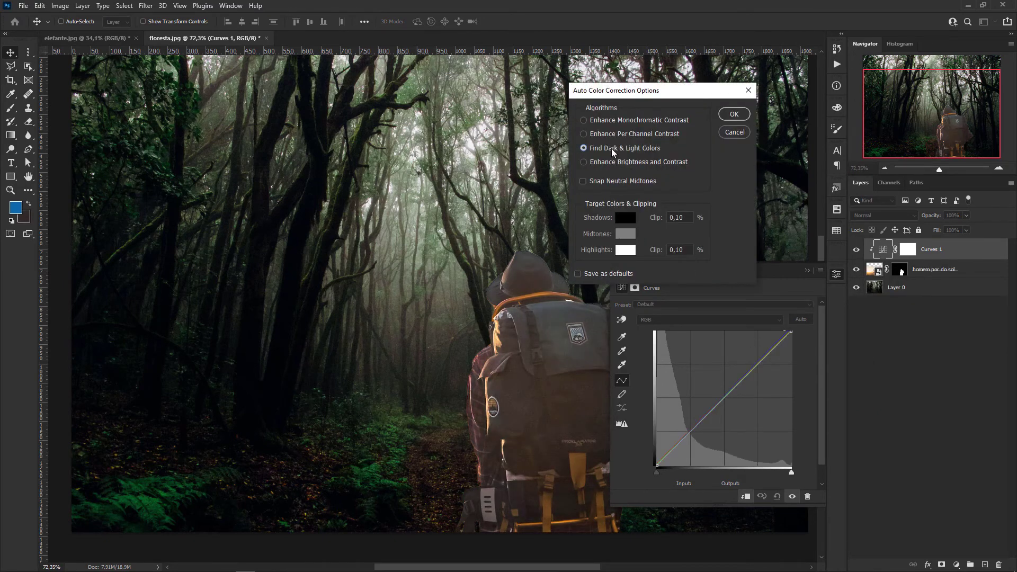
{"action": "left_click", "coordinate": [621, 217]}
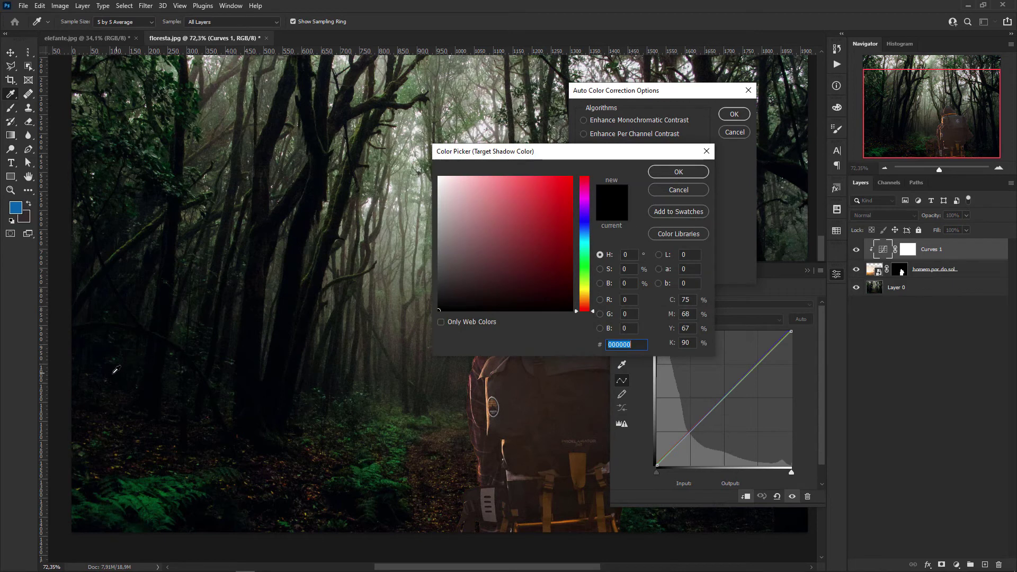
{"action": "left_click", "coordinate": [115, 369]}
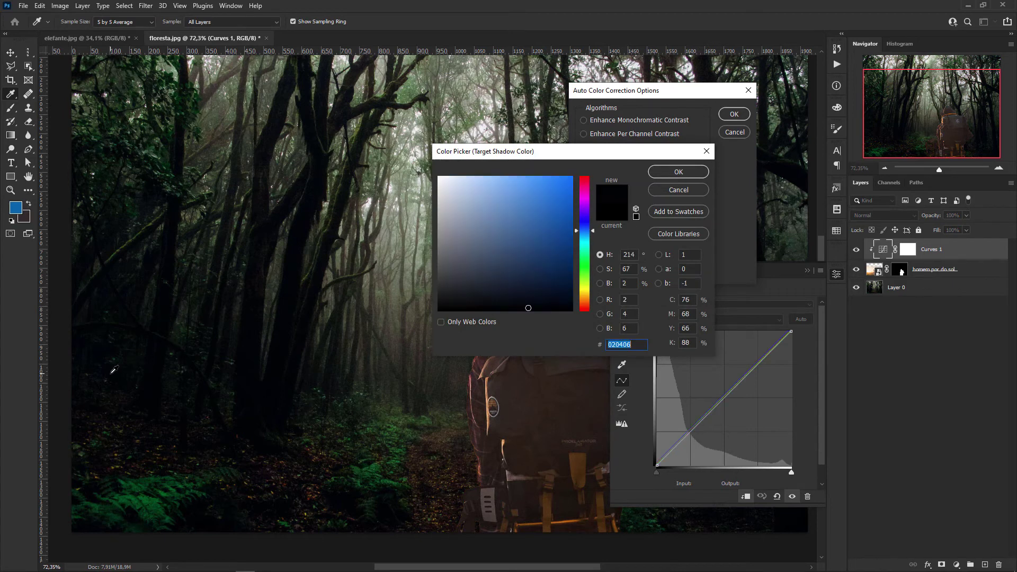
{"action": "left_click", "coordinate": [676, 174]}
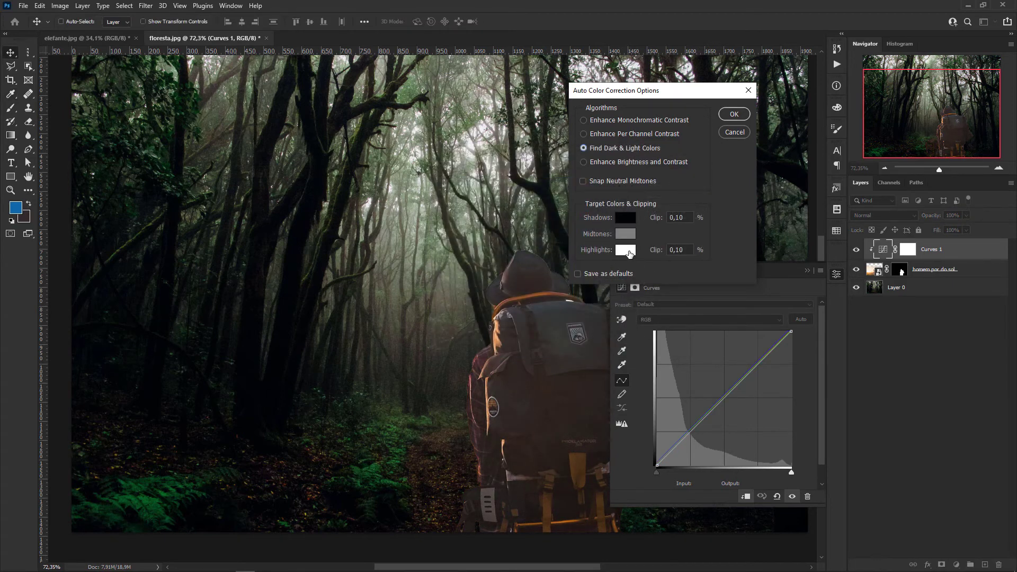
Set the target highlight color to a pale gray-green sampled from the misty forest and apply the correction without saving the colors as defaults.
{"action": "left_click", "coordinate": [625, 249]}
{"action": "left_click_drag", "start_coordinate": [566, 141], "coordinate": [727, 139]}
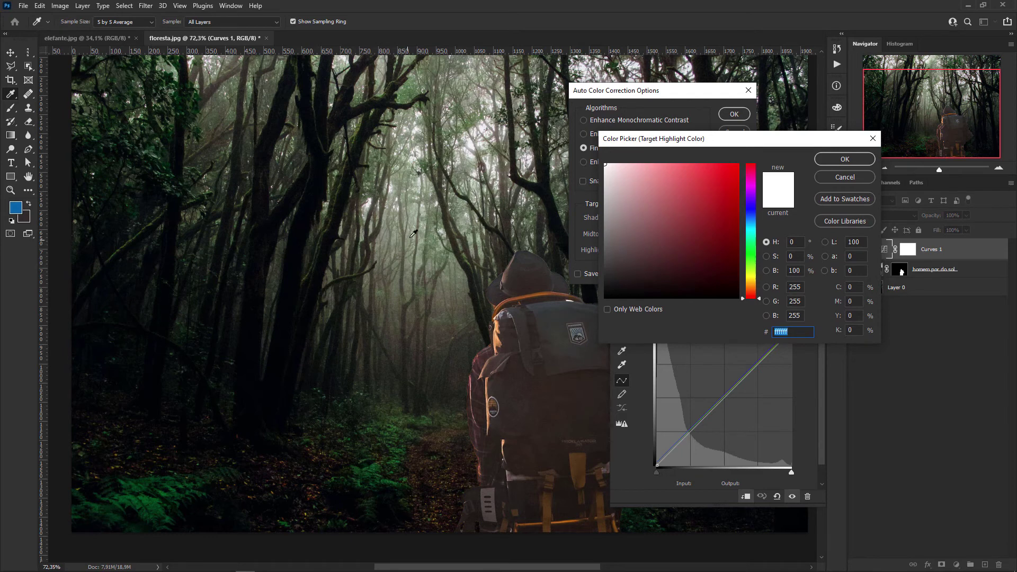
{"action": "left_click", "coordinate": [417, 205]}
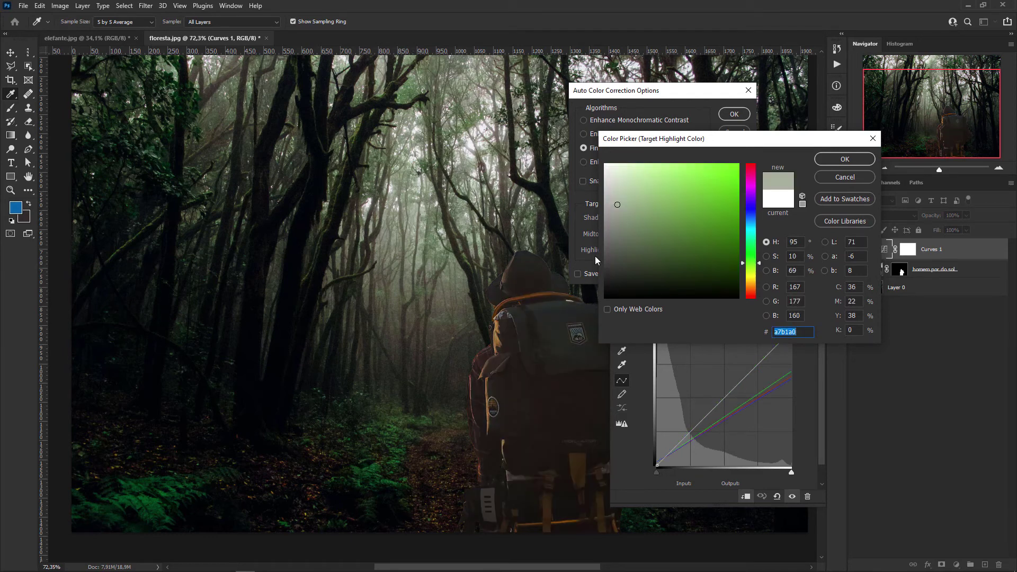
{"action": "left_click", "coordinate": [458, 157]}
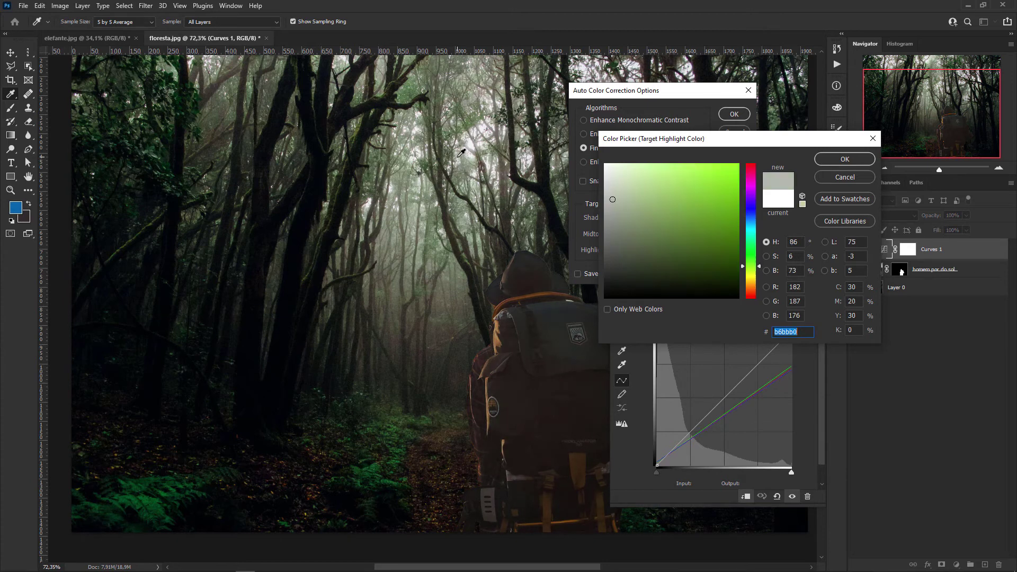
{"action": "left_click", "coordinate": [415, 205]}
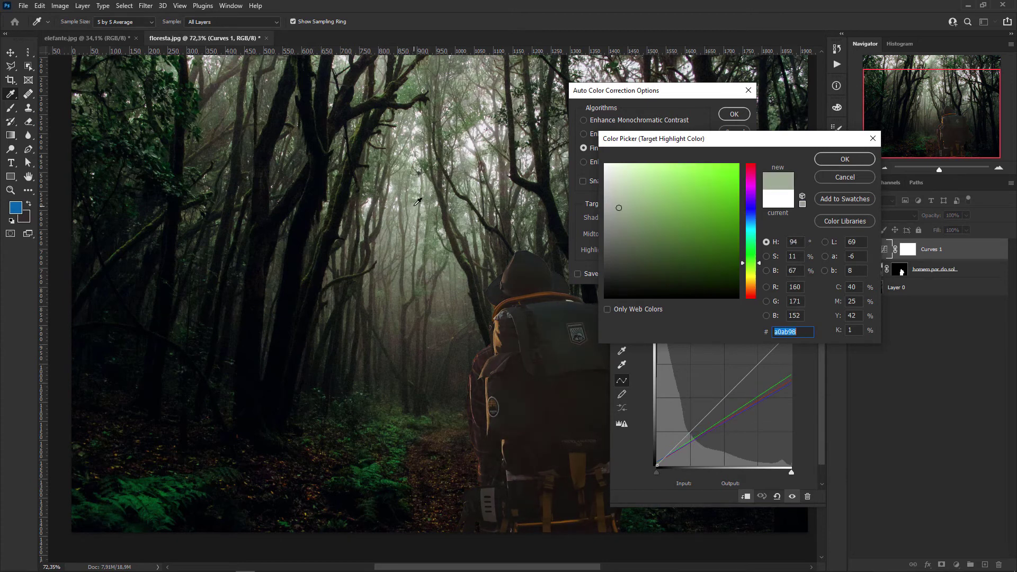
{"action": "left_click", "coordinate": [416, 205]}
{"action": "left_click", "coordinate": [836, 160]}
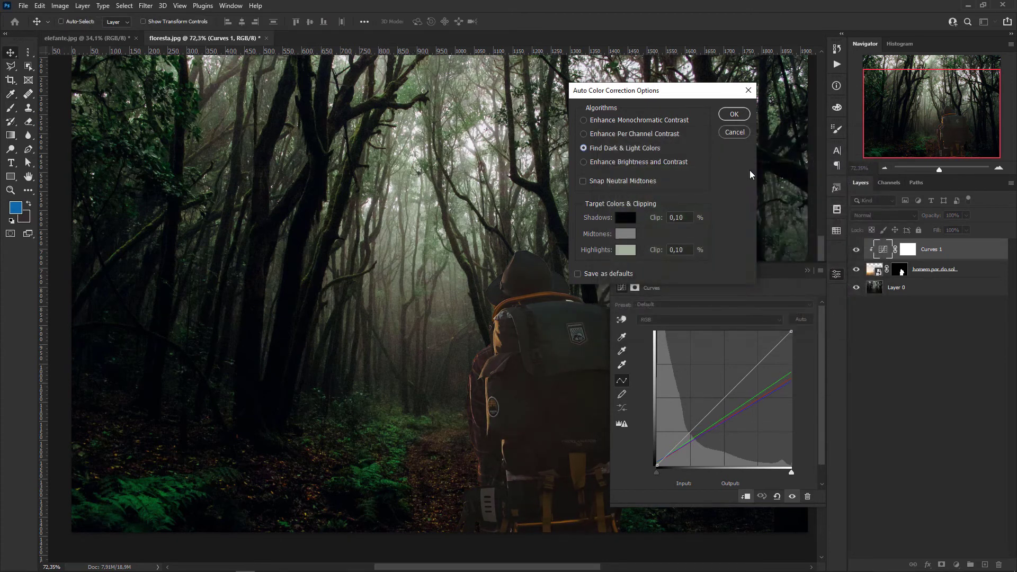
{"action": "left_click", "coordinate": [732, 115]}
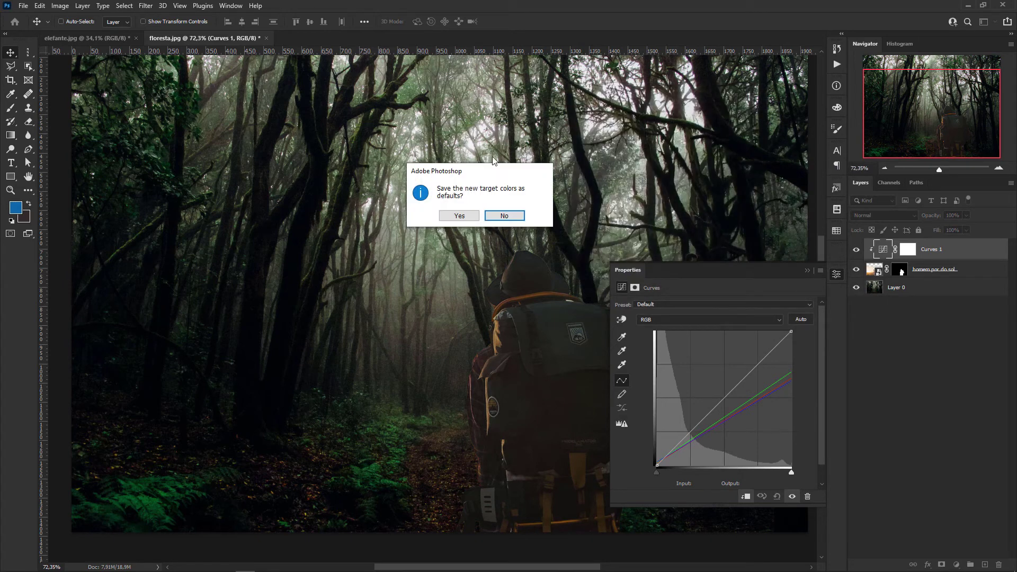
{"action": "left_click", "coordinate": [505, 216]}
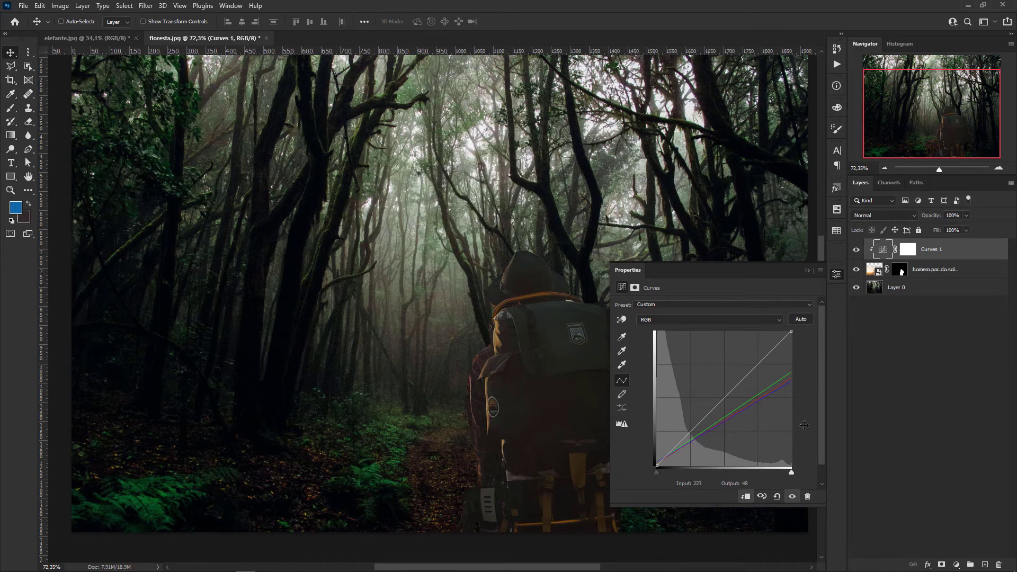
Darken the backpacker with an RGB curve point at input 152, output 112, and move him about 73 px right and 62 px down.
{"action": "left_click_drag", "start_coordinate": [725, 397], "coordinate": [738, 406]}
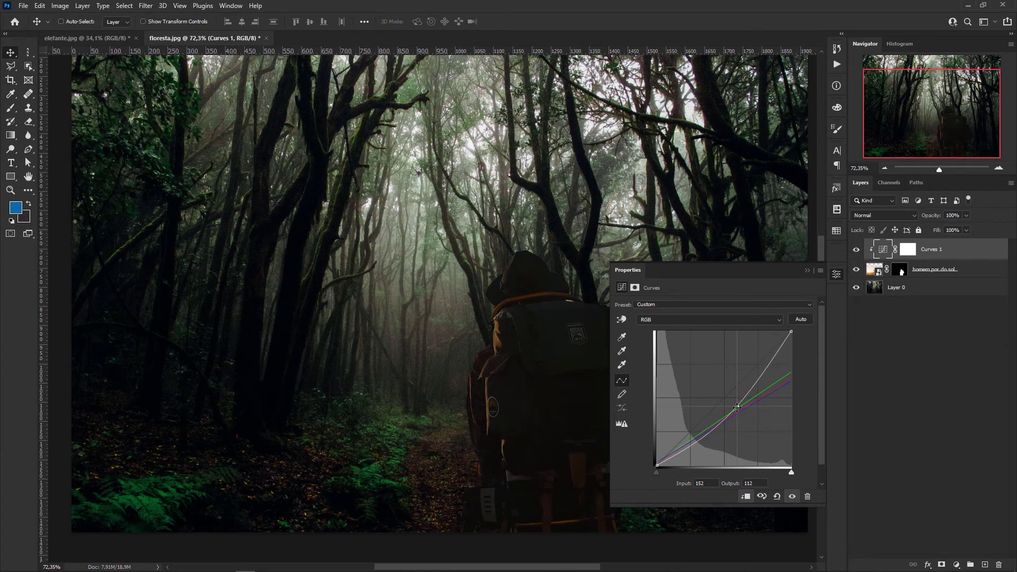
{"action": "left_click", "coordinate": [808, 270]}
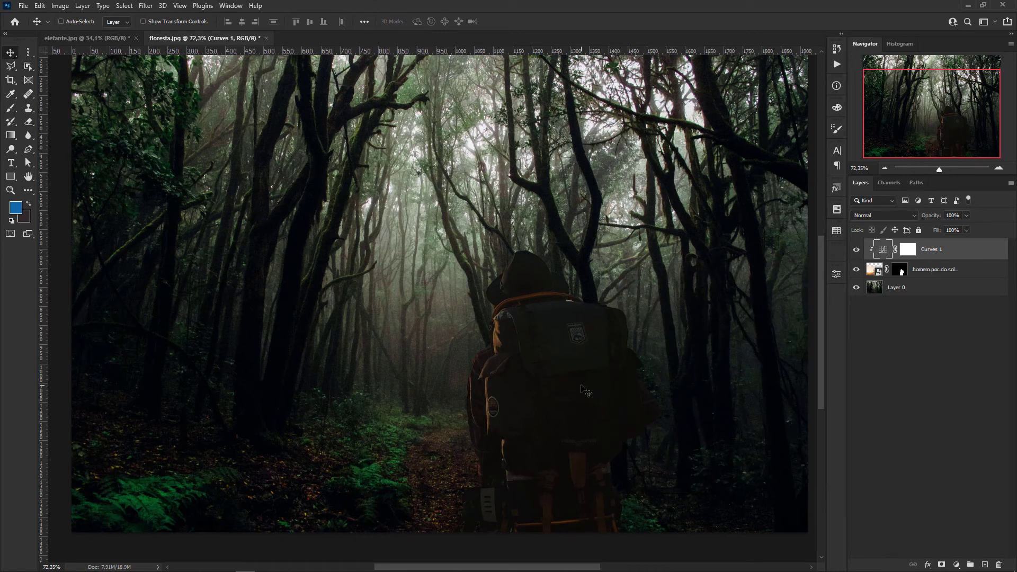
{"action": "left_click", "coordinate": [895, 269]}
{"action": "left_click_drag", "start_coordinate": [578, 395], "coordinate": [605, 418]}
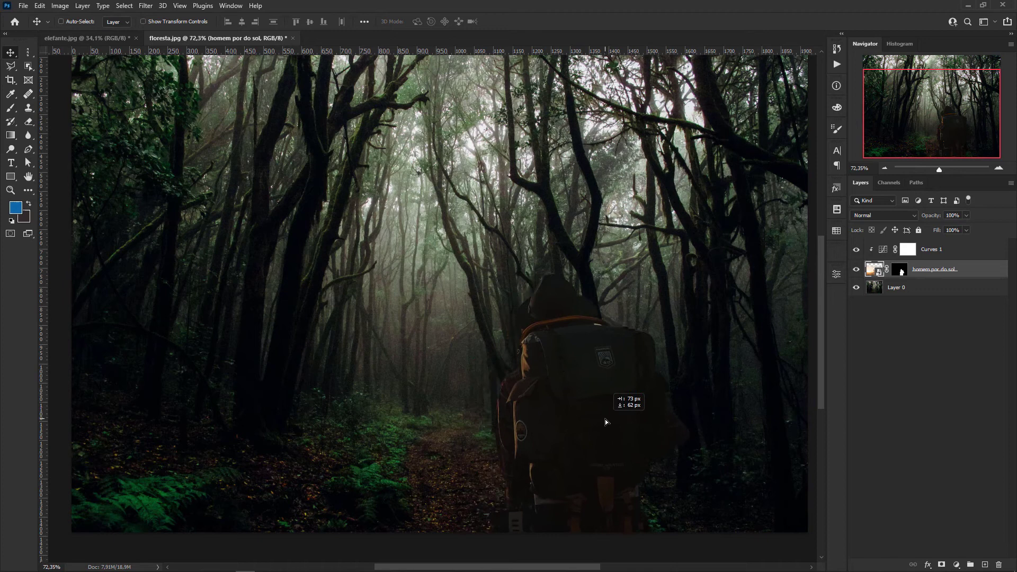
{"action": "left_click", "coordinate": [876, 385]}
Compare the backpacker with and without the Curves adjustment, and lower its RGB curve point to input 158, output 100.
{"action": "left_click", "coordinate": [853, 249]}
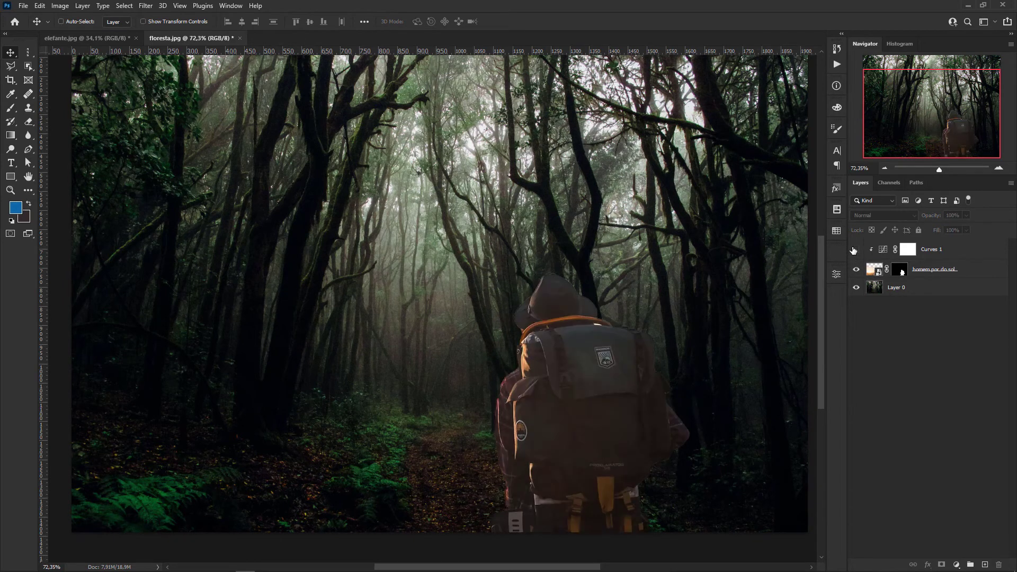
{"action": "left_click", "coordinate": [854, 249]}
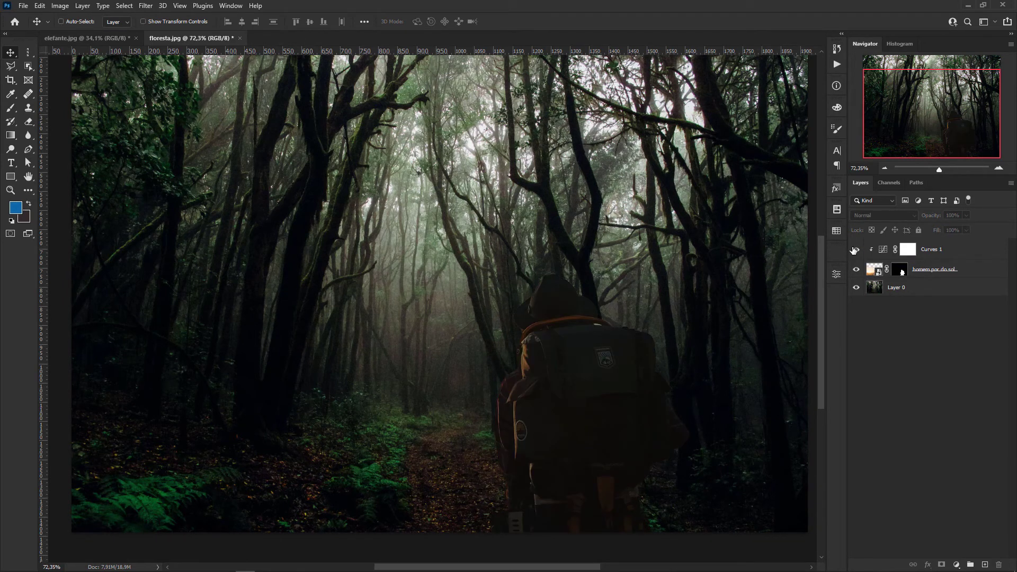
{"action": "double_click", "coordinate": [882, 251]}
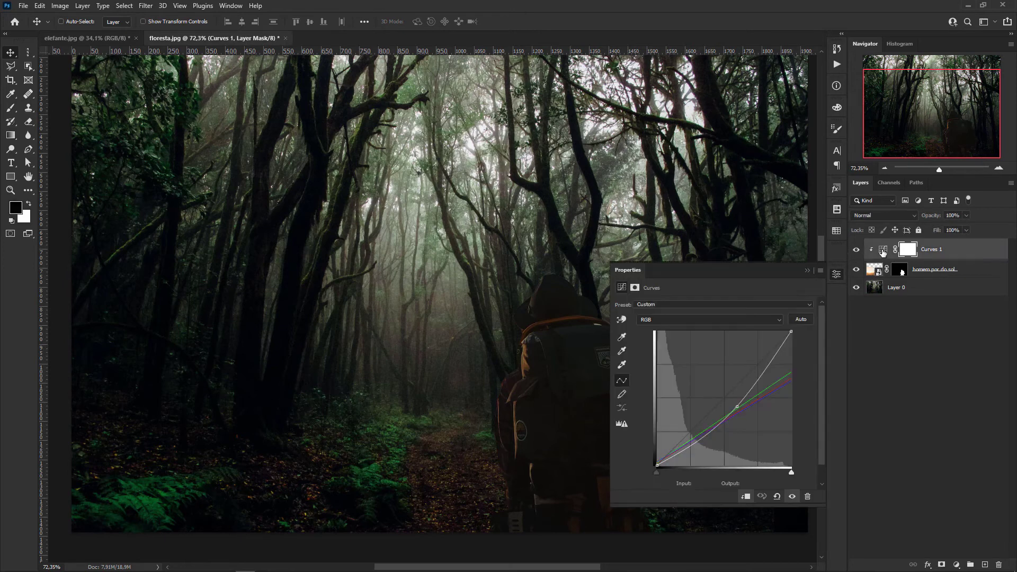
{"action": "left_click_drag", "start_coordinate": [737, 407], "coordinate": [741, 412]}
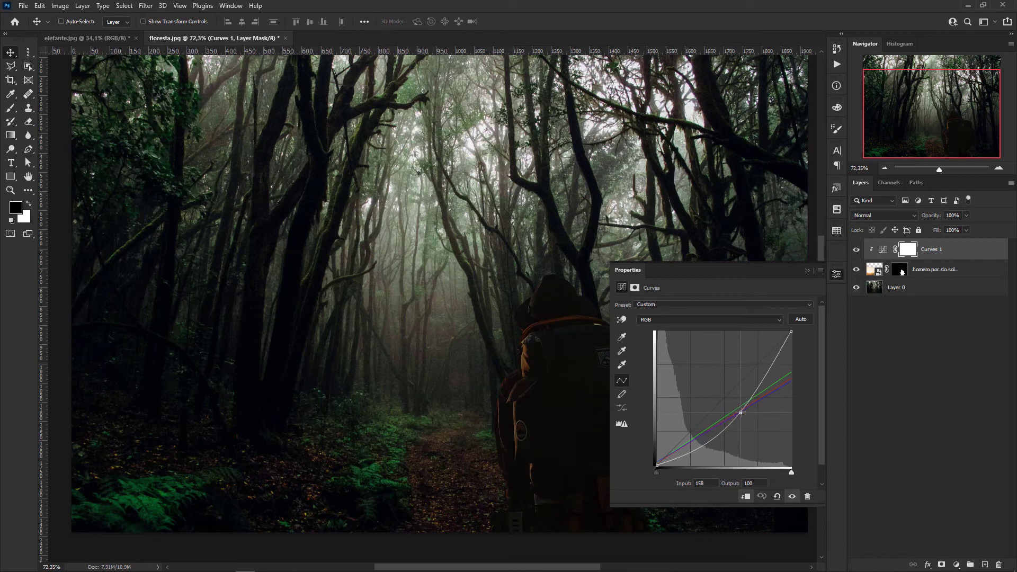
{"action": "left_click", "coordinate": [806, 270]}
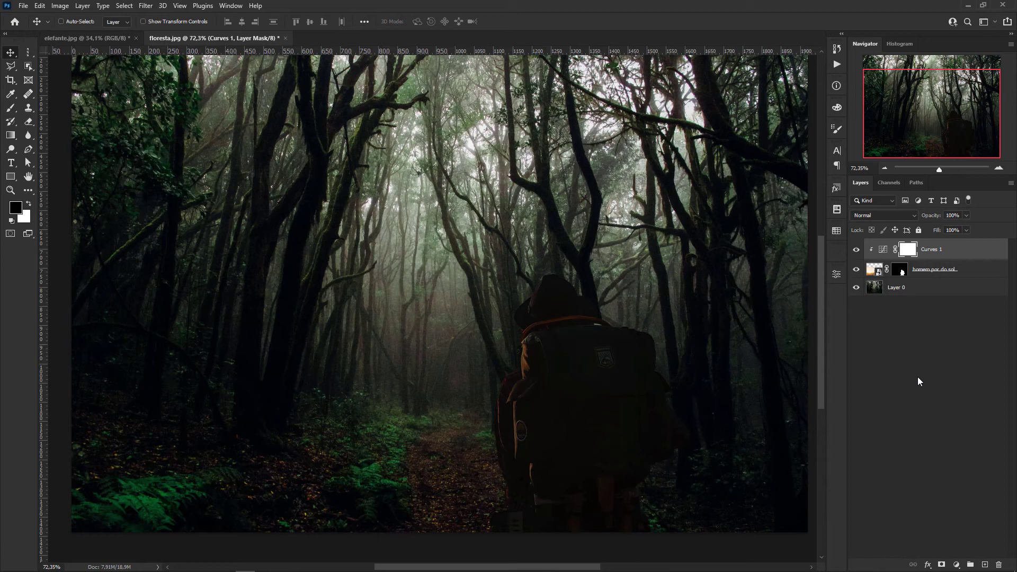
Apply a slight Gaussian Blur with a radius below 1 pixel to the backpacker layer, matching its sharpness to the forest.
{"action": "left_click", "coordinate": [882, 249]}
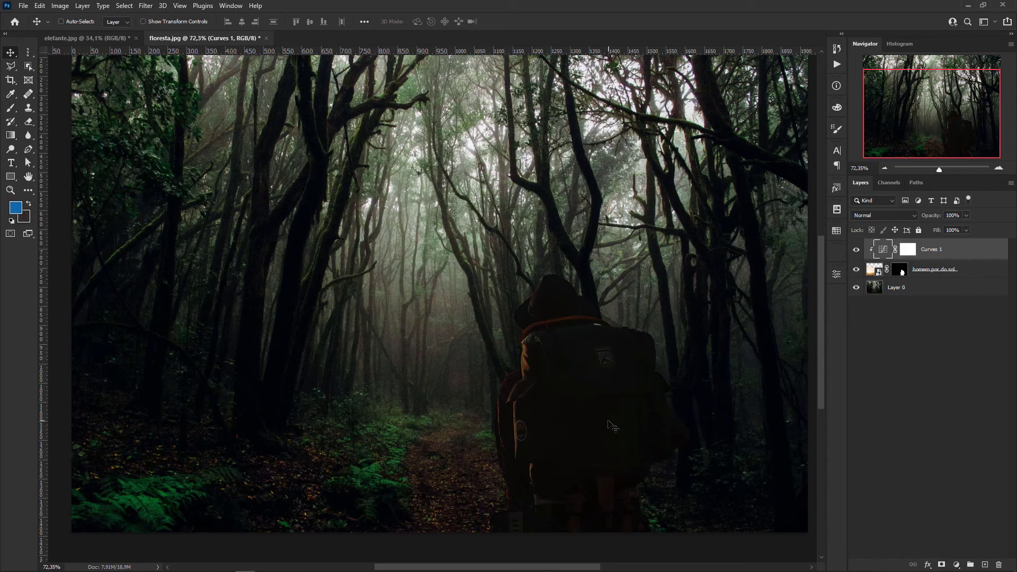
{"action": "left_click", "coordinate": [940, 277]}
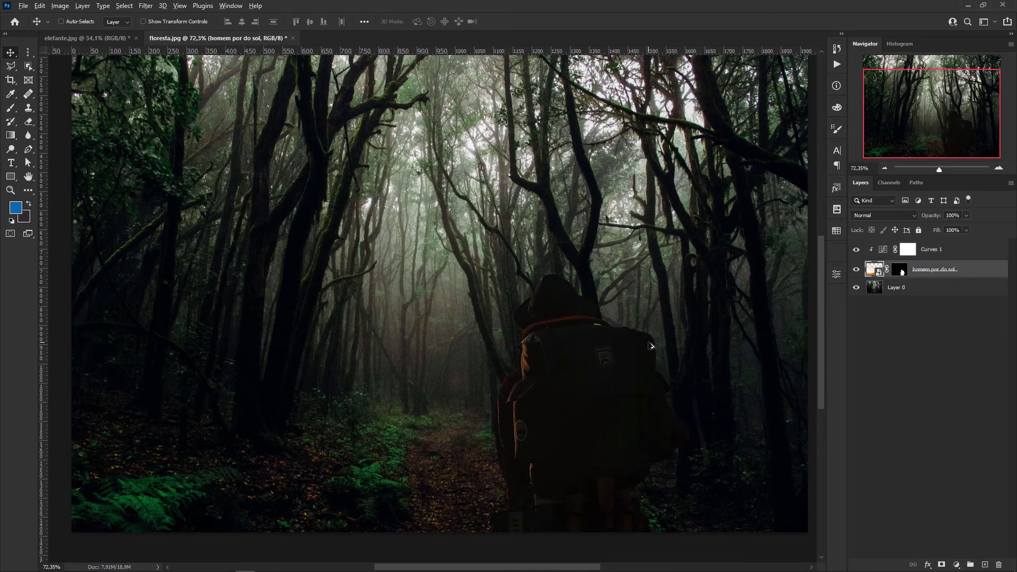
{"action": "scroll", "coordinate": [651, 346], "scroll_direction": "up", "scroll_amount": 10}
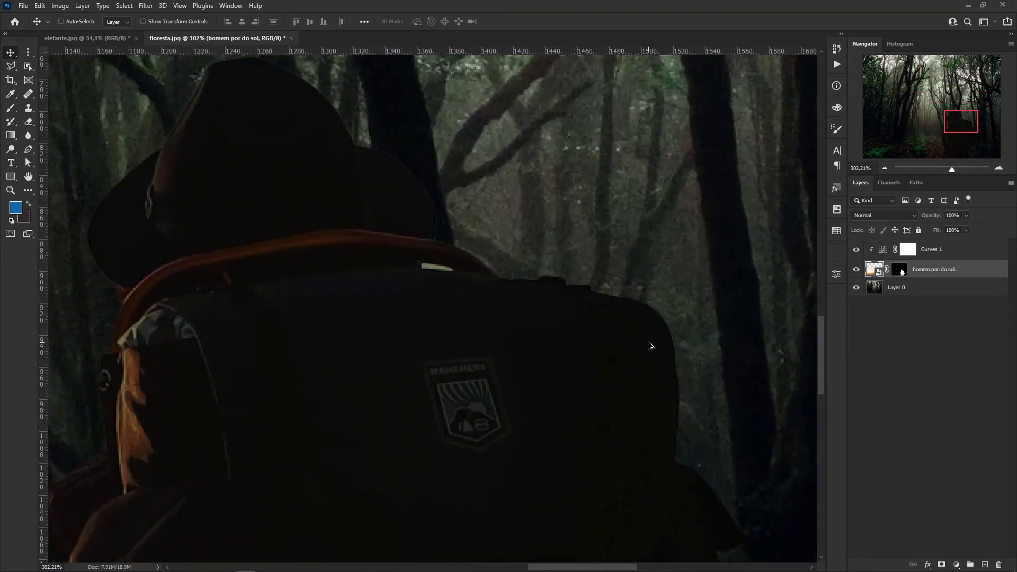
{"action": "left_click_drag", "start_coordinate": [651, 346], "coordinate": [665, 445]}
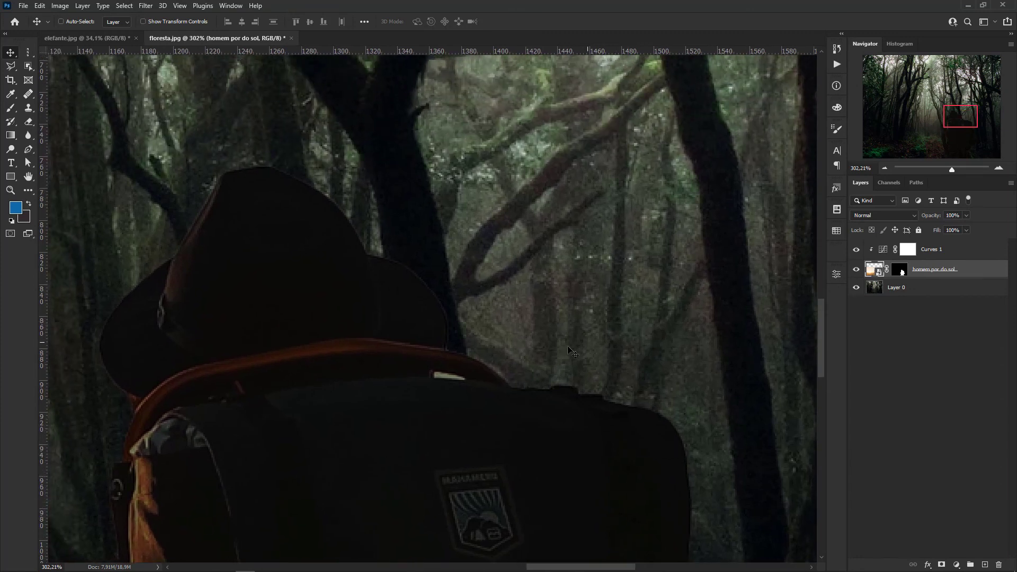
{"action": "left_click_drag", "start_coordinate": [390, 413], "coordinate": [601, 336]}
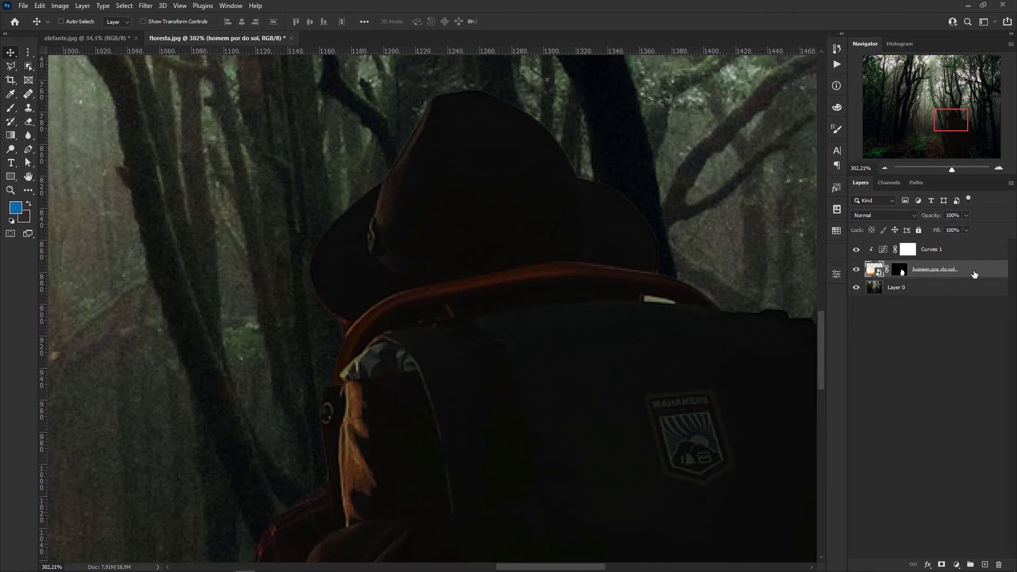
{"action": "left_click", "coordinate": [145, 6]}
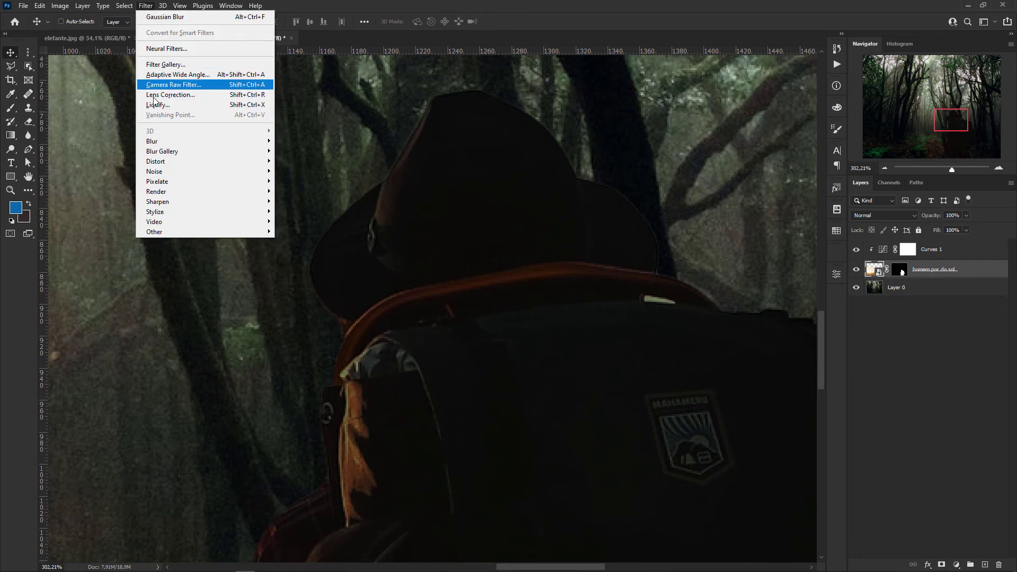
{"action": "mouse_move", "coordinate": [165, 142]}
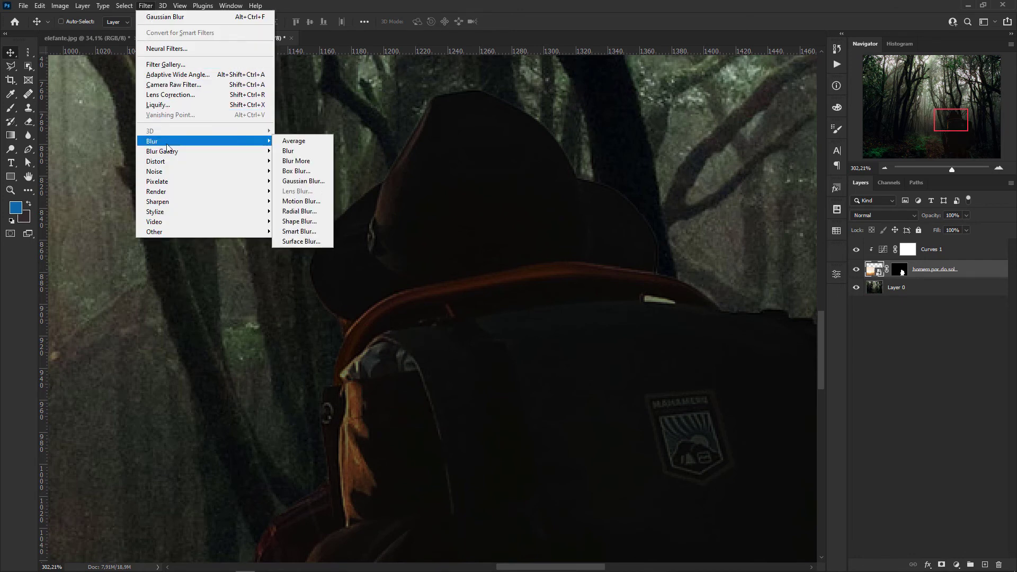
{"action": "left_click", "coordinate": [315, 183]}
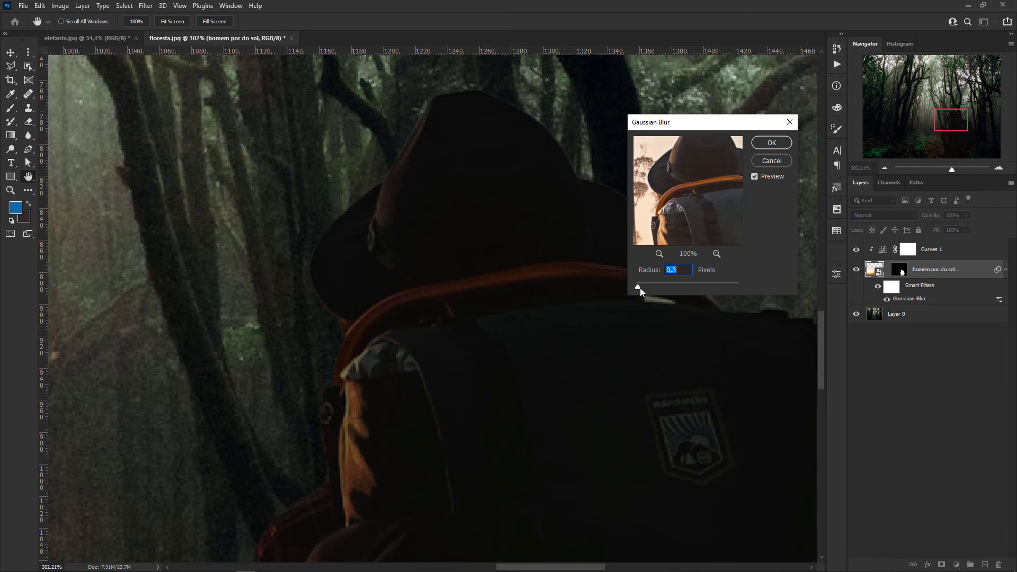
{"action": "left_click_drag", "start_coordinate": [639, 287], "coordinate": [644, 285]}
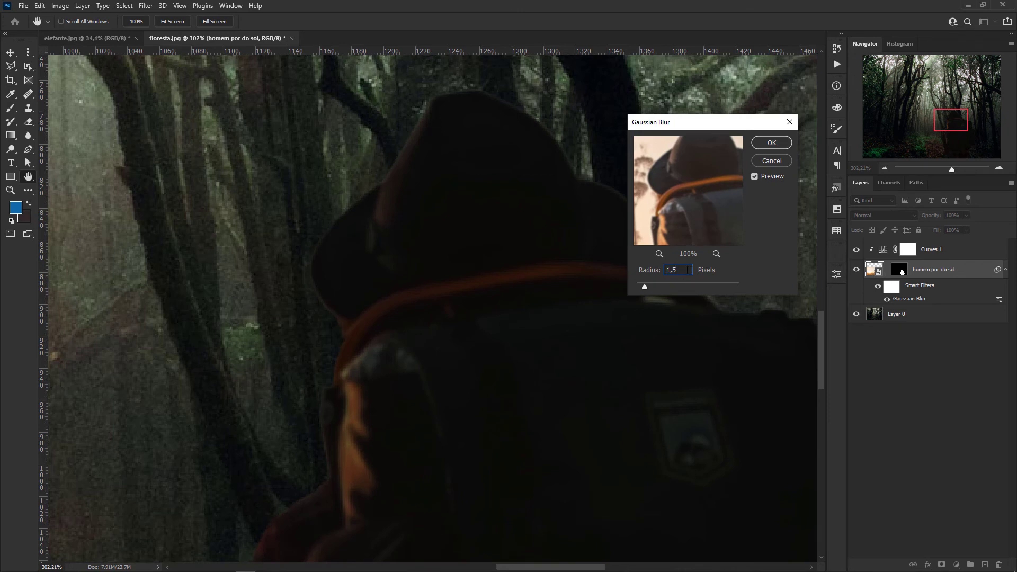
{"action": "key", "text": "shift+Down"}
{"action": "key", "text": "shift+Down"}
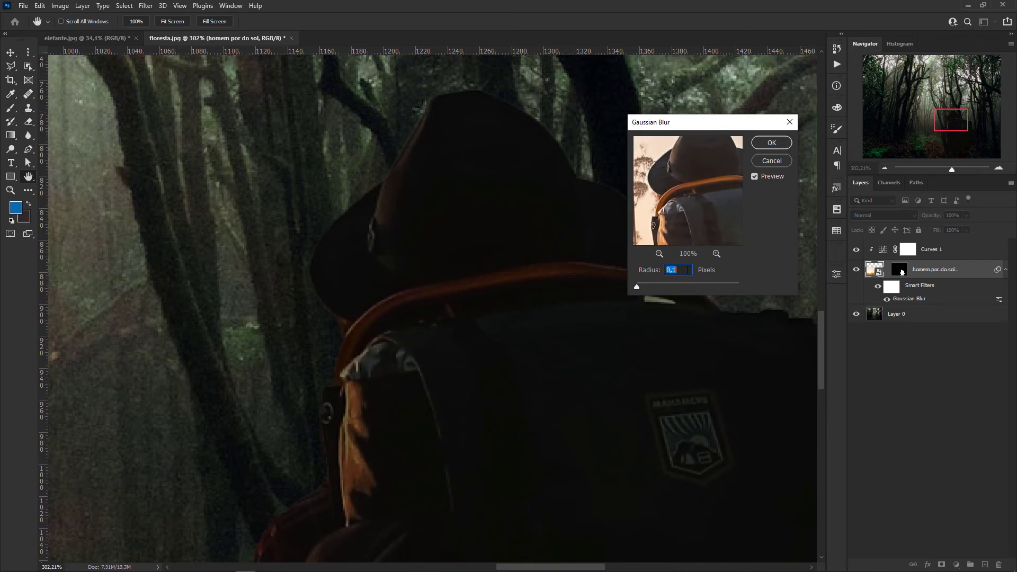
{"action": "key", "text": "Up"}
{"action": "left_click", "coordinate": [771, 143]}
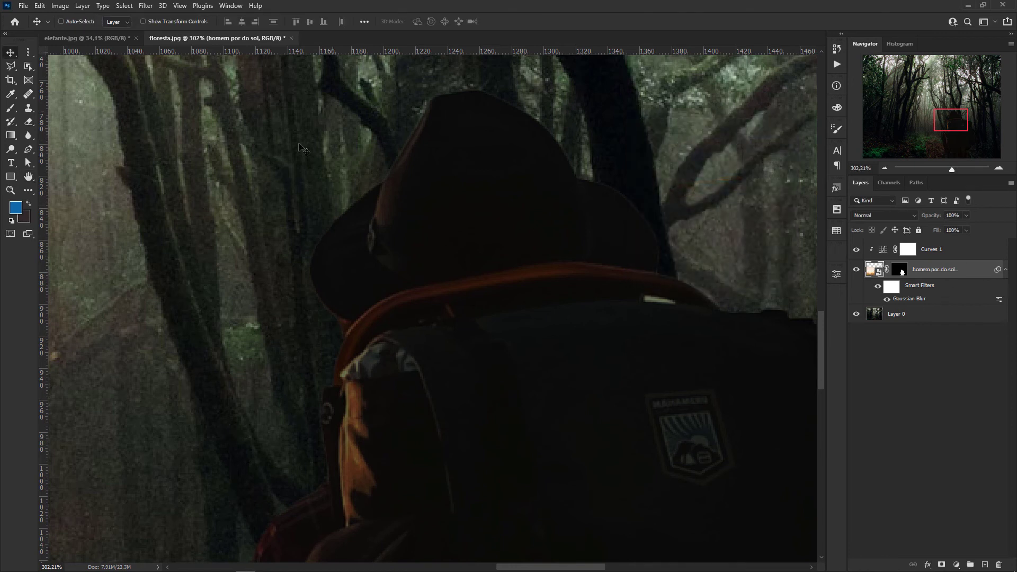
Add 5% uniform, monochromatic noise to the backpacker layer to match the grain of the forest.
{"action": "left_click", "coordinate": [146, 6]}
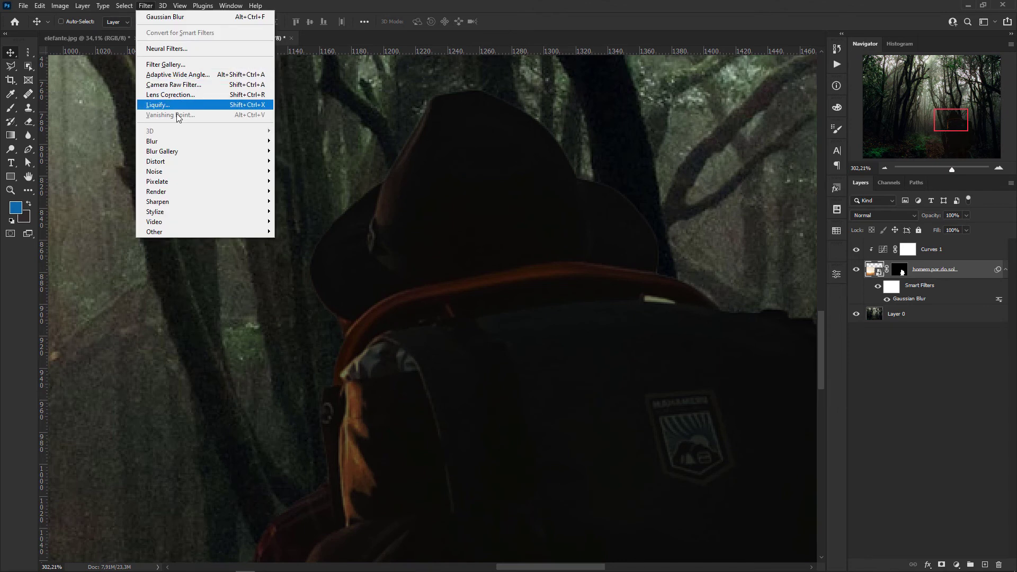
{"action": "mouse_move", "coordinate": [181, 176]}
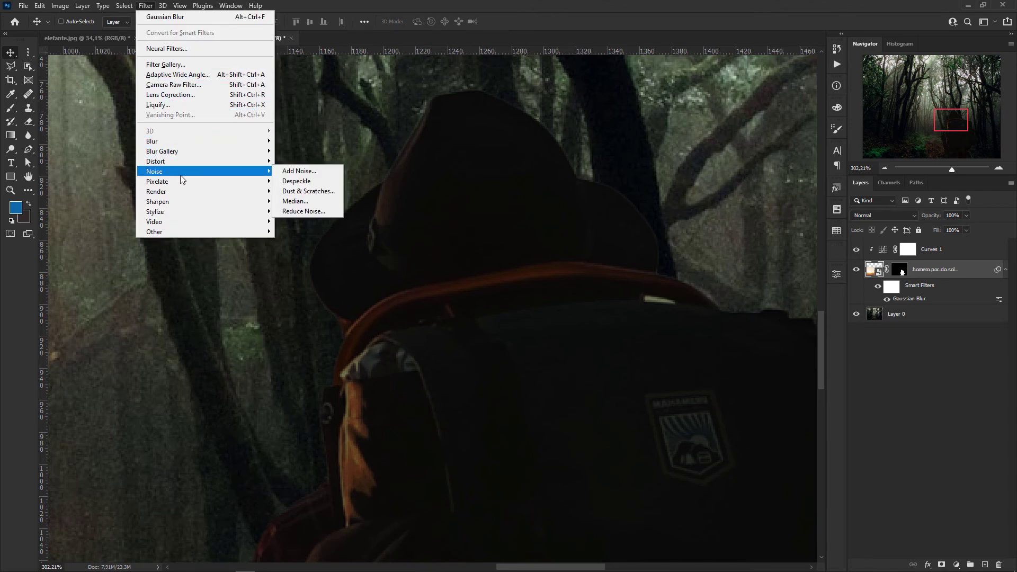
{"action": "left_click", "coordinate": [300, 171]}
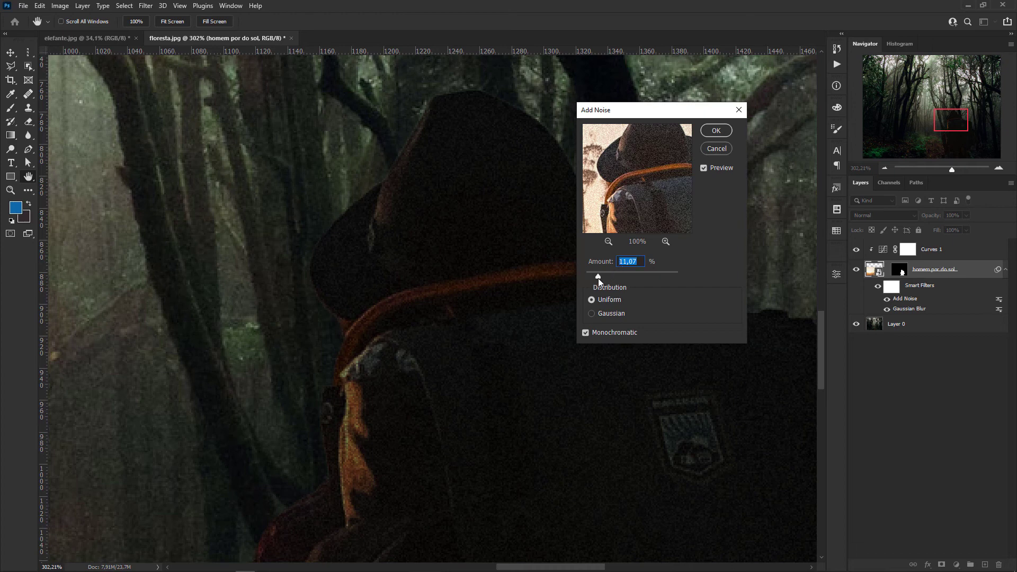
{"action": "left_click_drag", "start_coordinate": [600, 277], "coordinate": [578, 278]}
{"action": "key", "text": "Up"}
{"action": "scroll", "coordinate": [637, 263], "scroll_direction": "up", "scroll_amount": 5}
{"action": "scroll", "coordinate": [637, 263], "scroll_direction": "up", "scroll_amount": 6}
{"action": "type", "text": "5"}
{"action": "left_click", "coordinate": [715, 131]}
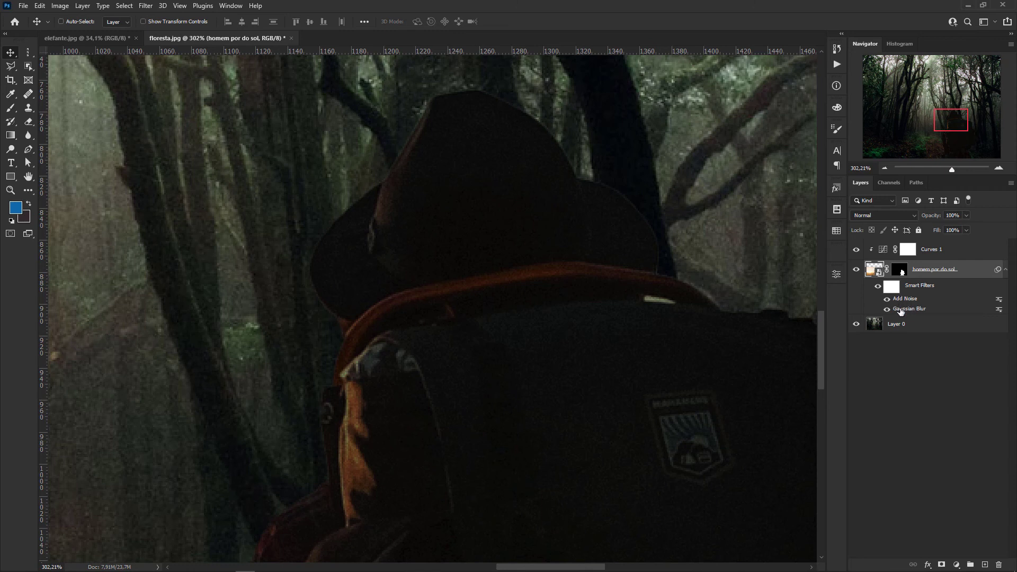
Place the Gaussian Blur smart filter above Add Noise in the filter stack and set the noise amount to 8%.
{"action": "left_click_drag", "start_coordinate": [900, 311], "coordinate": [914, 294]}
{"action": "double_click", "coordinate": [906, 310]}
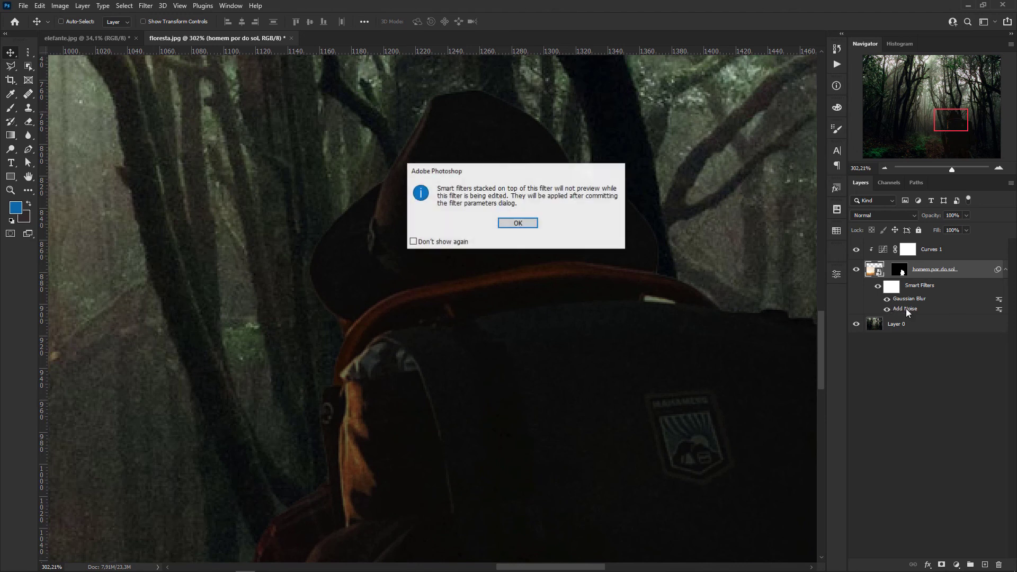
{"action": "left_click", "coordinate": [518, 222]}
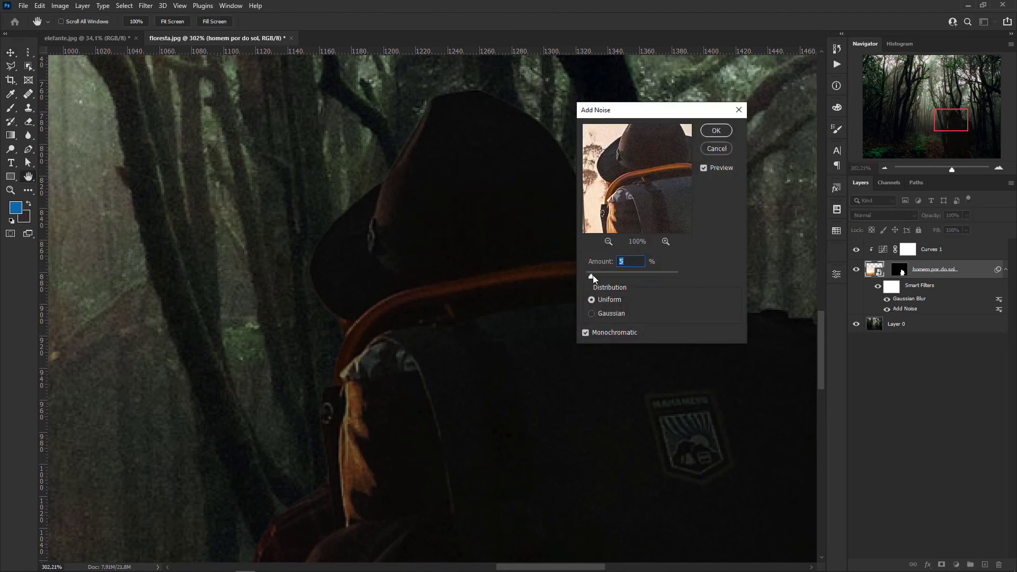
{"action": "left_click_drag", "start_coordinate": [593, 275], "coordinate": [595, 274]}
{"action": "type", "text": "8"}
{"action": "left_click", "coordinate": [716, 129]}
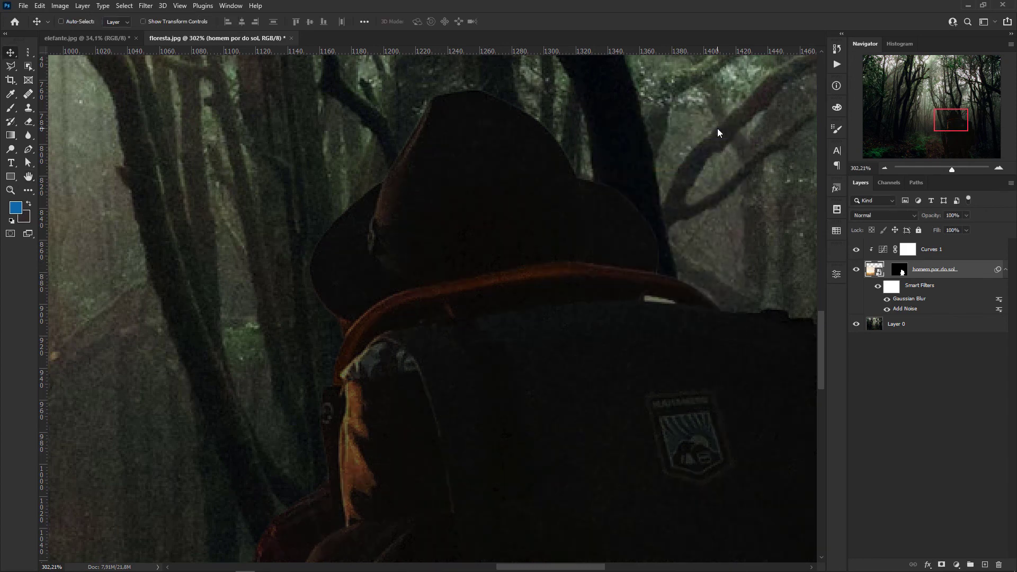
Deselect the layers, collapse the smart filter list, and compare the composite with and without the Curves adjustment on the backpacker.
{"action": "scroll", "coordinate": [651, 306], "scroll_direction": "down", "scroll_amount": 3}
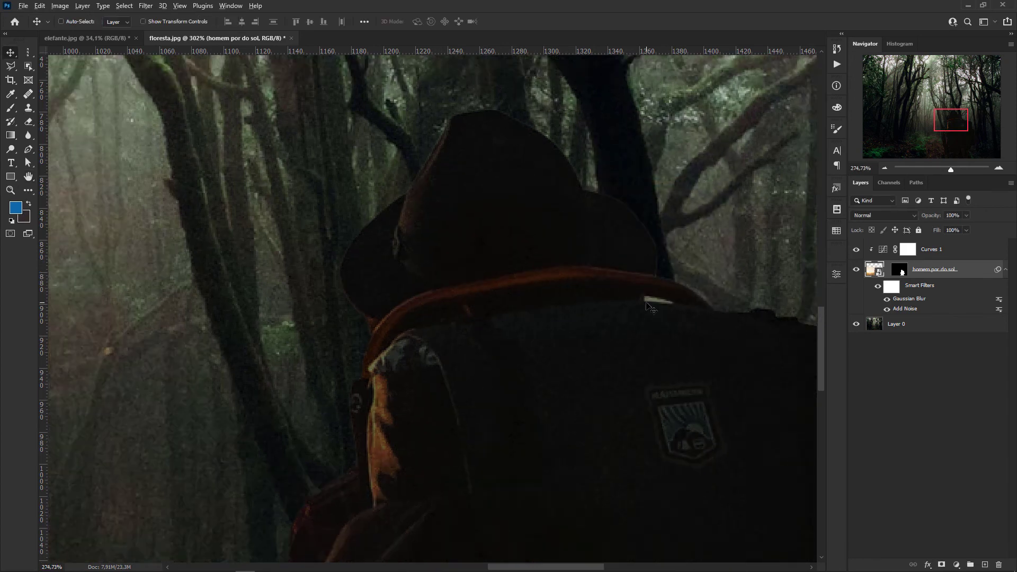
{"action": "scroll", "coordinate": [651, 307], "scroll_direction": "down", "scroll_amount": 2}
{"action": "scroll", "coordinate": [650, 307], "scroll_direction": "down", "scroll_amount": 3}
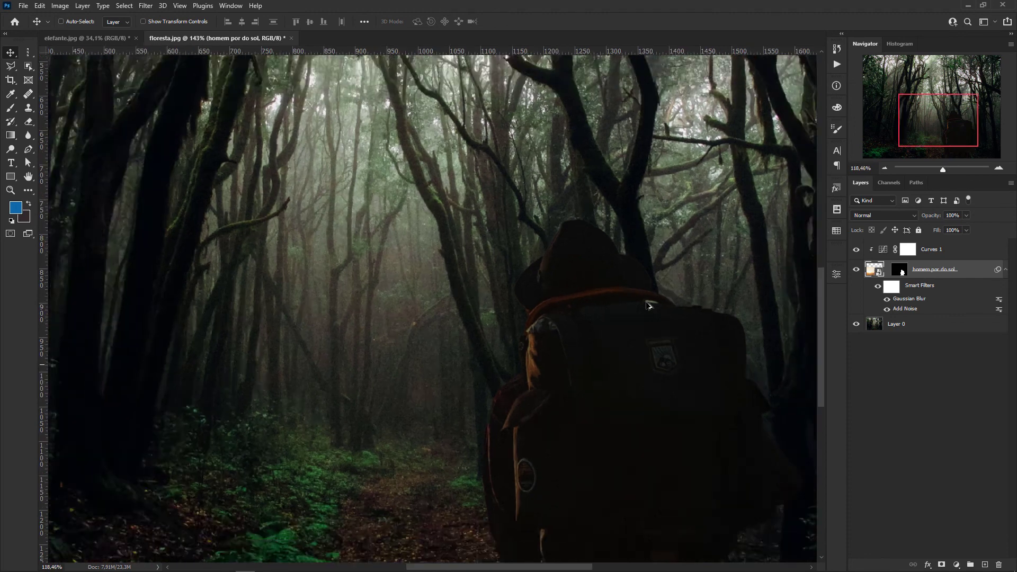
{"action": "scroll", "coordinate": [647, 304], "scroll_direction": "up", "scroll_amount": 2}
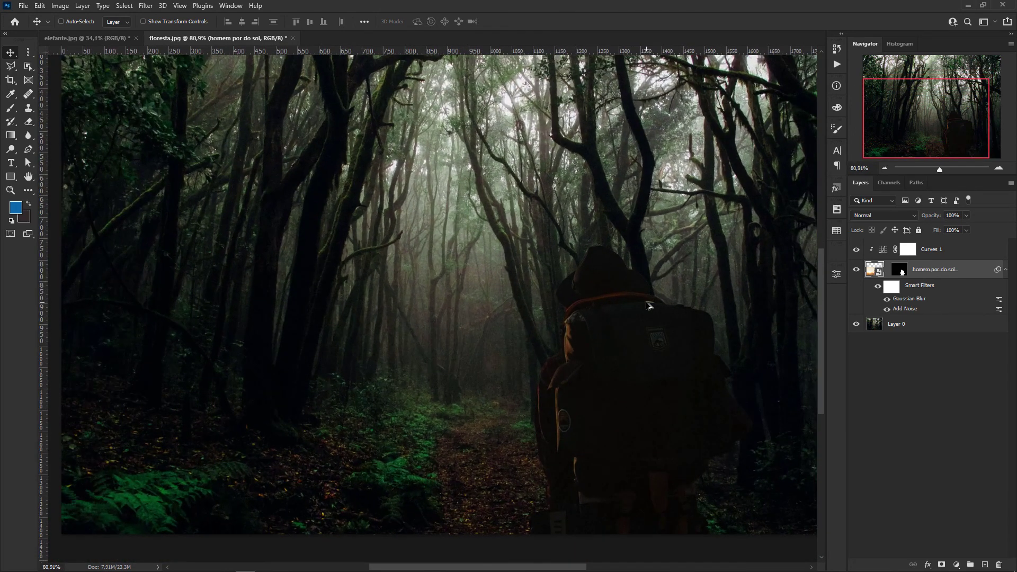
{"action": "left_click", "coordinate": [936, 396]}
{"action": "scroll", "coordinate": [707, 379], "scroll_direction": "down", "scroll_amount": 3}
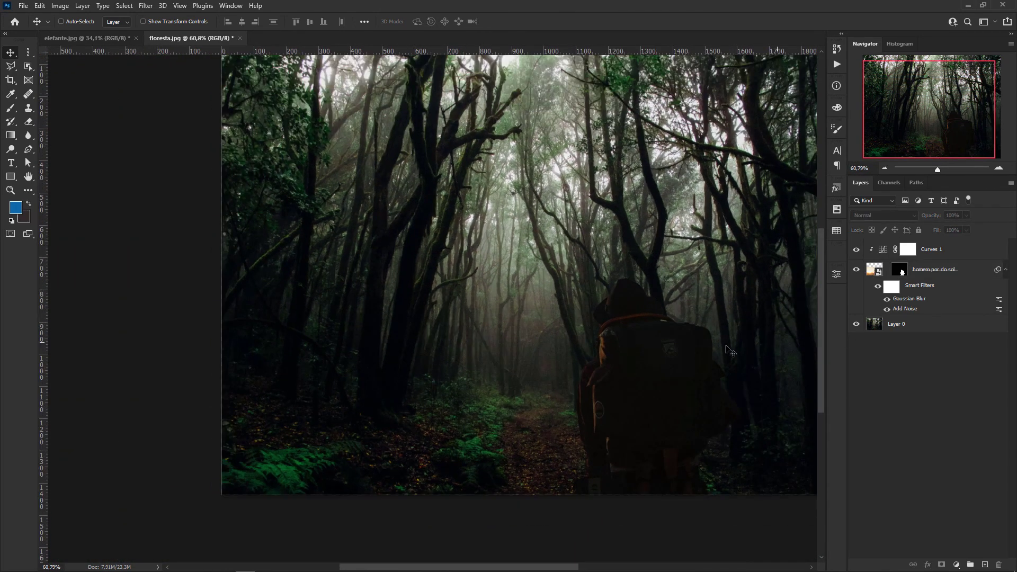
{"action": "left_click", "coordinate": [1003, 270]}
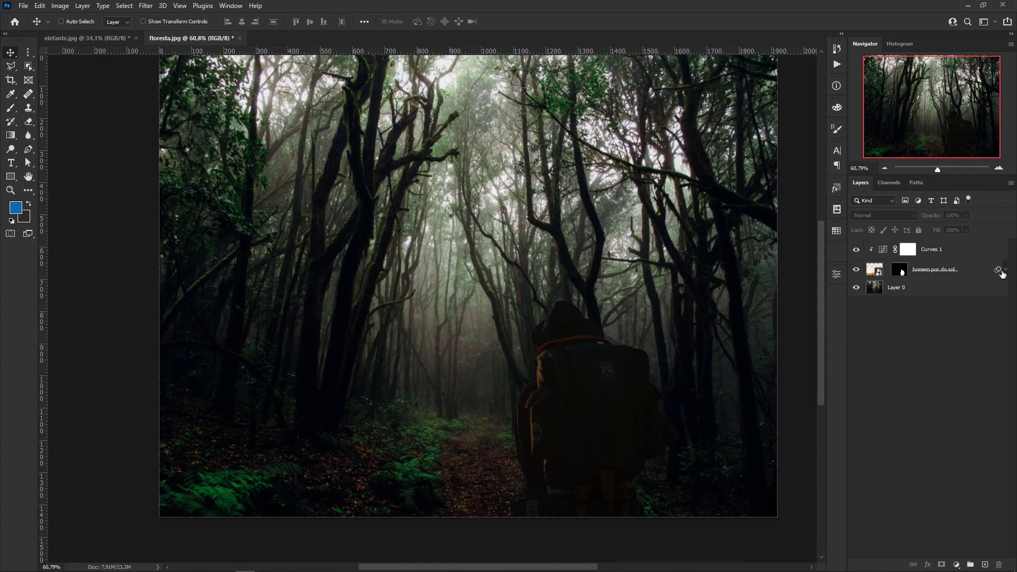
{"action": "left_click", "coordinate": [857, 250]}
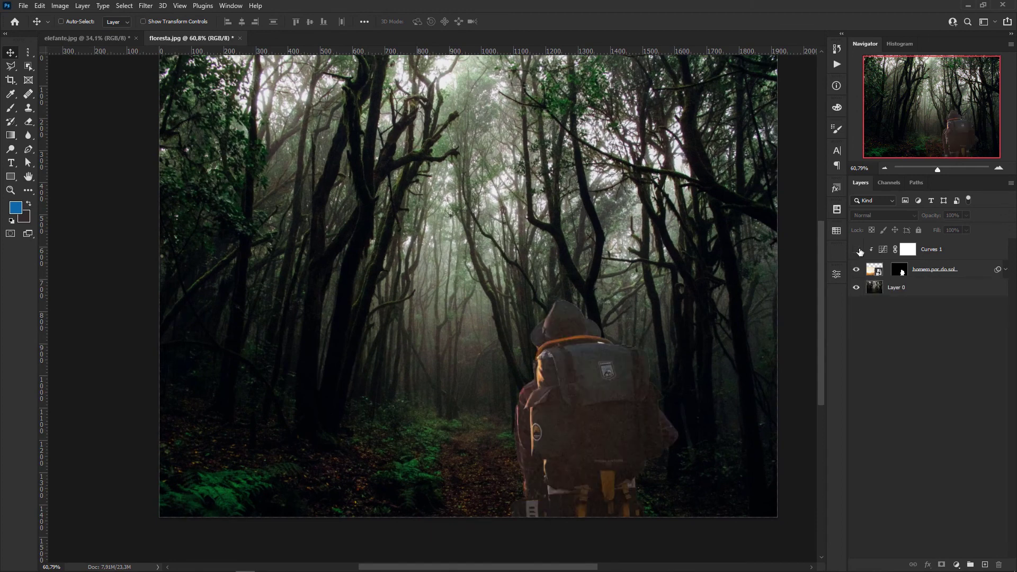
{"action": "left_click", "coordinate": [857, 250]}
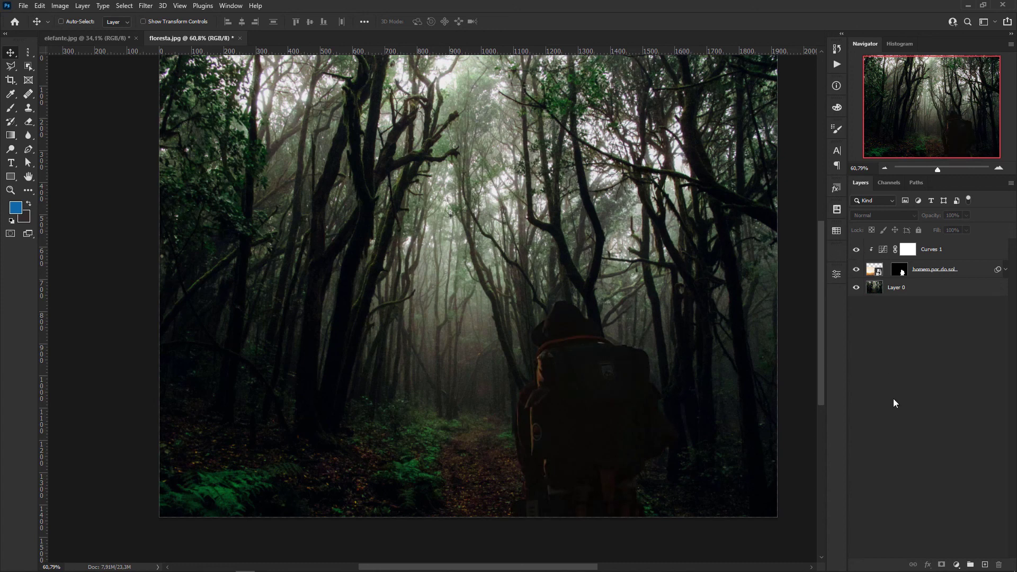
Link the backpacker layer's mask back to its image.
{"action": "left_click_drag", "start_coordinate": [661, 334], "coordinate": [652, 358]}
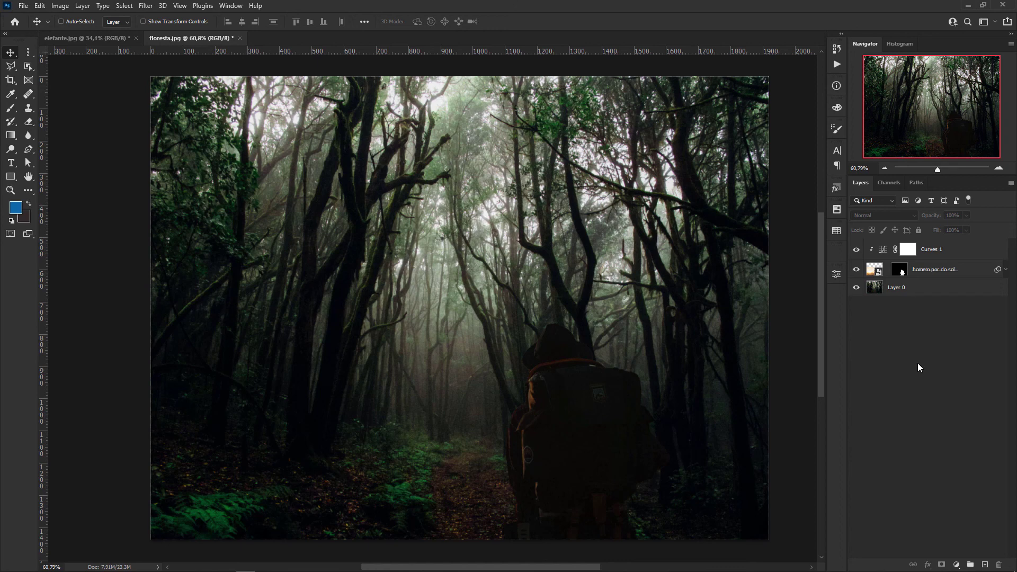
{"action": "left_click", "coordinate": [886, 269]}
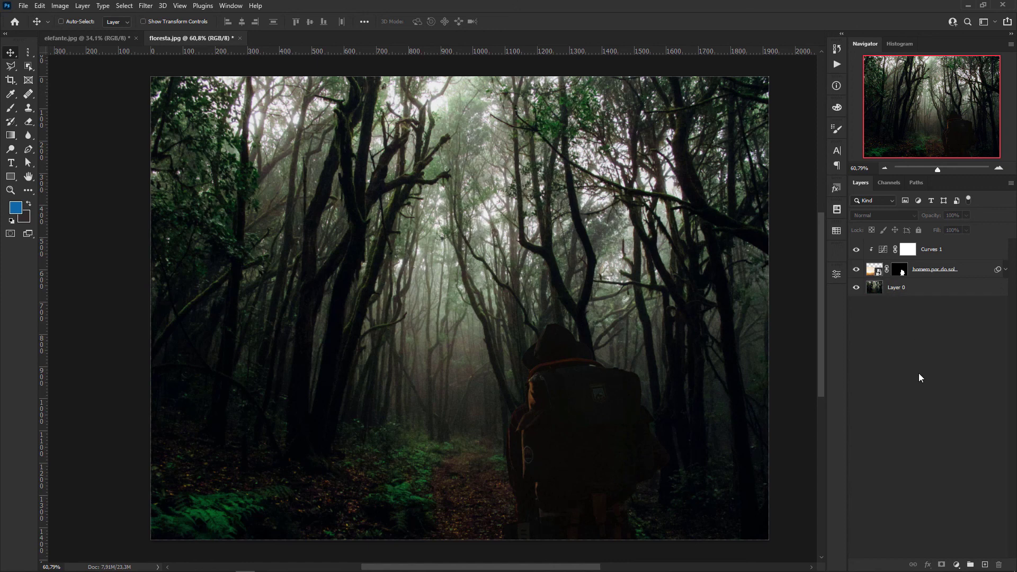